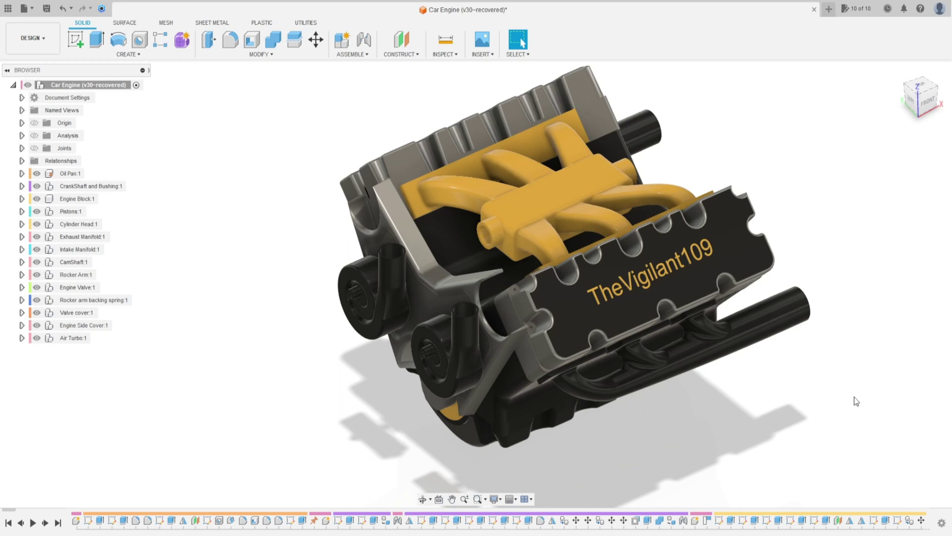
# - Orbit the engine to a left-side view and select the Oil Pan component in the Browser
pyautogui.keyDown('shift'); pyautogui.moveTo(723, 418); pyautogui.dragTo(412, 410, button='middle'); pyautogui.keyUp('shift')
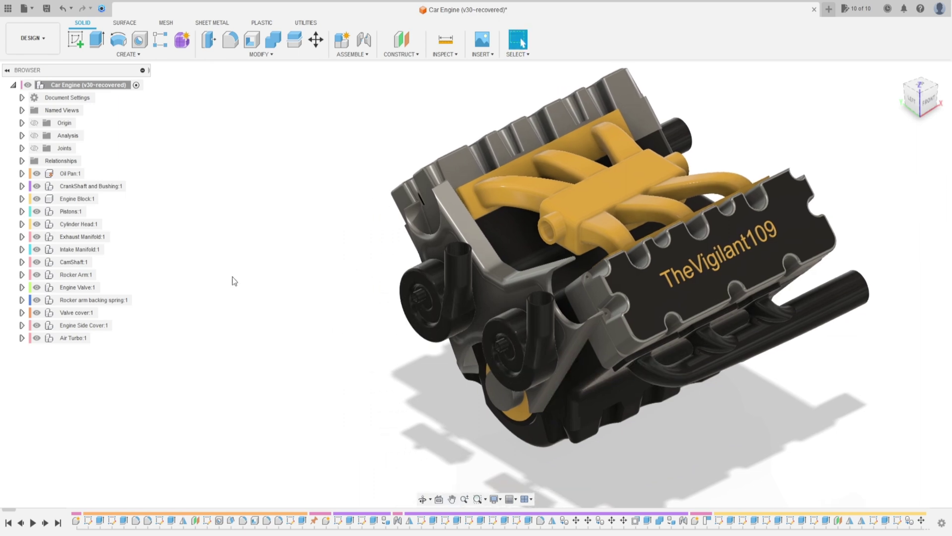
pyautogui.click(70, 173)
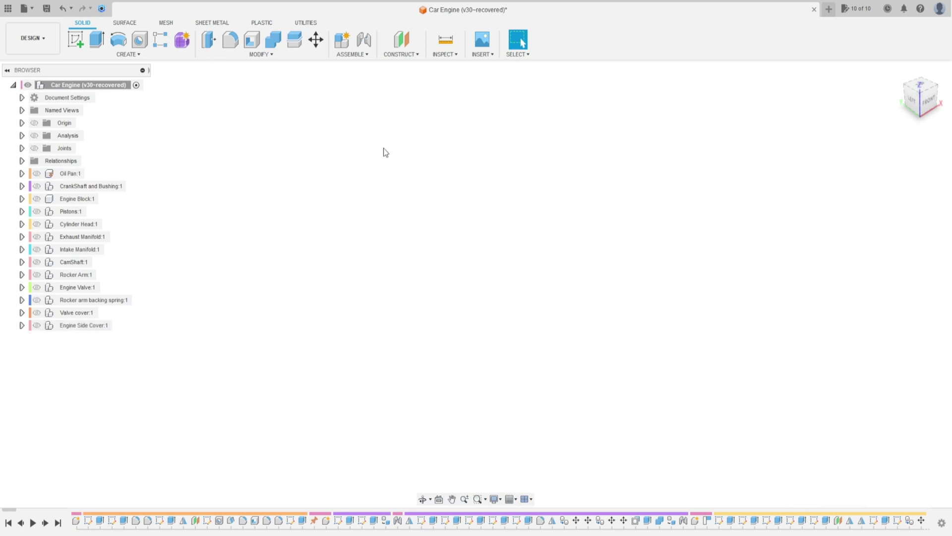
# - Create a new active component named 'Air Turbo'
pyautogui.click(346, 43)
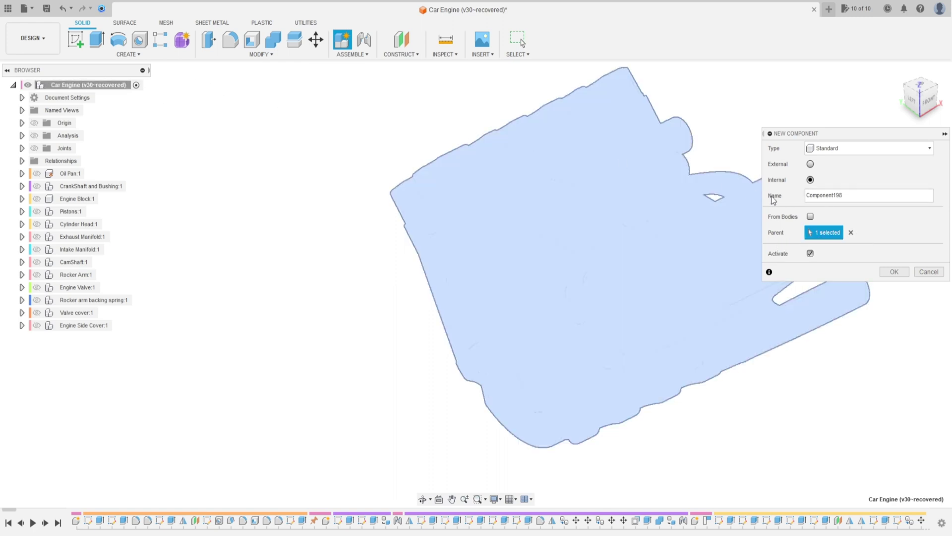
pyautogui.doubleClick(858, 195)
pyautogui.write('Air Turbo')
pyautogui.click(895, 272)
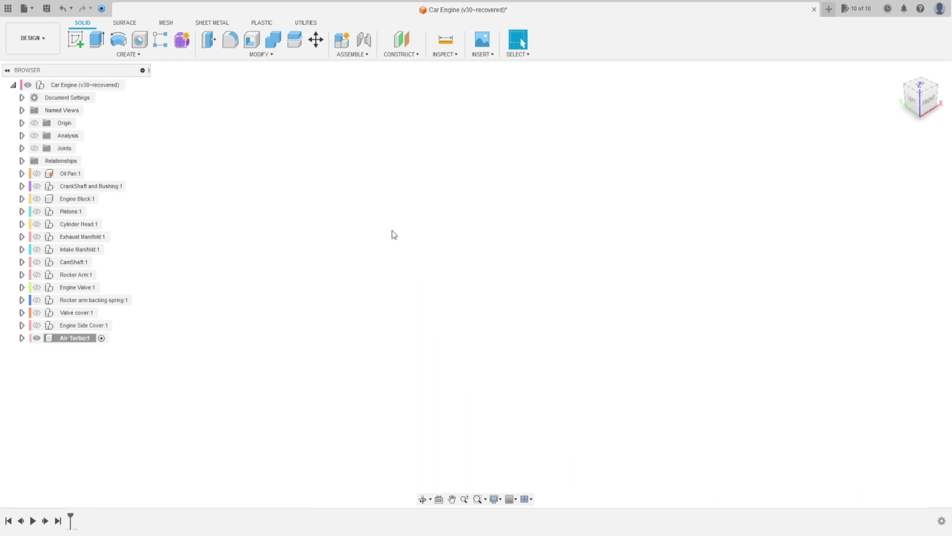
# - Start a new sketch on the lower origin plane
pyautogui.click(127, 54)
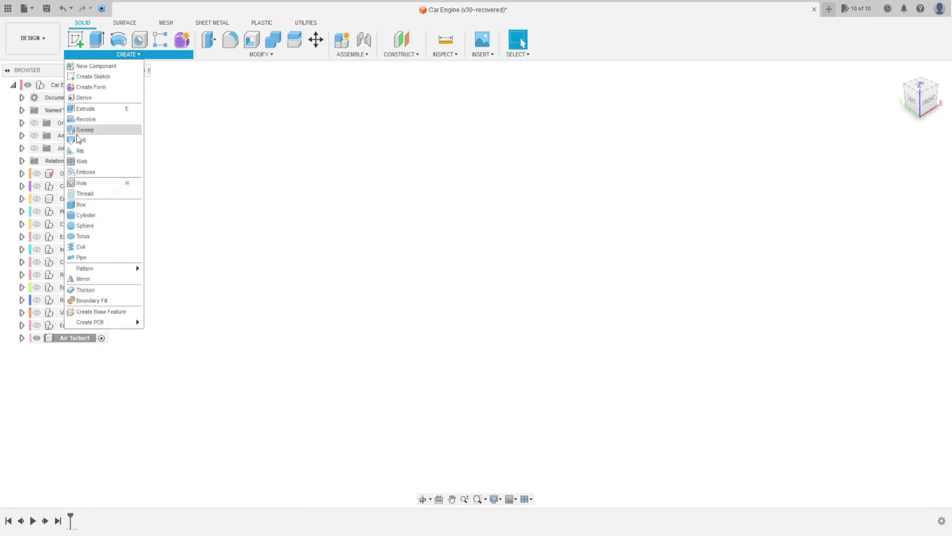
pyautogui.click(80, 248)
pyautogui.moveTo(457, 276)
pyautogui.keyDown('shift'); pyautogui.mouseDown(button='middle')
pyautogui.moveTo(527, 295)
pyautogui.moveTo(457, 296)
pyautogui.moveTo(475, 312)
pyautogui.mouseUp(button='middle'); pyautogui.keyUp('shift')
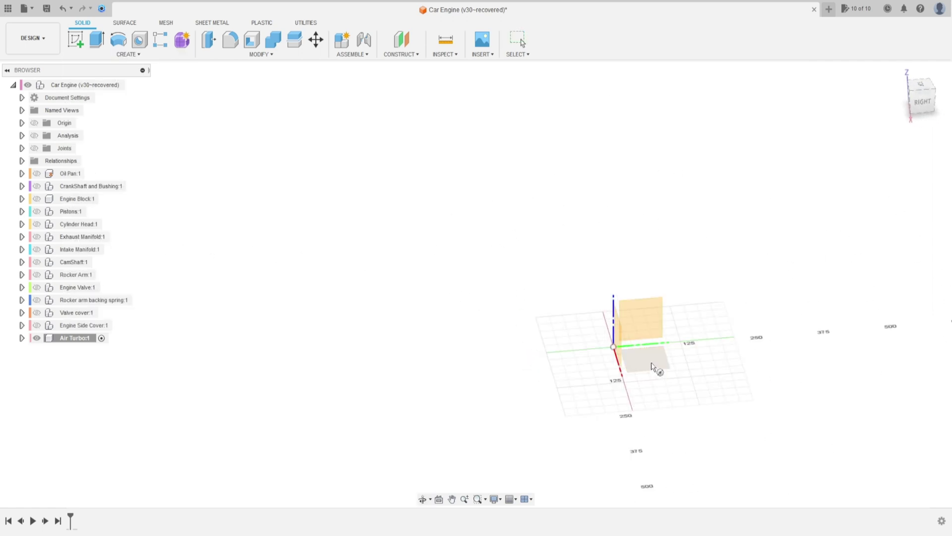
pyautogui.click(637, 361)
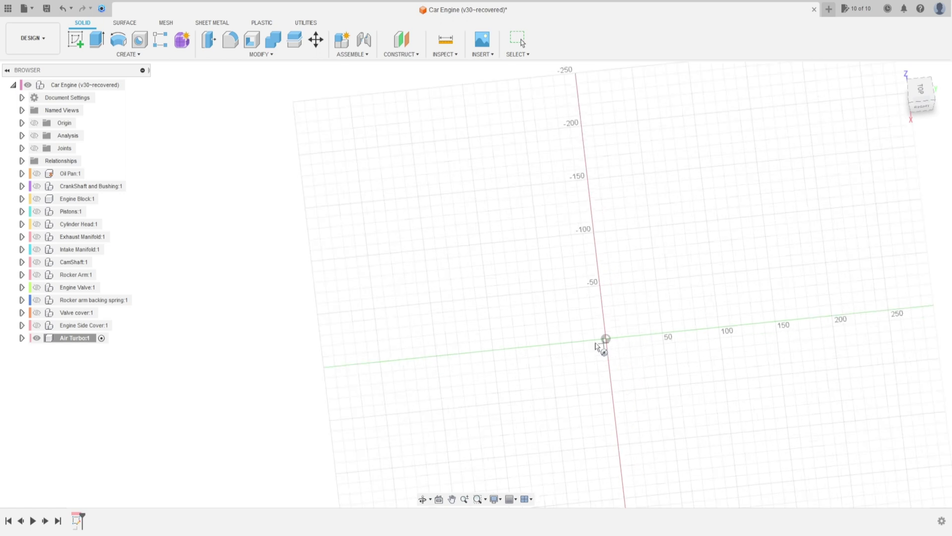
# - Draw a 38 mm diameter circle centred on the origin
pyautogui.press('c')
pyautogui.click(621, 335)
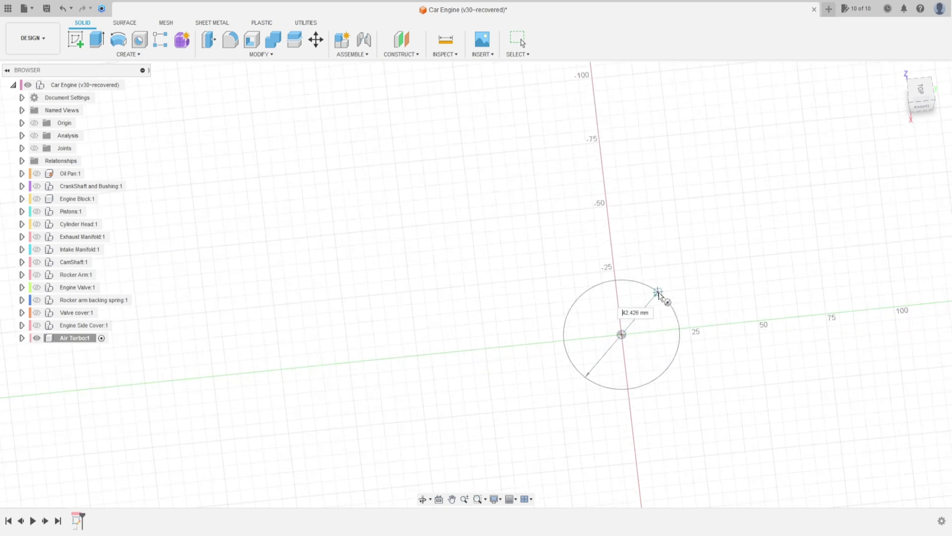
pyautogui.write('38')
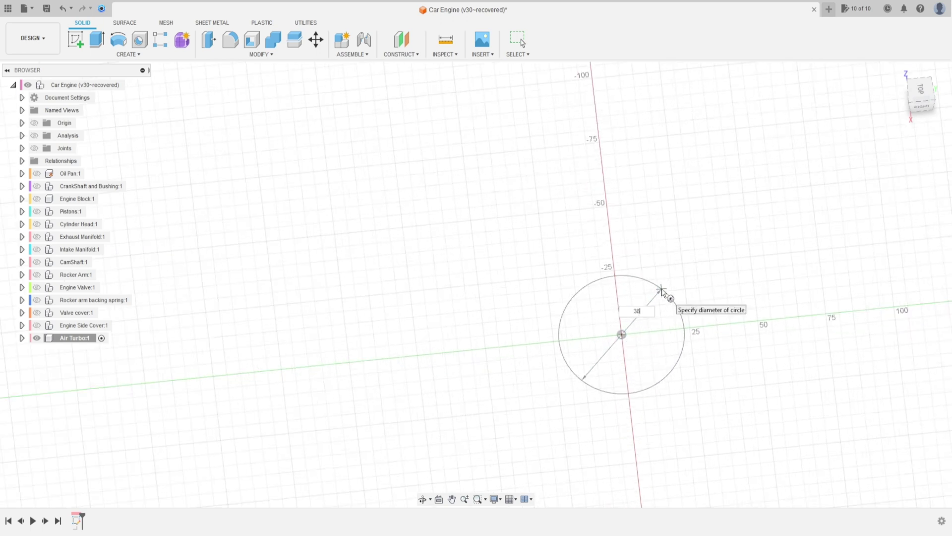
pyautogui.press('Return')
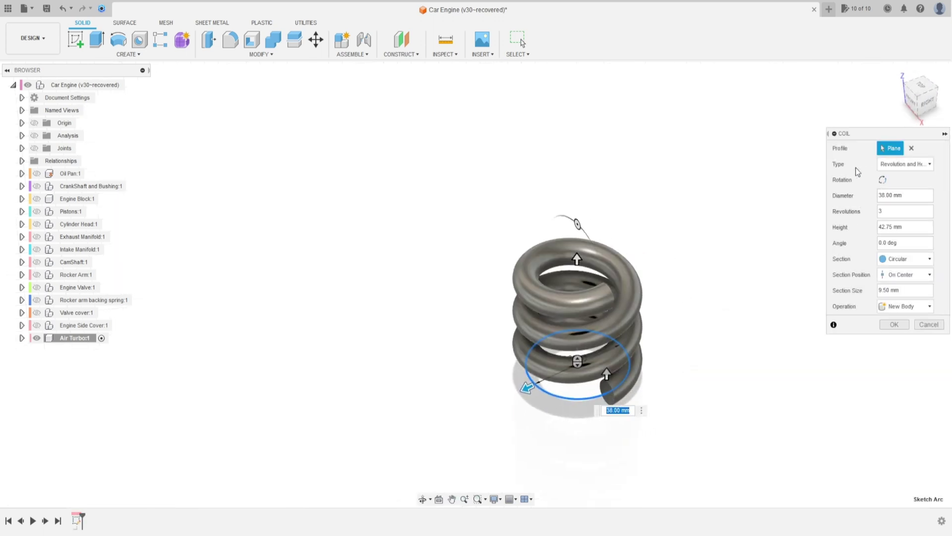
# - Make the coil a flat spiral: 1.5 revolutions, 25.4 mm pitch, 2 mm section
pyautogui.click(904, 164)
pyautogui.click(900, 212)
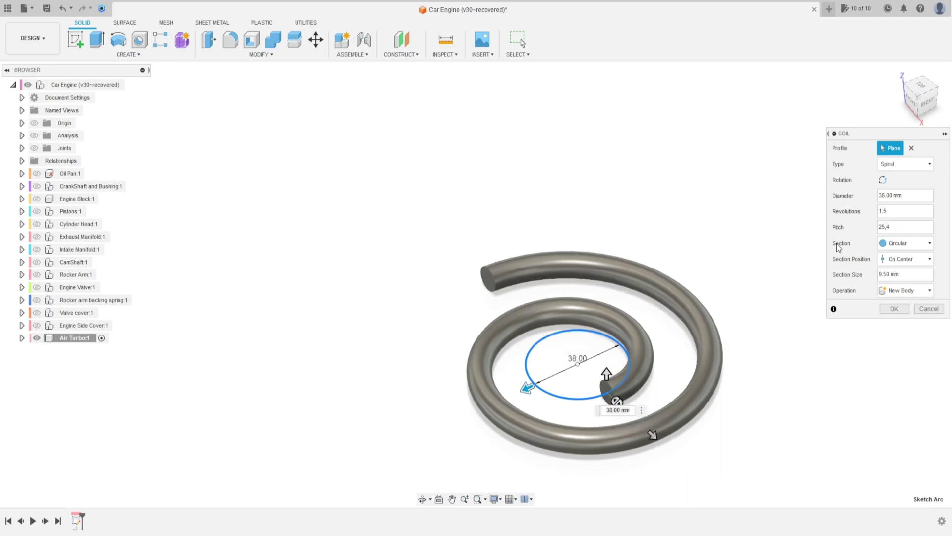
pyautogui.moveTo(916, 273); pyautogui.dragTo(863, 275)
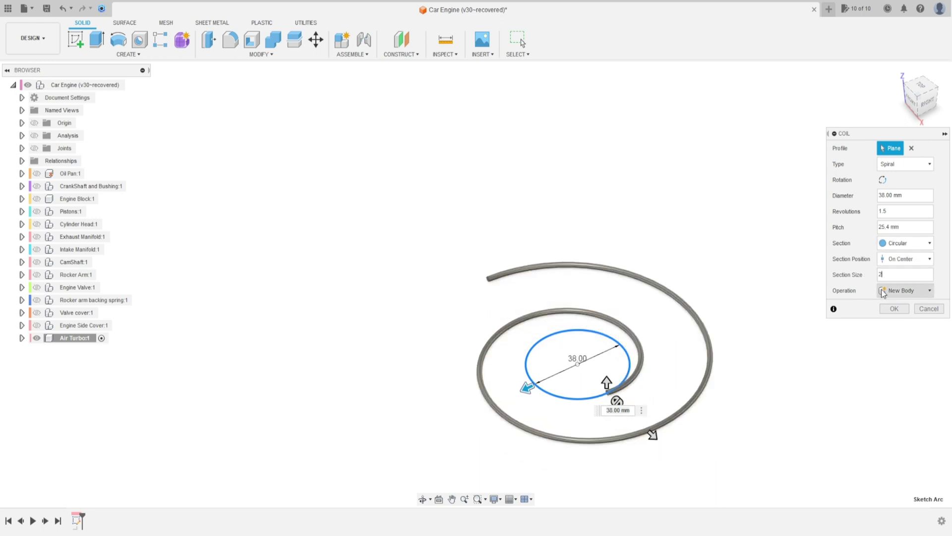
pyautogui.press('Return')
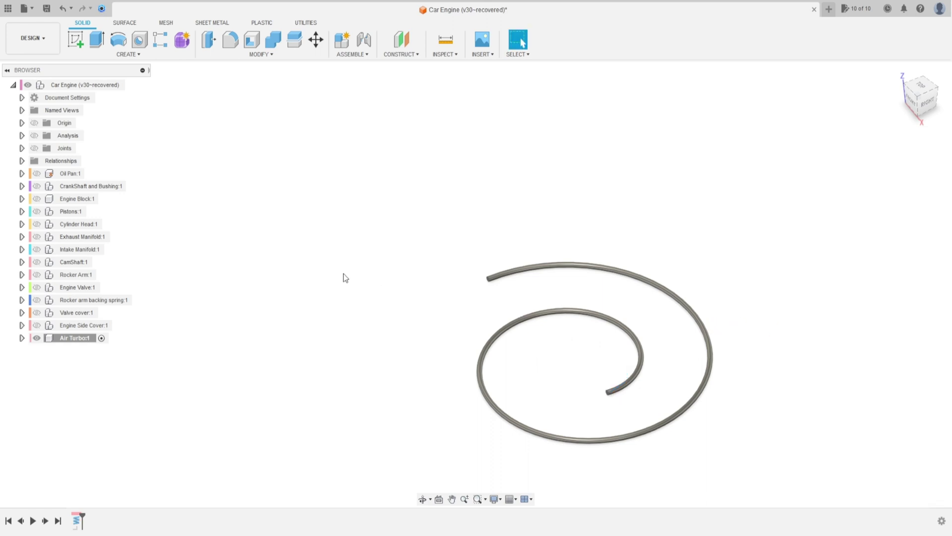
# - Start a new sketch on the front plane
pyautogui.click(77, 40)
pyautogui.moveTo(559, 338)
pyautogui.keyDown('shift'); pyautogui.mouseDown(button='middle')
pyautogui.moveTo(594, 330)
pyautogui.moveTo(629, 350)
pyautogui.moveTo(615, 344)
pyautogui.mouseUp(button='middle'); pyautogui.keyUp('shift')
pyautogui.click(629, 349)
pyautogui.scroll(3, 553, 280)
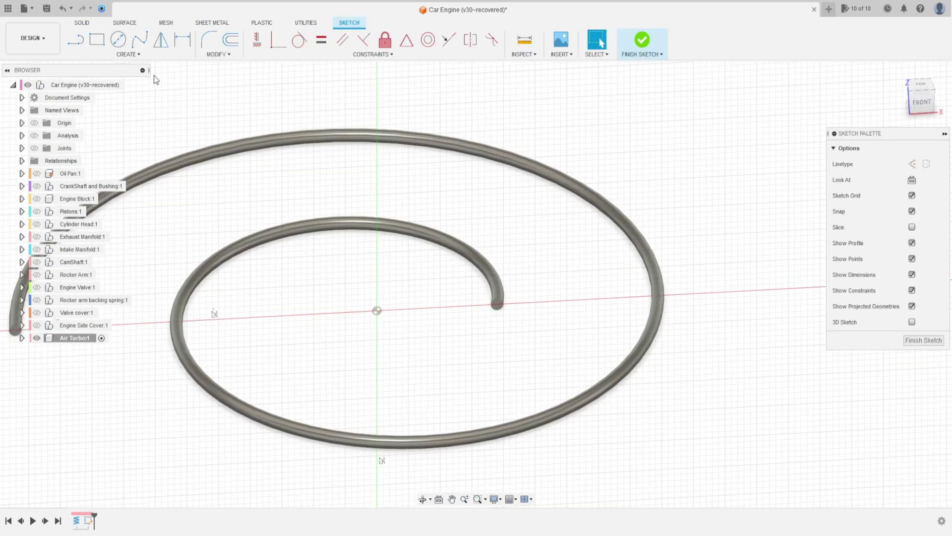
# - Project the spiral tube's end edge into the sketch
pyautogui.click(137, 56)
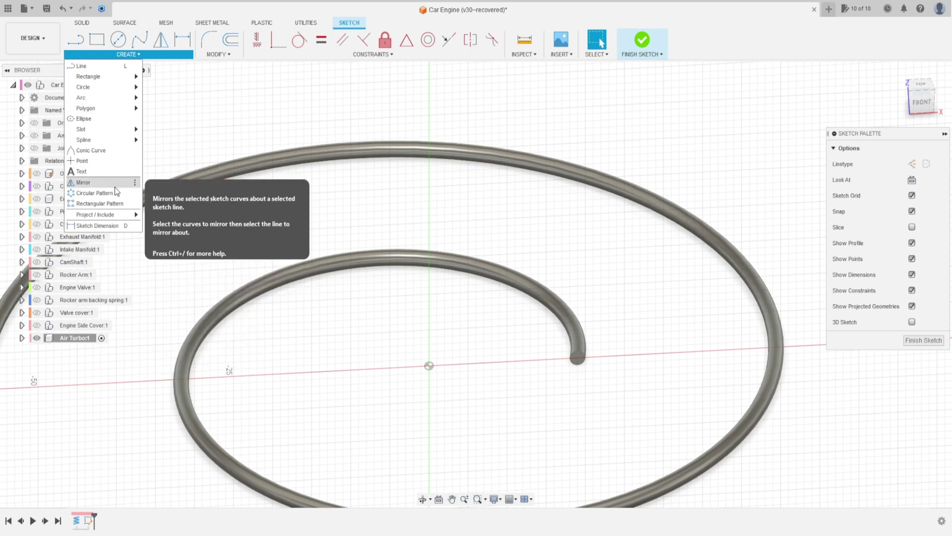
pyautogui.click(204, 215)
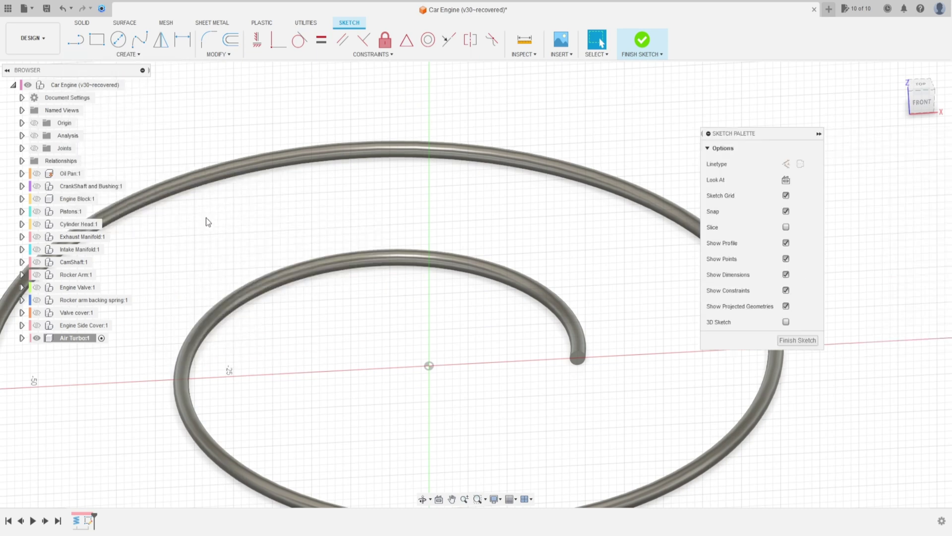
pyautogui.scroll(4, 568, 347)
pyautogui.click(603, 361)
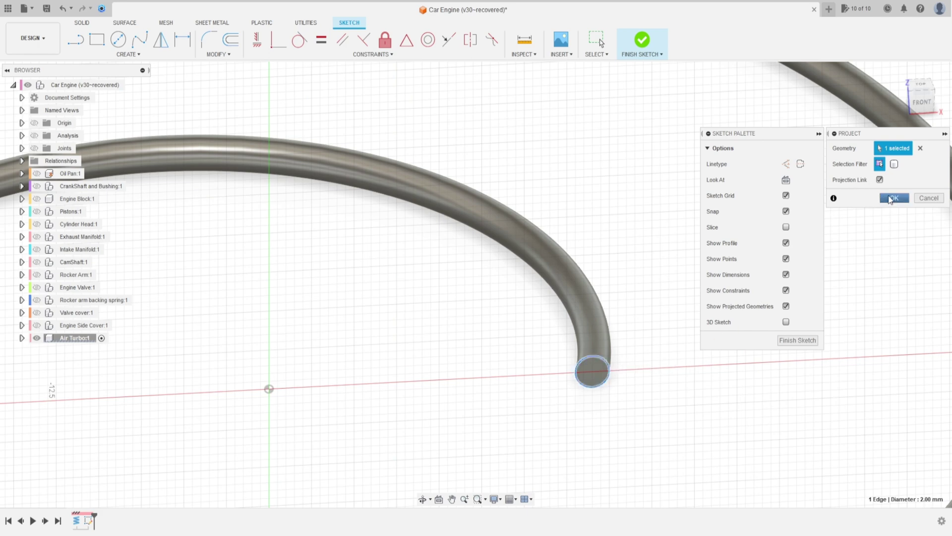
pyautogui.scroll(-6, 586, 371)
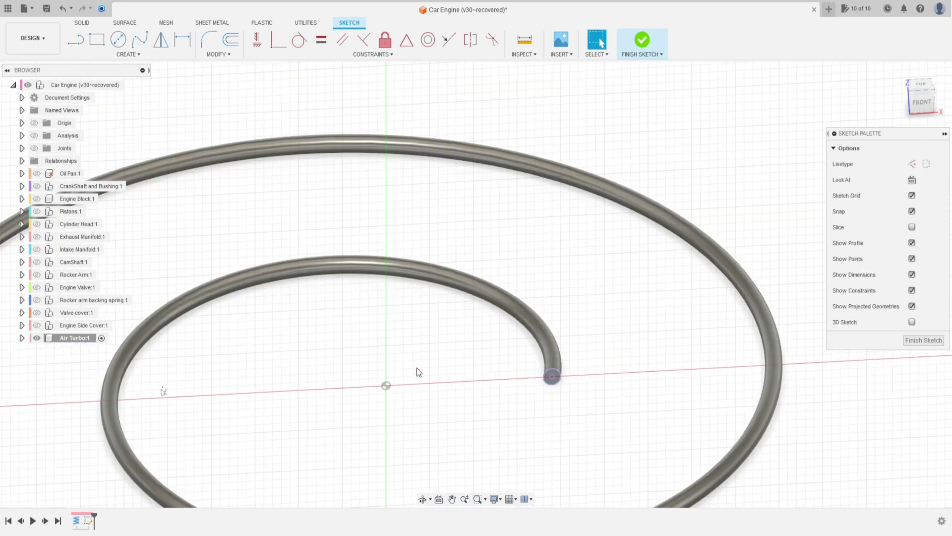
pyautogui.moveTo(453, 260); pyautogui.dragTo(458, 258)
pyautogui.press('Escape')
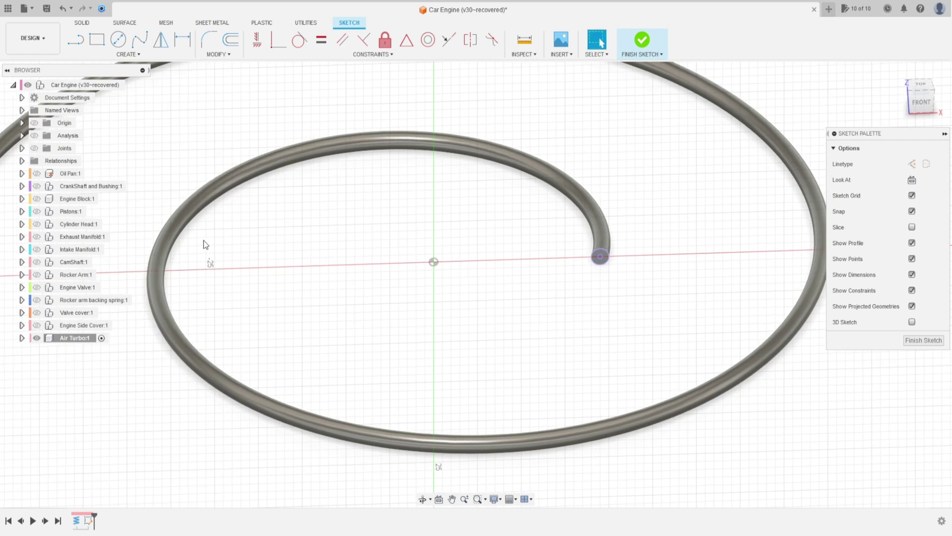
# - Hide the spiral tube body in the Air Turbo component
pyautogui.click(22, 338)
pyautogui.click(43, 363)
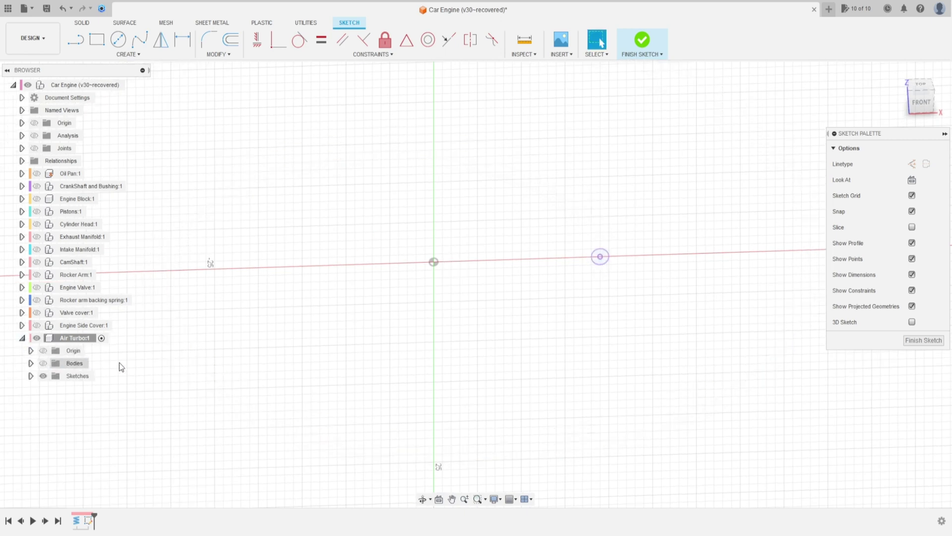
pyautogui.keyDown('shift'); pyautogui.moveTo(399, 367); pyautogui.dragTo(387, 353, button='middle'); pyautogui.keyUp('shift')
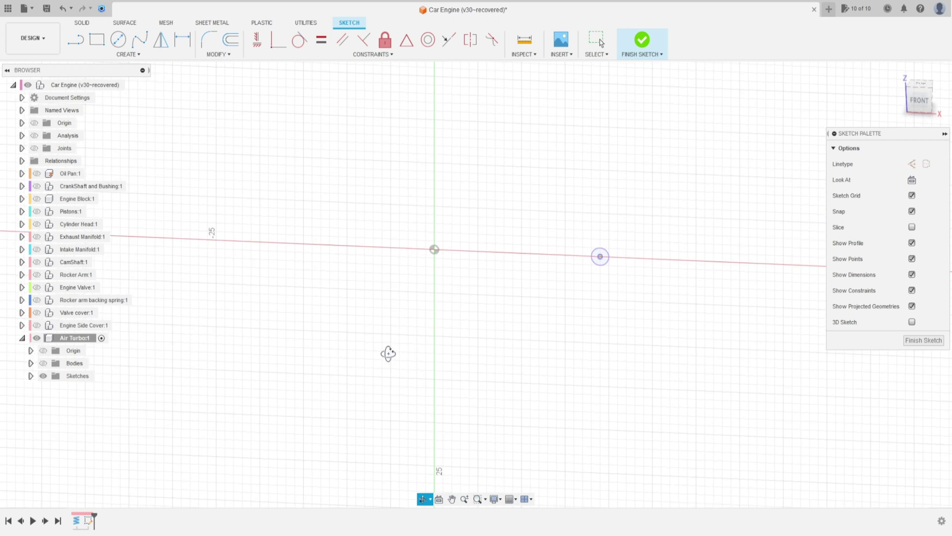
# - Draw a centre rectangle centred on the projected end circle
pyautogui.click(96, 39)
pyautogui.click(912, 179)
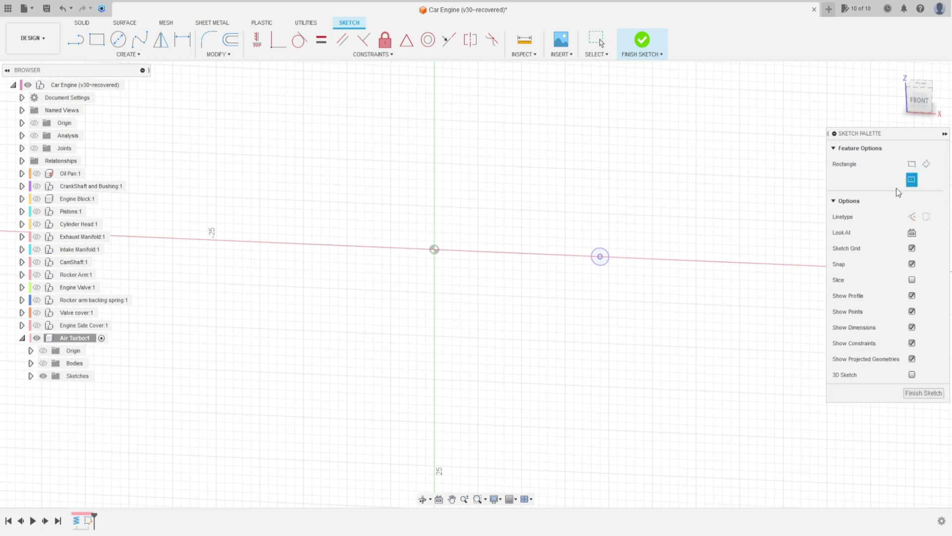
pyautogui.click(602, 255)
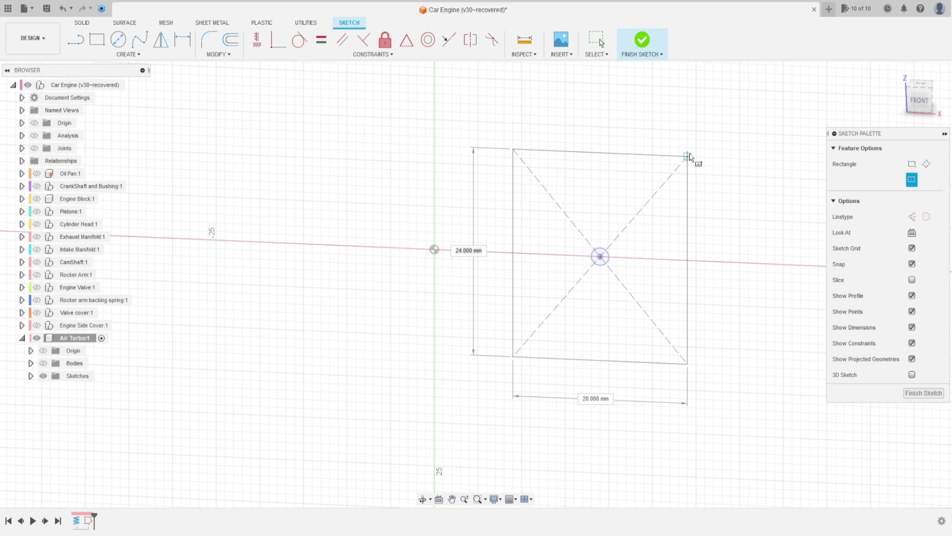
pyautogui.click(689, 156)
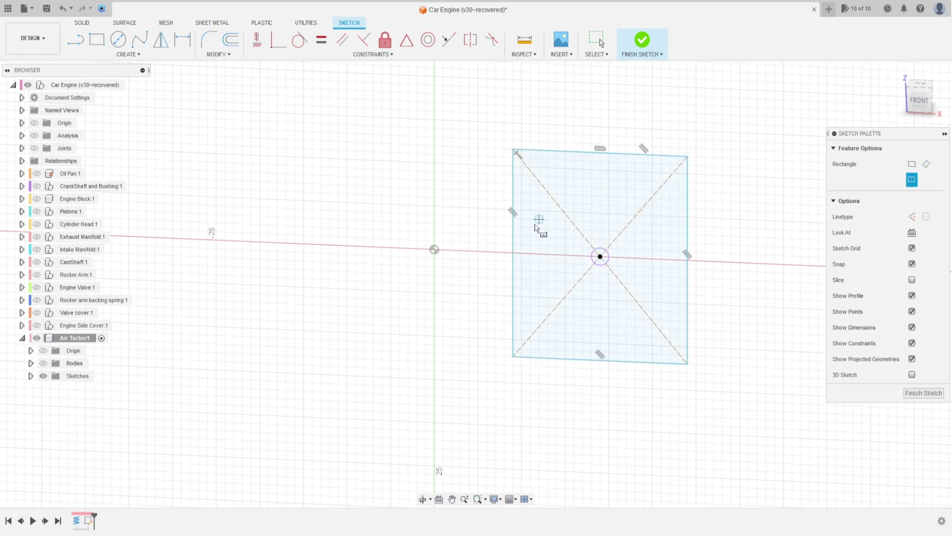
# - Dimension the rectangle to 45.14 mm tall and 26.50 mm wide
pyautogui.click(183, 39)
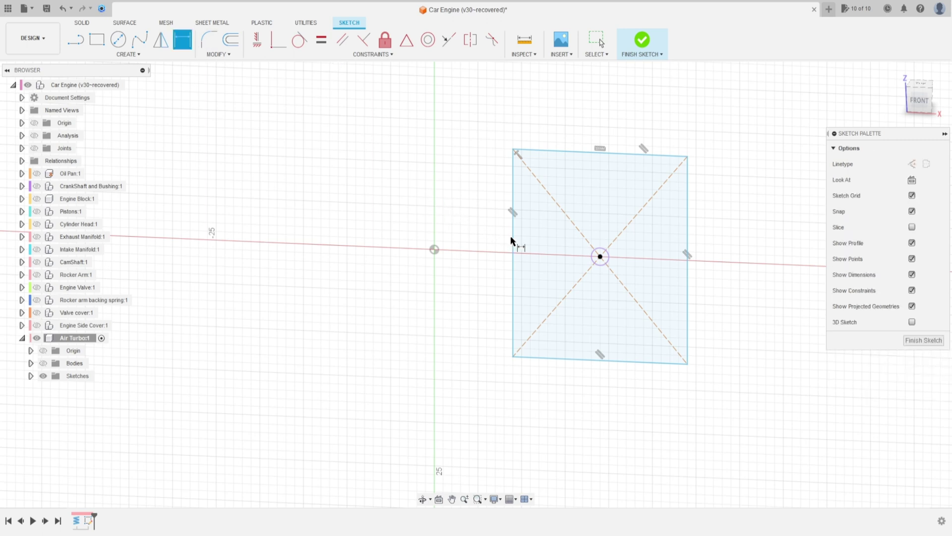
pyautogui.click(511, 236)
pyautogui.click(451, 231)
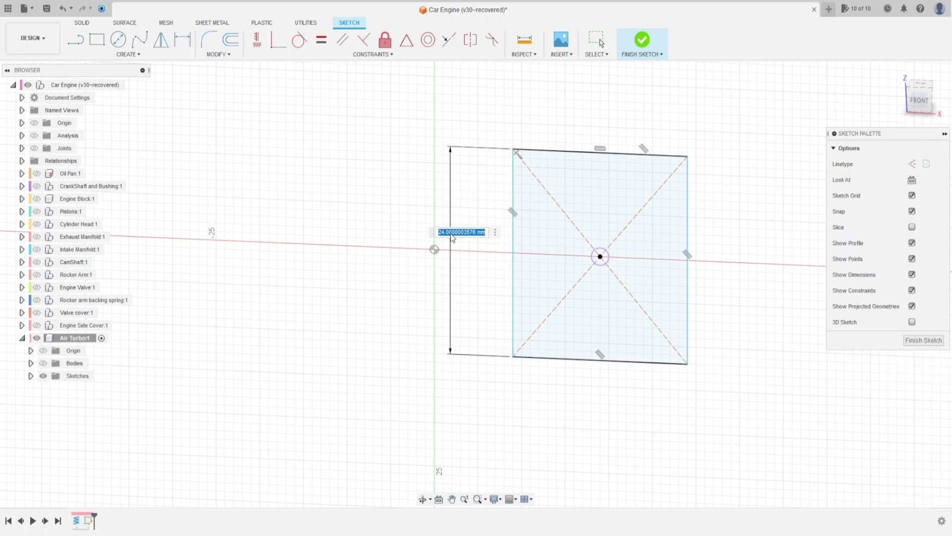
pyautogui.write('45,14')
pyautogui.press('Return')
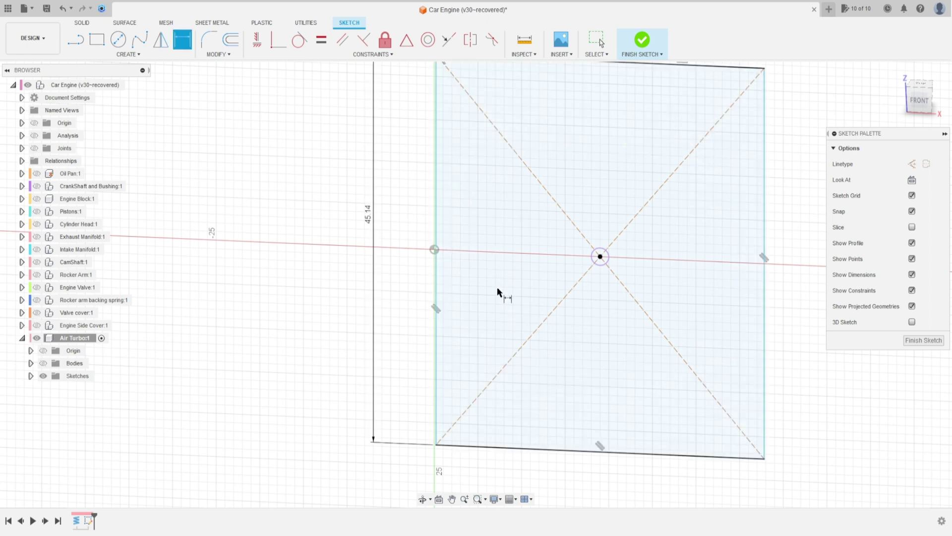
pyautogui.click(585, 459)
pyautogui.moveTo(585, 474); pyautogui.dragTo(578, 391, button='middle')
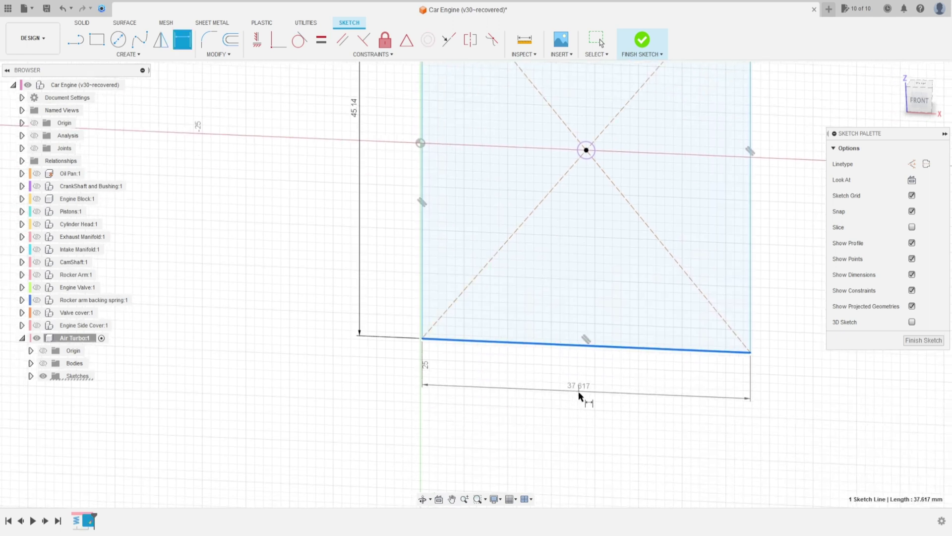
pyautogui.click(573, 399)
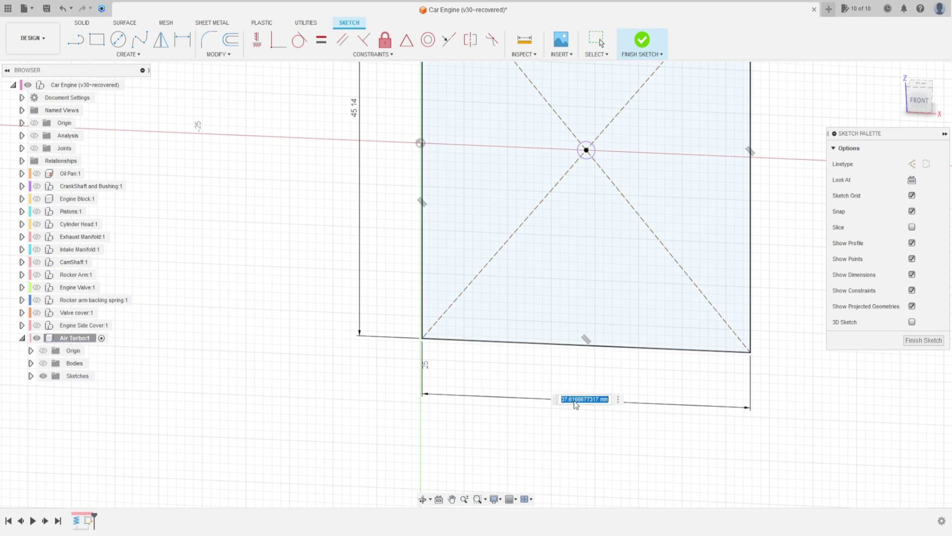
pyautogui.write('26,5')
pyautogui.press('Return')
pyautogui.scroll(-5, 481, 347)
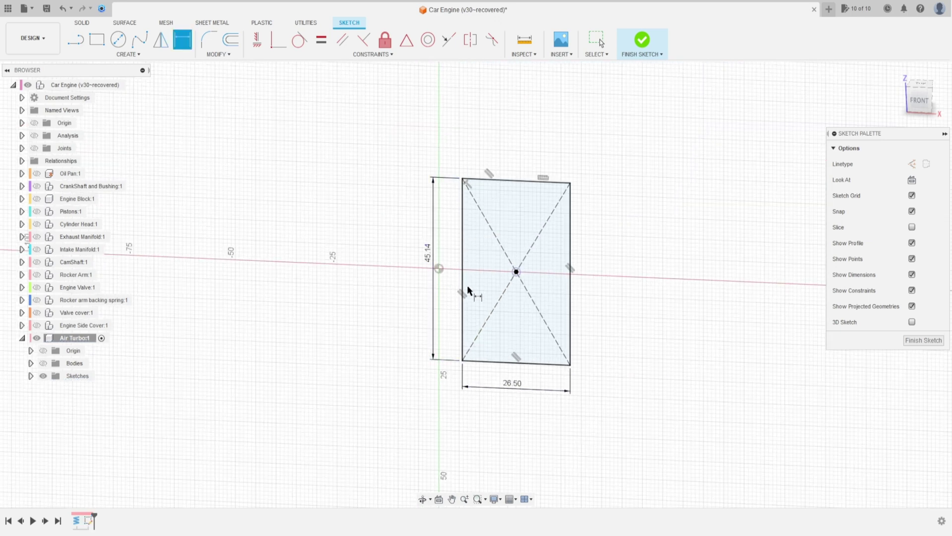
pyautogui.press('Escape')
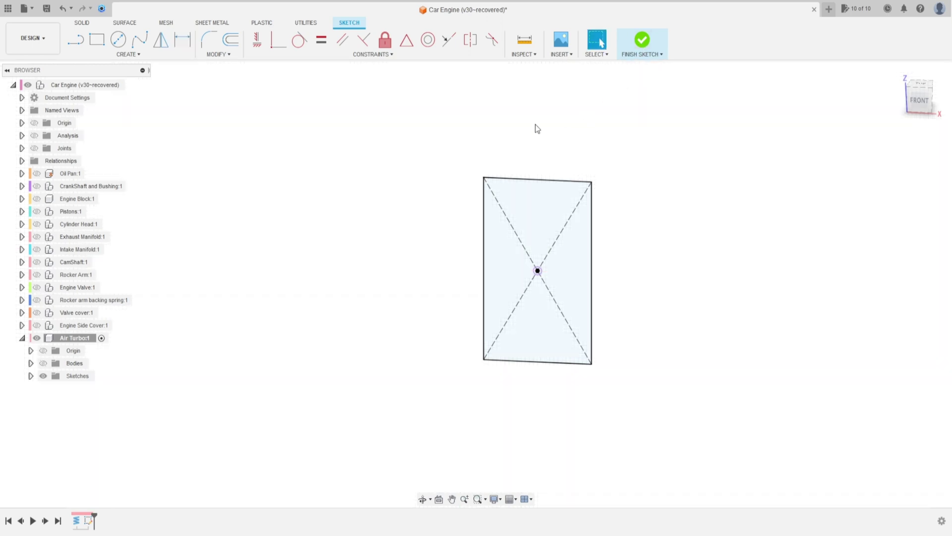
# - In a new front-plane sketch, draw a 63.5 by 33.27 mm centre rectangle left of the origin
pyautogui.click(75, 39)
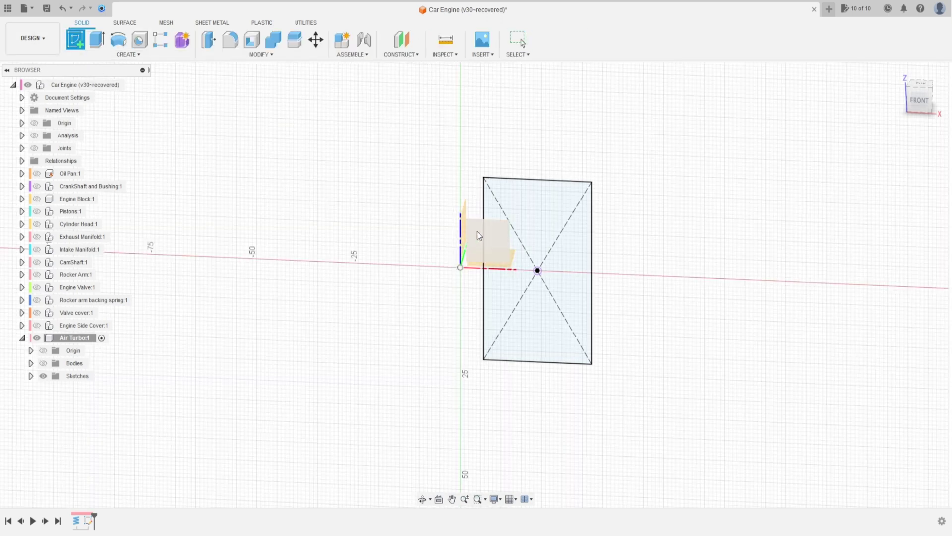
pyautogui.click(477, 232)
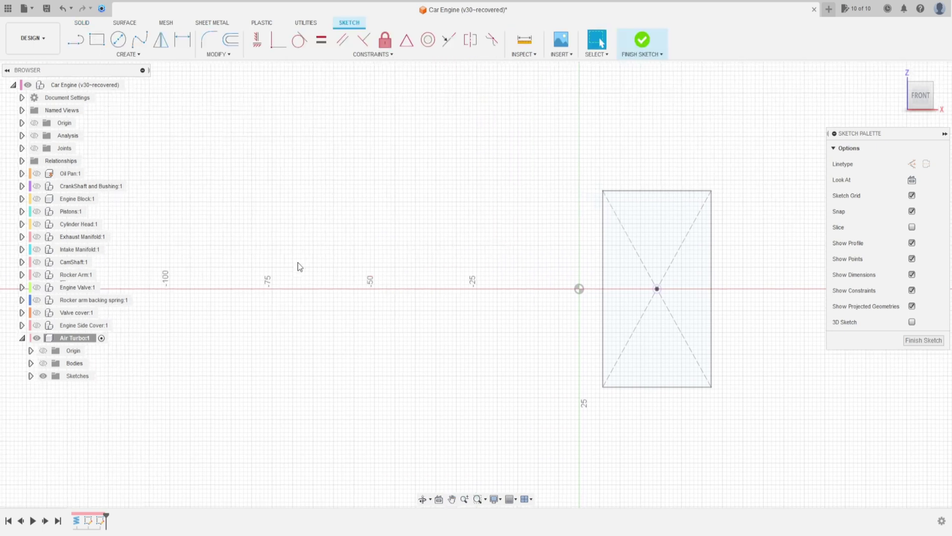
pyautogui.click(96, 38)
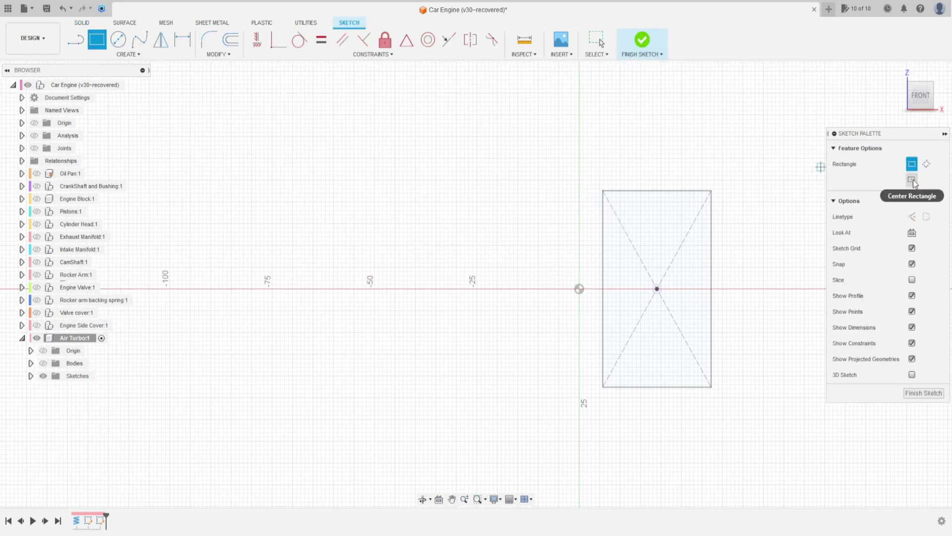
pyautogui.click(912, 180)
pyautogui.click(485, 289)
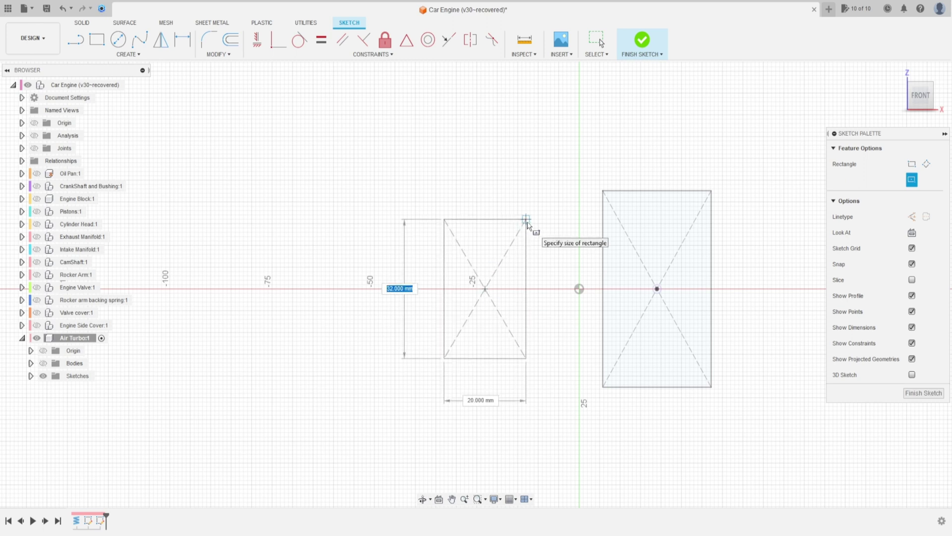
pyautogui.write('63,5')
pyautogui.press('Tab')
pyautogui.write('33')
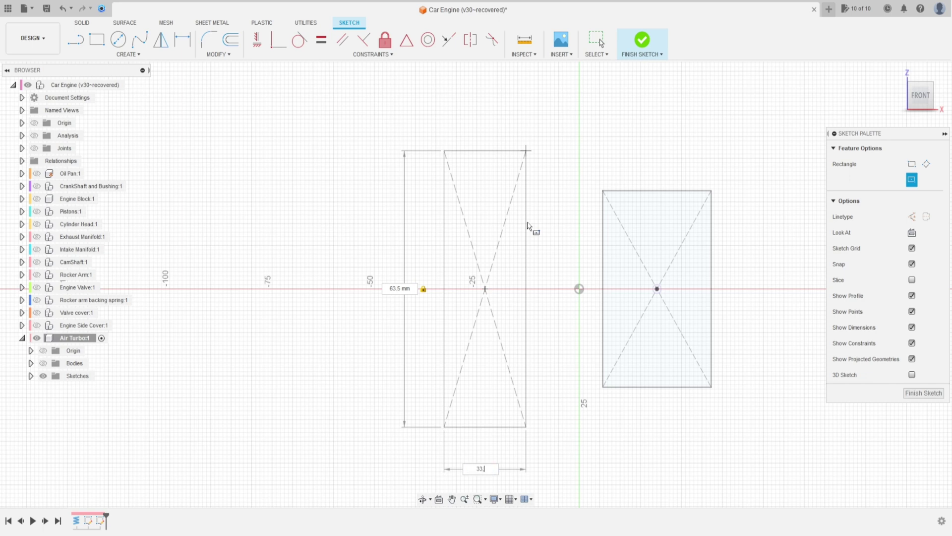
pyautogui.press('Tab')
pyautogui.press('Return')
pyautogui.press('Escape')
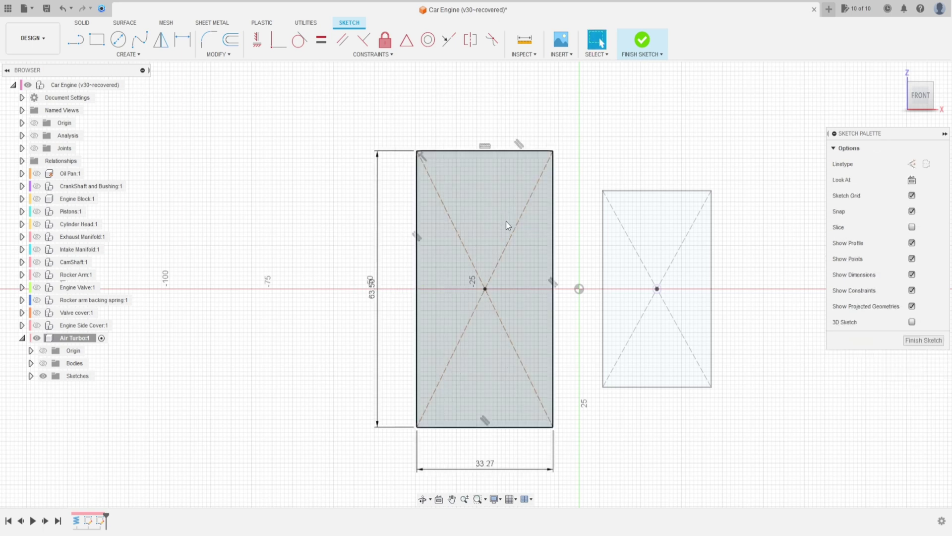
pyautogui.scroll(-2, 495, 323)
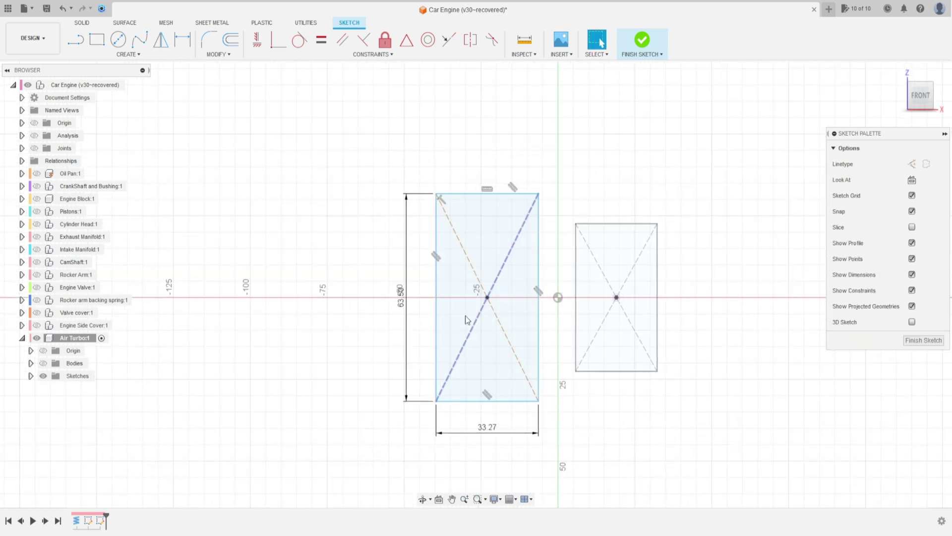
# - Dimension the distance between the two rectangle centres as 85 mm
pyautogui.click(183, 39)
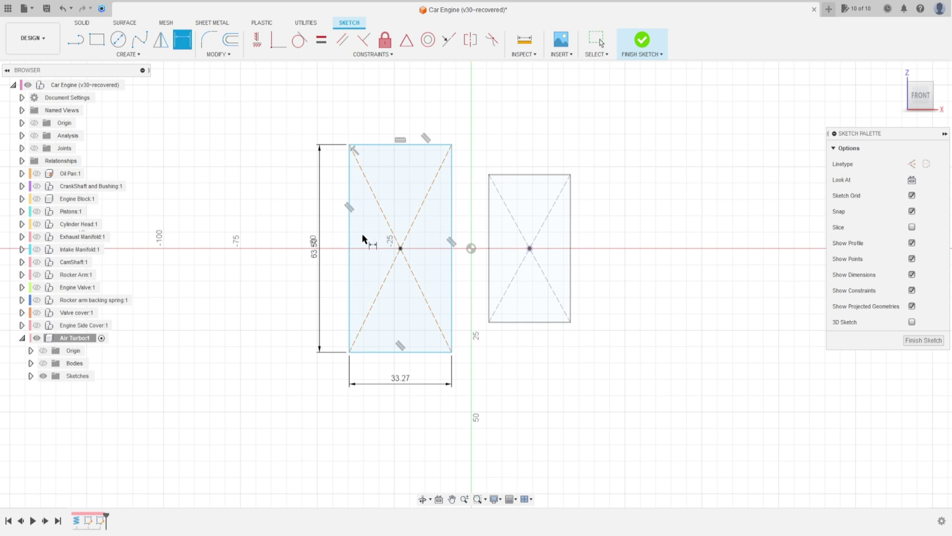
pyautogui.click(529, 248)
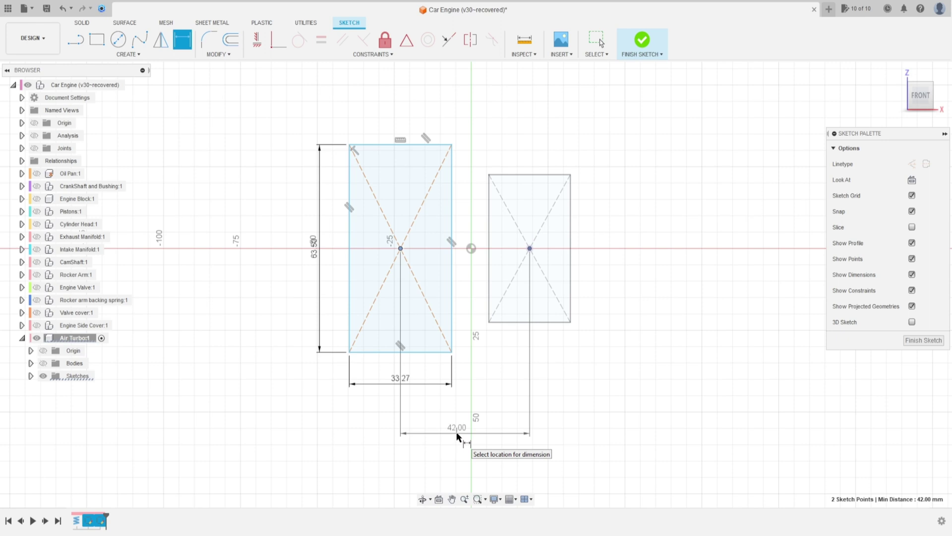
pyautogui.click(492, 430)
pyautogui.write('8')
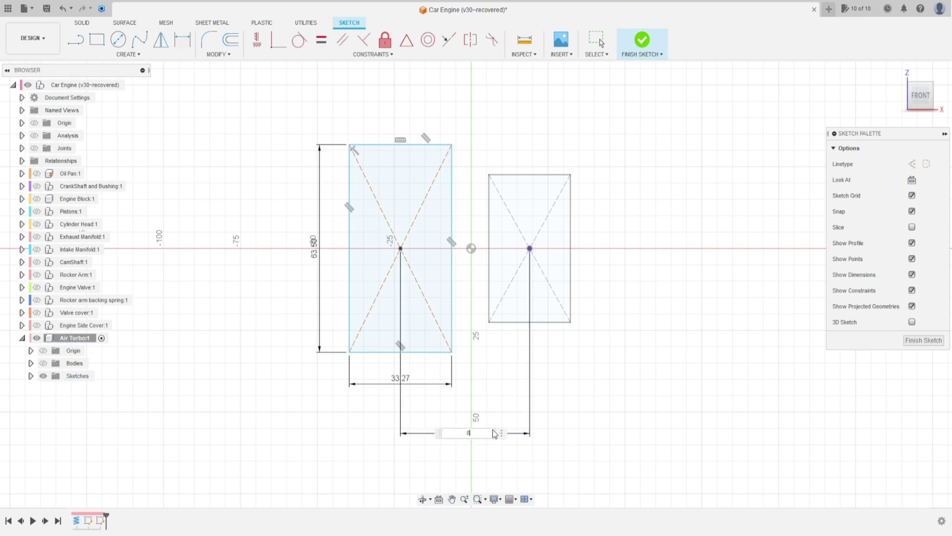
pyautogui.write('5')
pyautogui.press('Return')
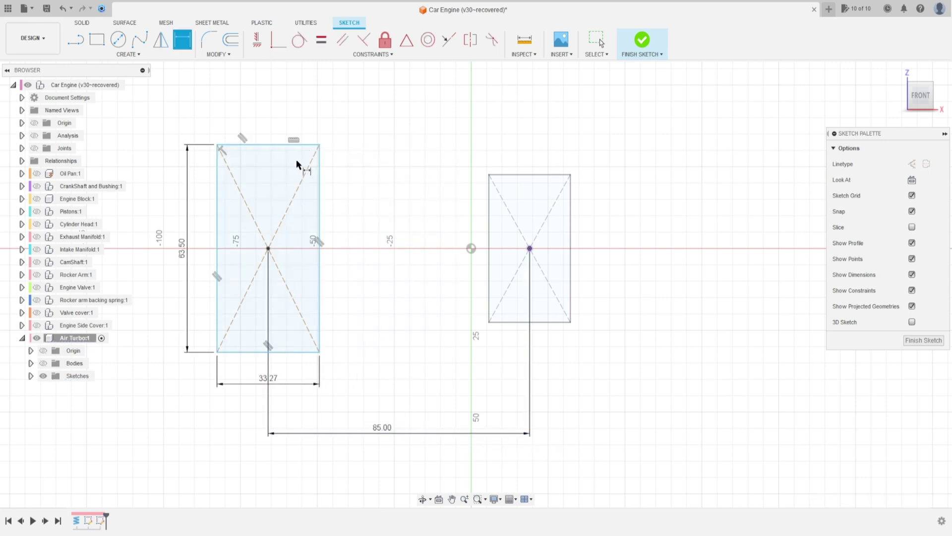
# - Constrain the left rectangle's centre horizontal with the origin and finish the sketch
pyautogui.click(257, 39)
pyautogui.click(268, 248)
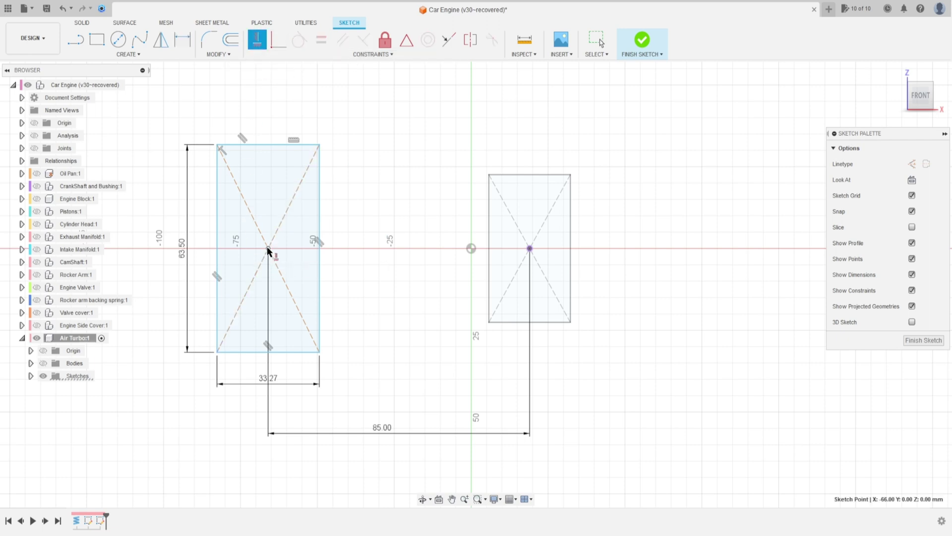
pyautogui.click(471, 248)
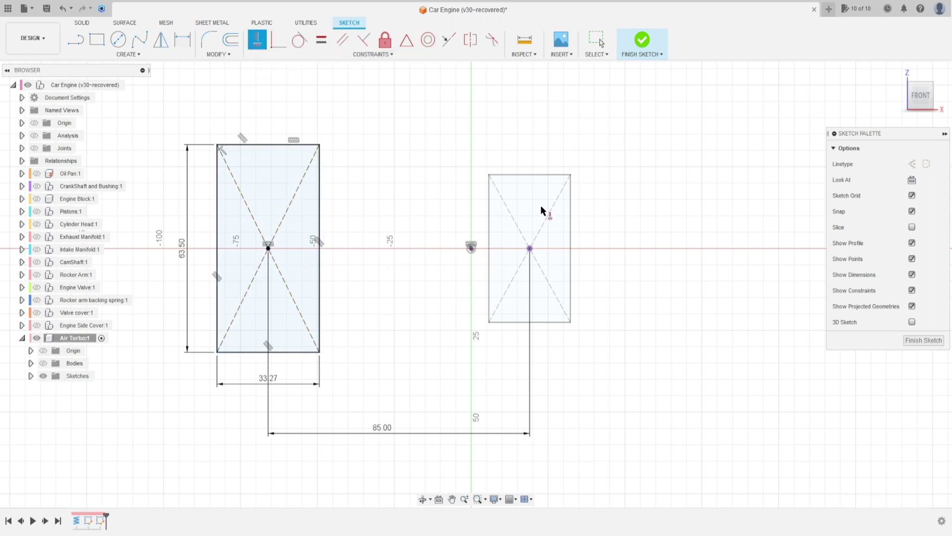
pyautogui.click(638, 47)
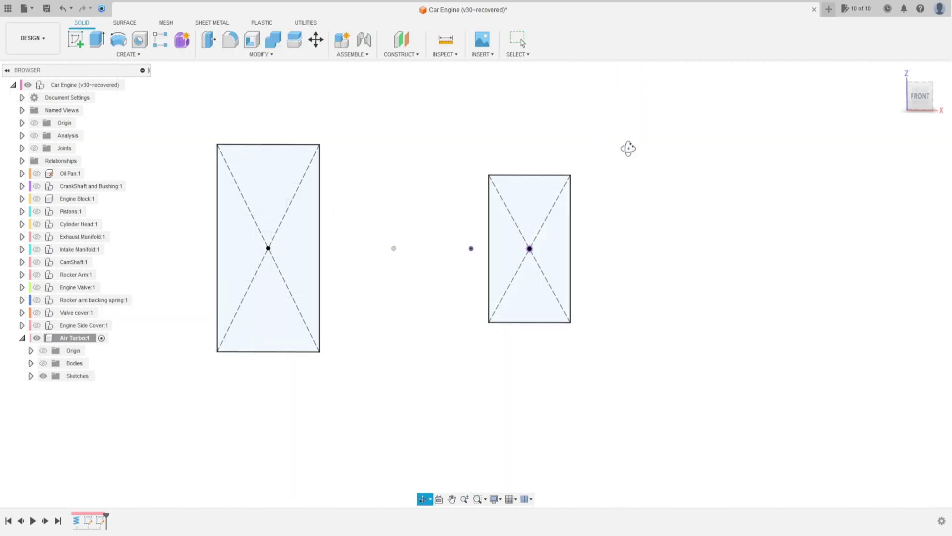
# - Show the spiral body and start a loft between the right and left rectangle profiles
pyautogui.click(44, 363)
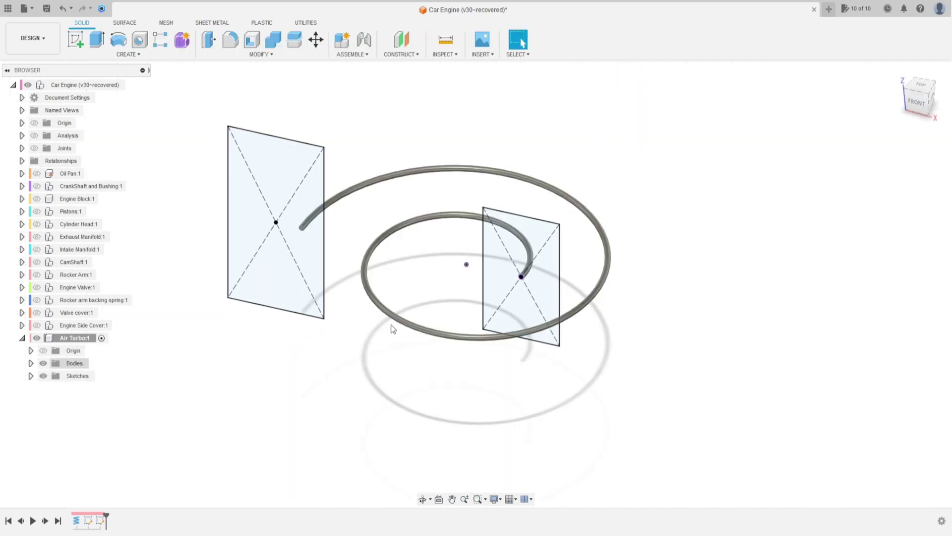
pyautogui.keyDown('shift'); pyautogui.moveTo(410, 236); pyautogui.dragTo(411, 243, button='middle'); pyautogui.keyUp('shift')
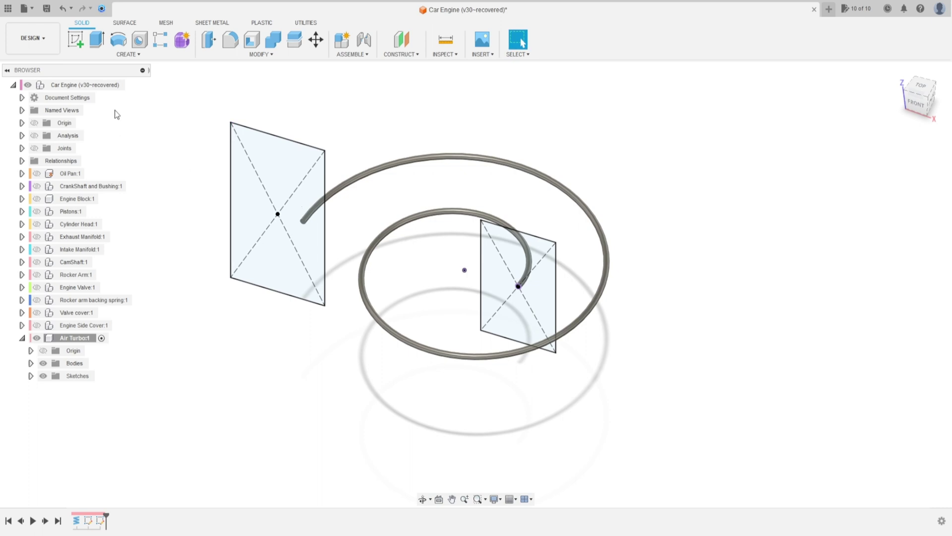
pyautogui.click(128, 54)
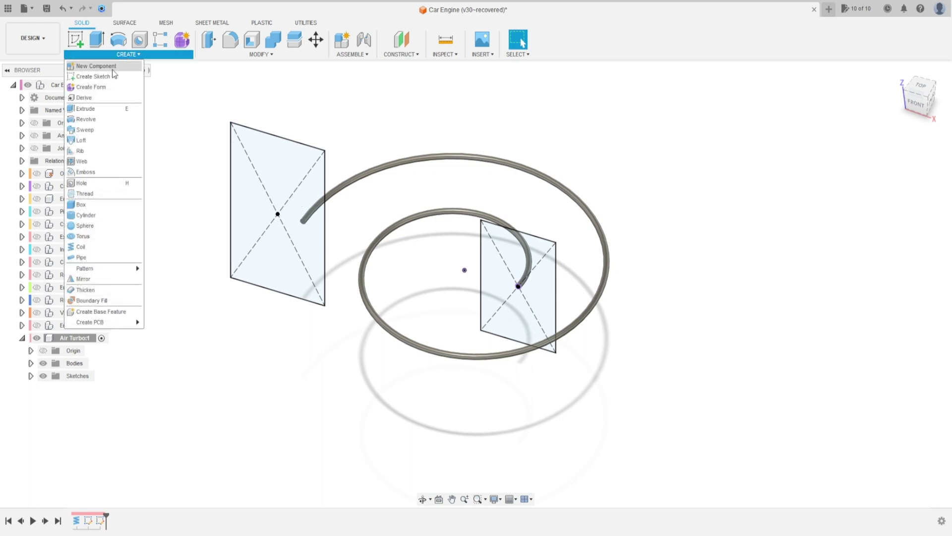
pyautogui.click(97, 139)
pyautogui.click(535, 257)
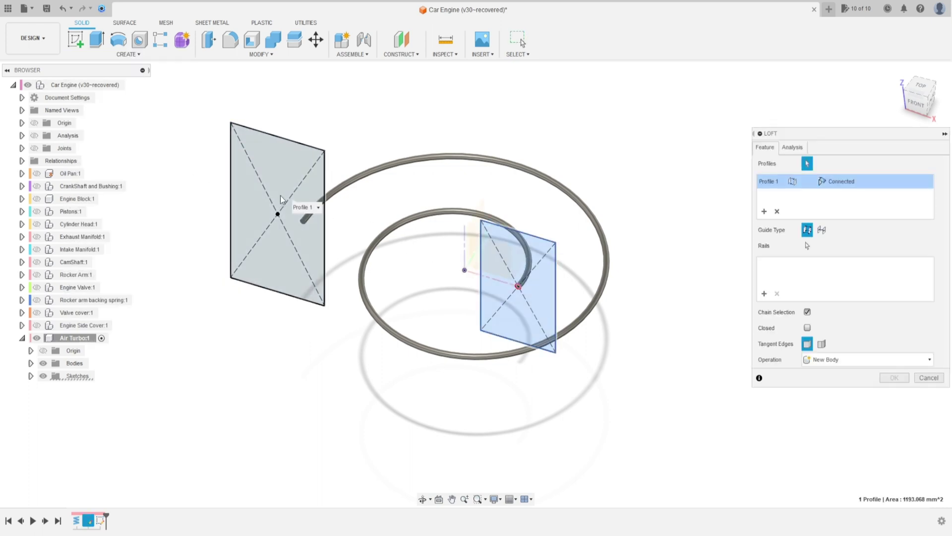
pyautogui.click(278, 171)
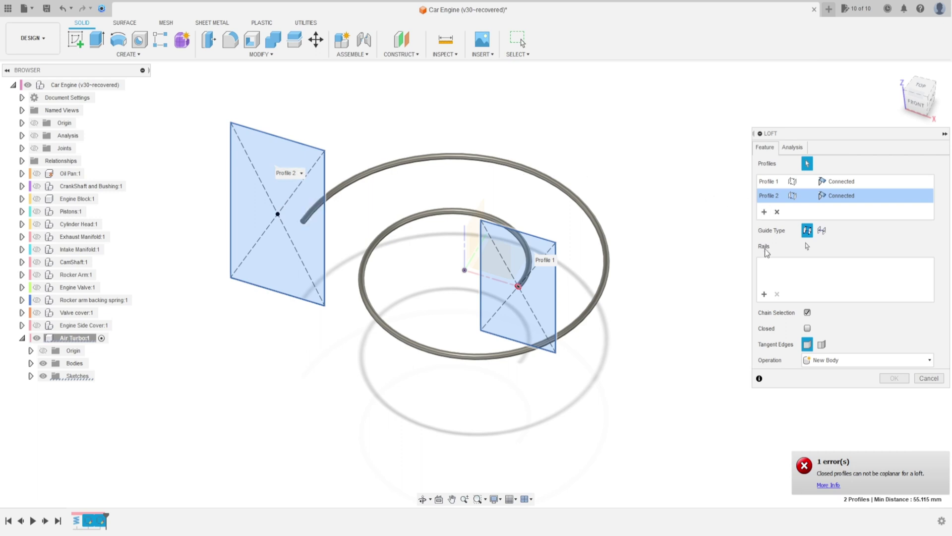
# - Guide the loft along the spiral centerline as a new body and confirm it
pyautogui.click(821, 230)
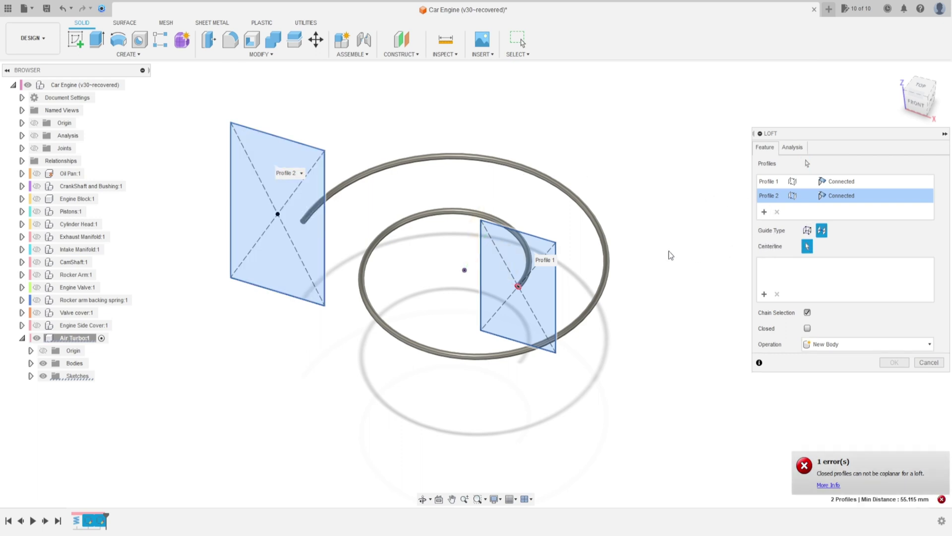
pyautogui.scroll(3, 611, 269)
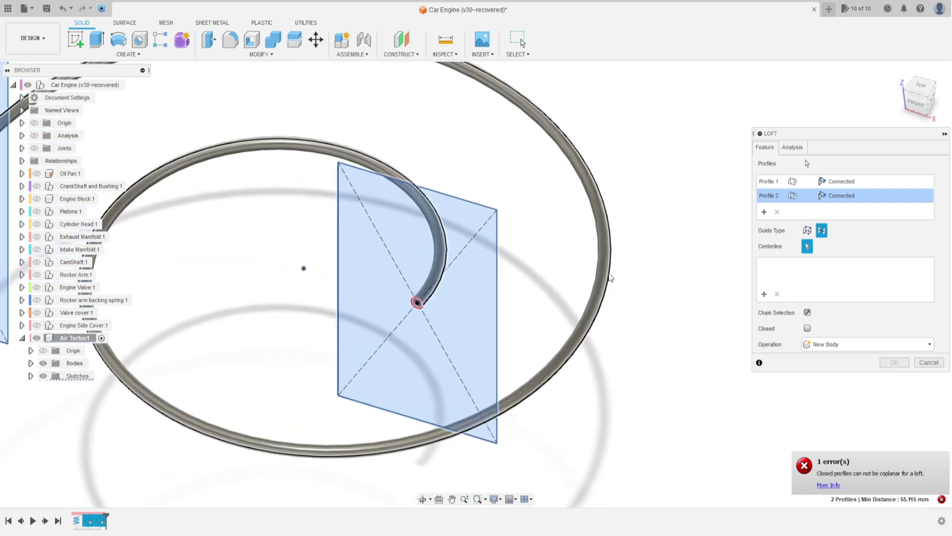
pyautogui.click(612, 276)
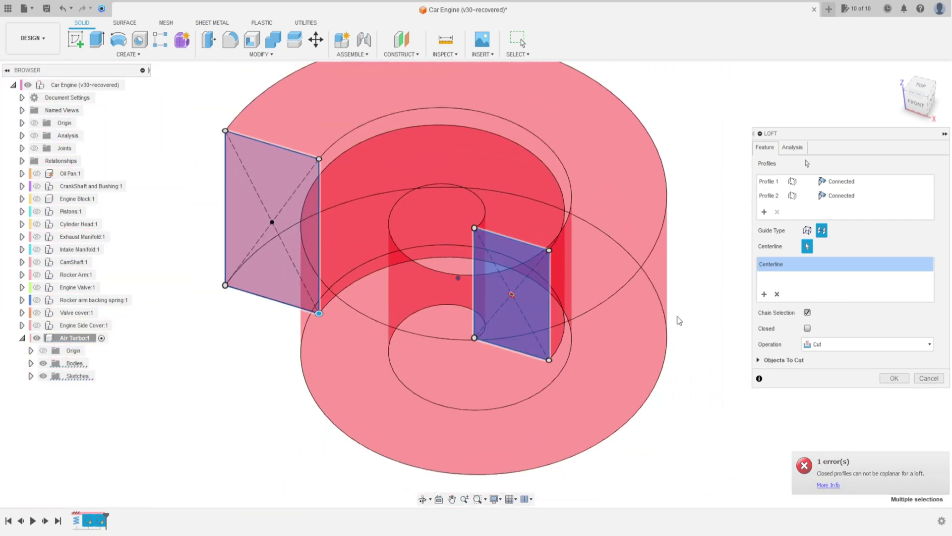
pyautogui.click(833, 344)
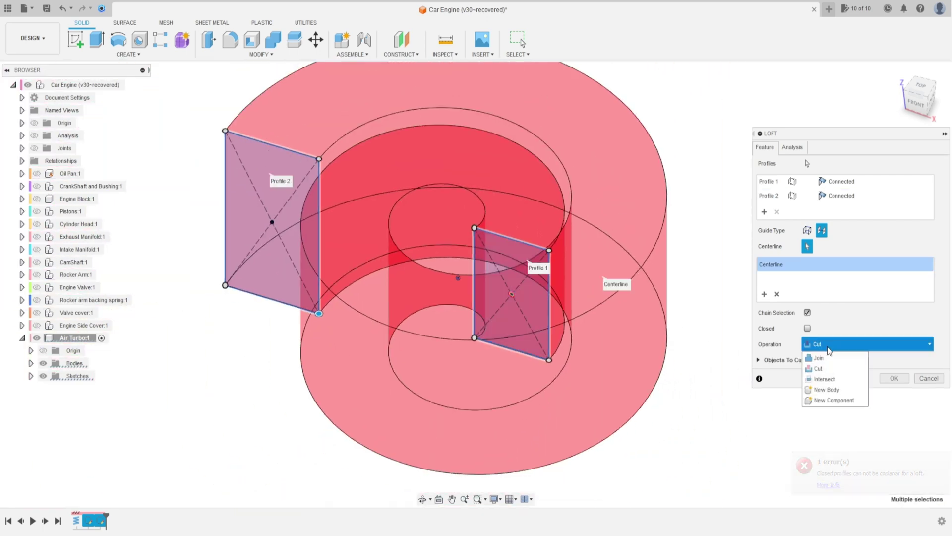
pyautogui.click(833, 390)
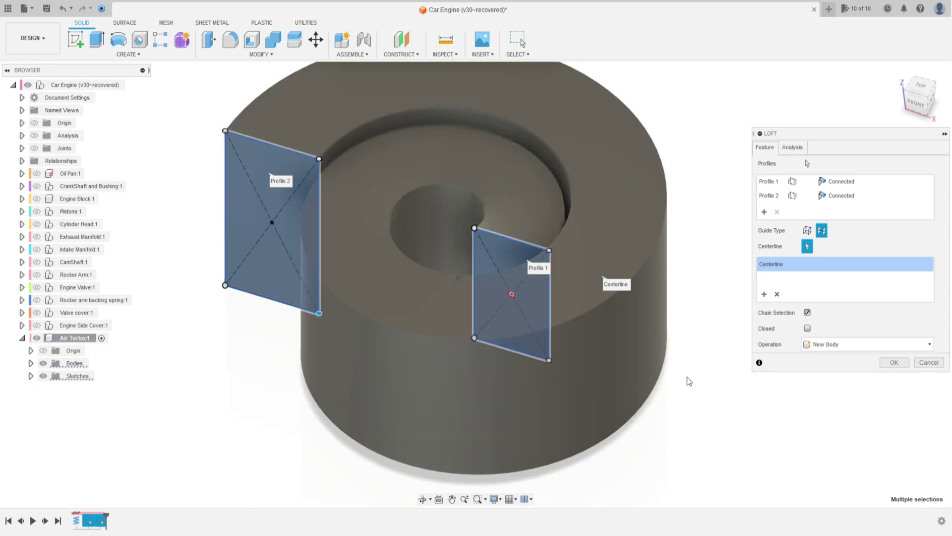
pyautogui.click(893, 362)
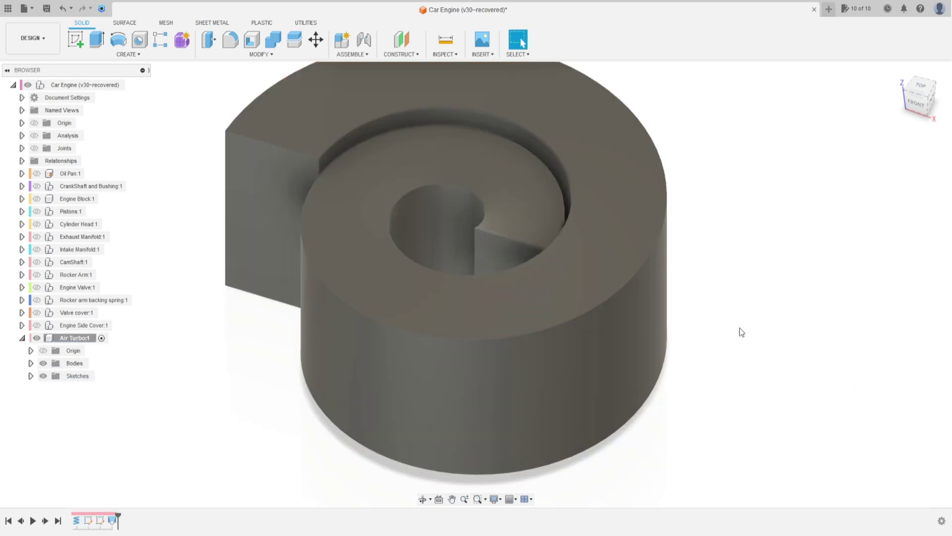
pyautogui.scroll(-4, 742, 332)
pyautogui.keyDown('shift'); pyautogui.moveTo(701, 346); pyautogui.dragTo(774, 343, button='middle'); pyautogui.keyUp('shift')
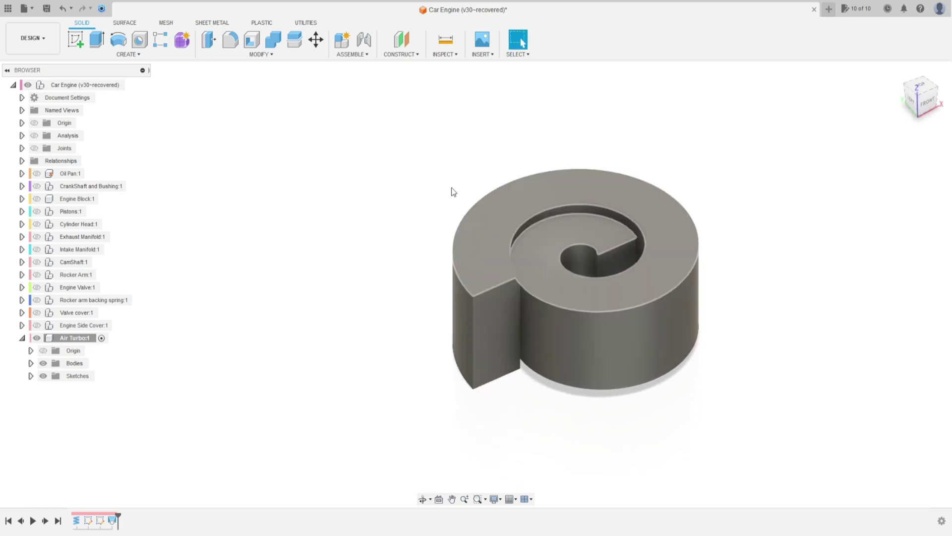
# - Create an offset plane 63.5 mm from the housing's flat end face
pyautogui.click(403, 42)
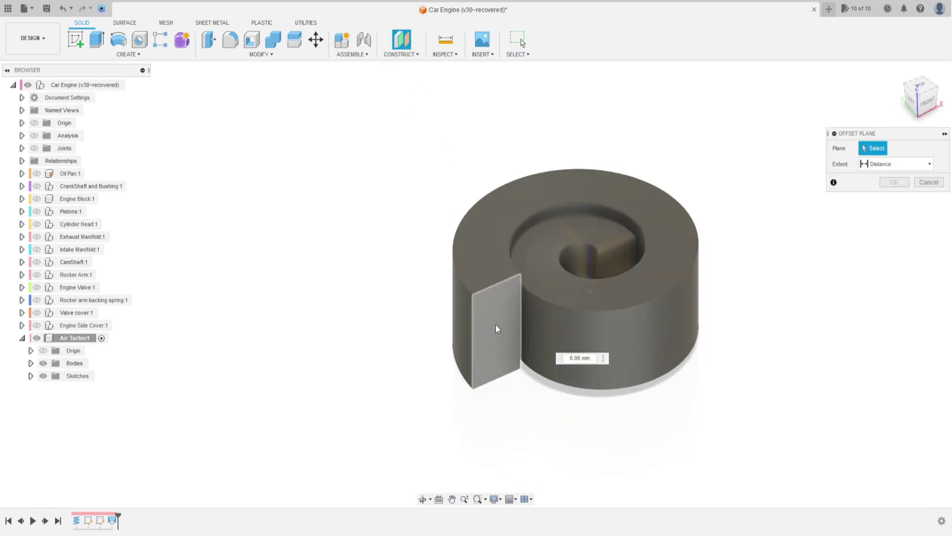
pyautogui.click(495, 325)
pyautogui.moveTo(498, 331); pyautogui.dragTo(541, 372)
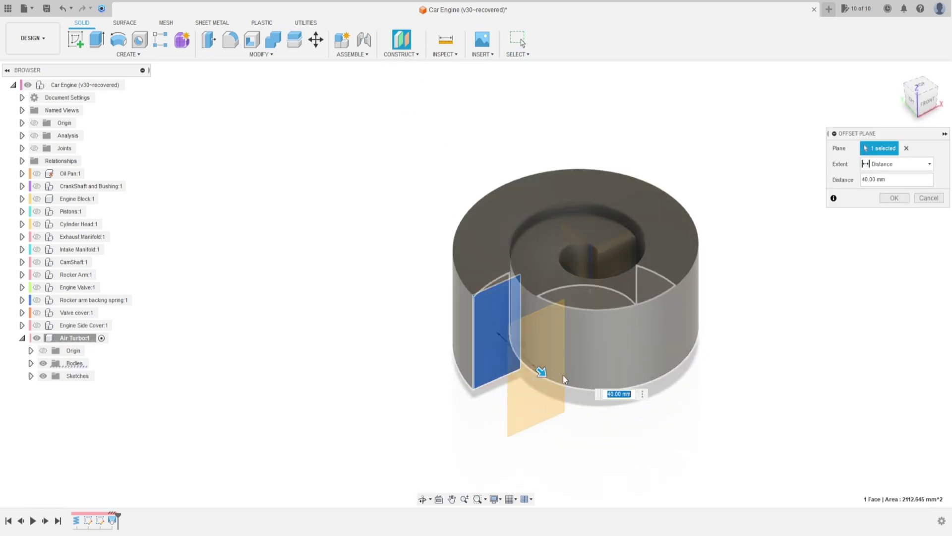
pyautogui.write('63,5')
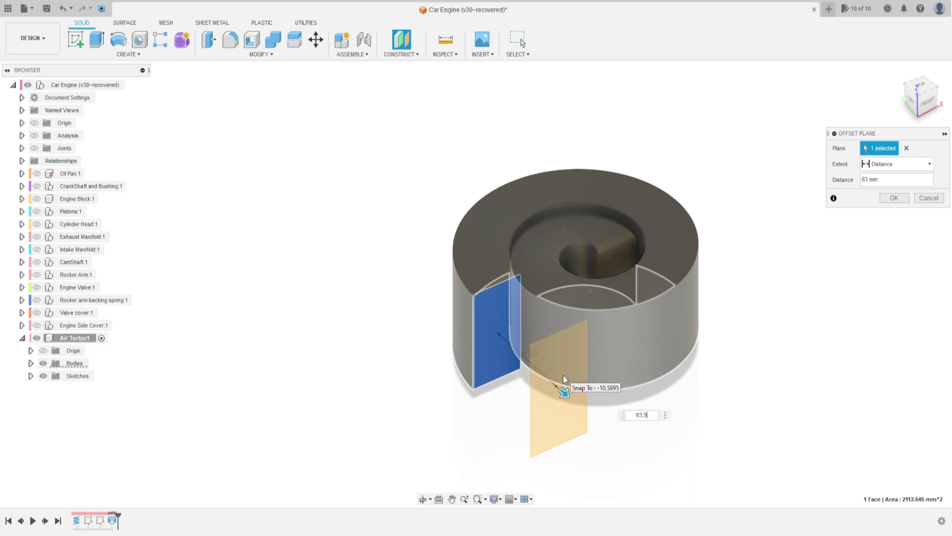
pyautogui.press('Return')
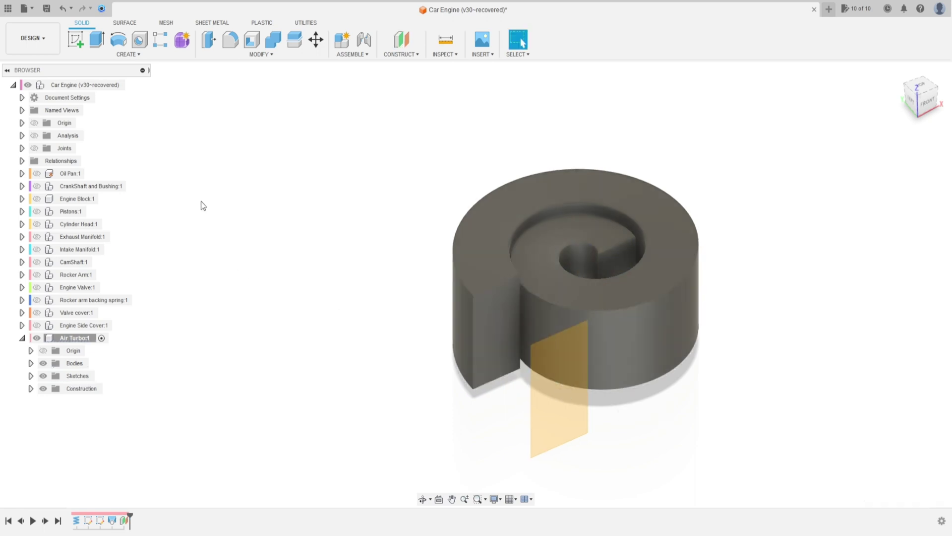
pyautogui.click(75, 38)
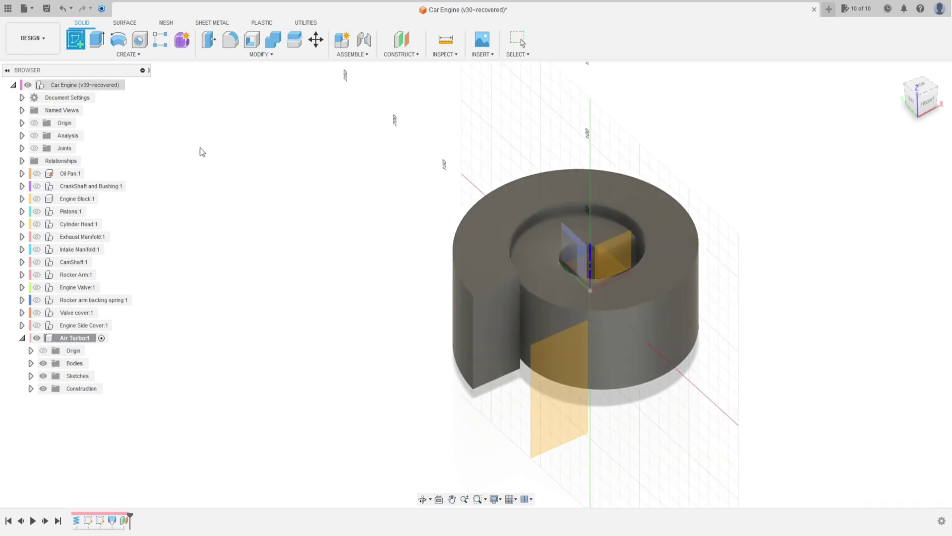
# - On the offset plane, sketch a 50.80 mm diameter circle at the origin and finish the sketch
pyautogui.click(558, 411)
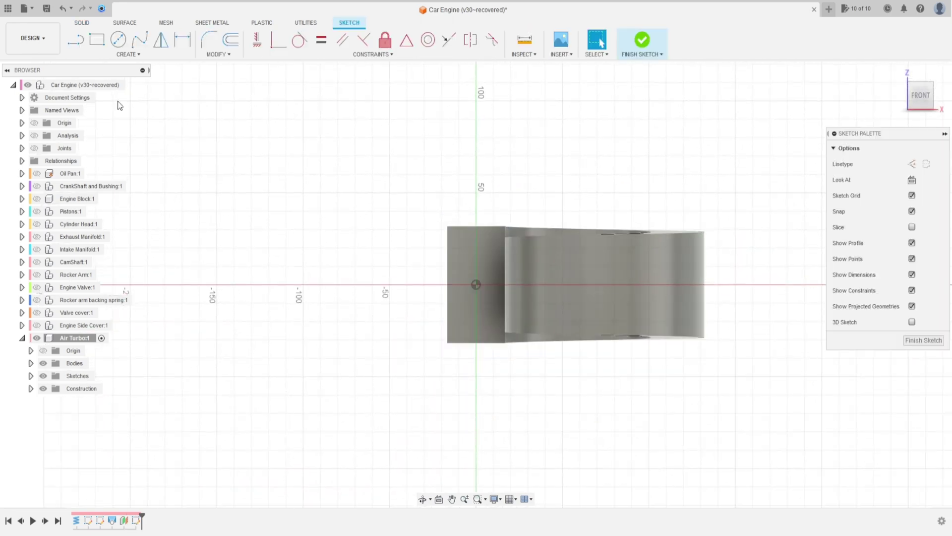
pyautogui.click(118, 39)
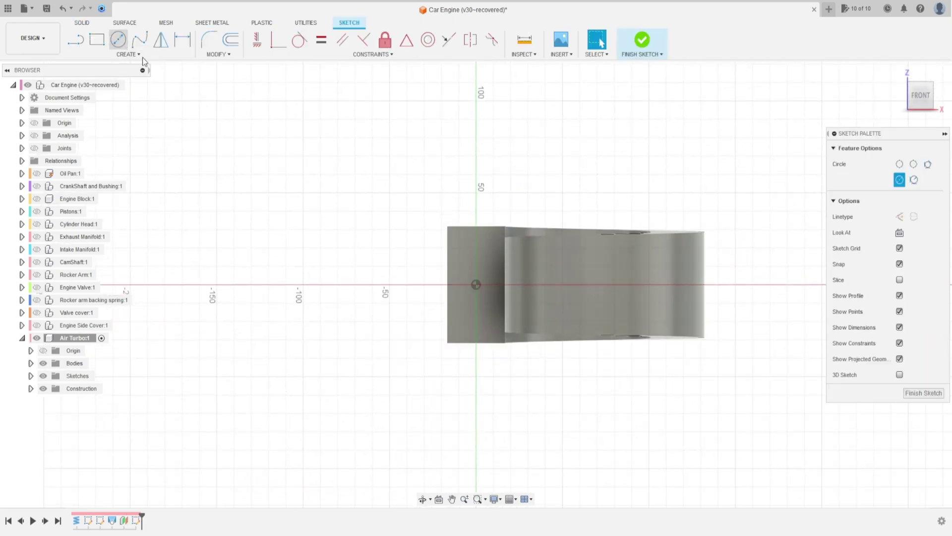
pyautogui.click(476, 284)
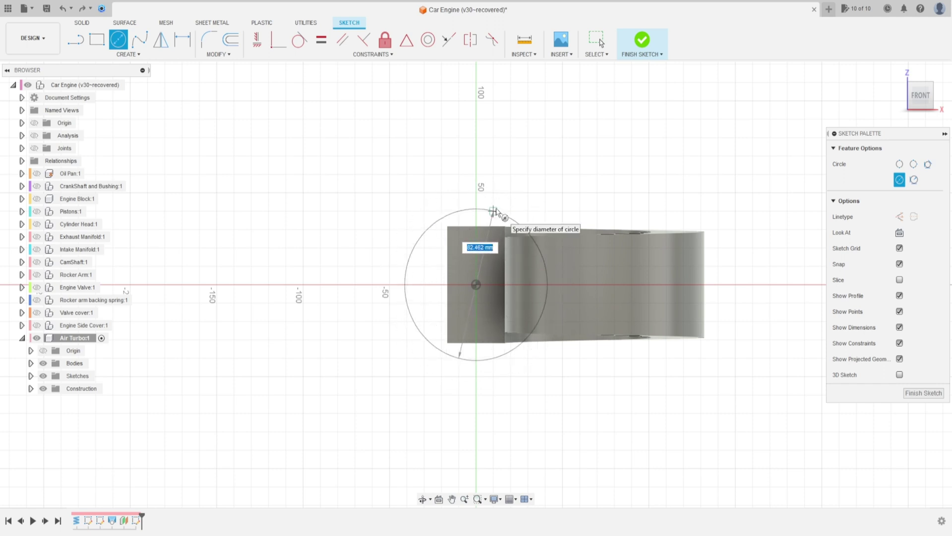
pyautogui.write(',8')
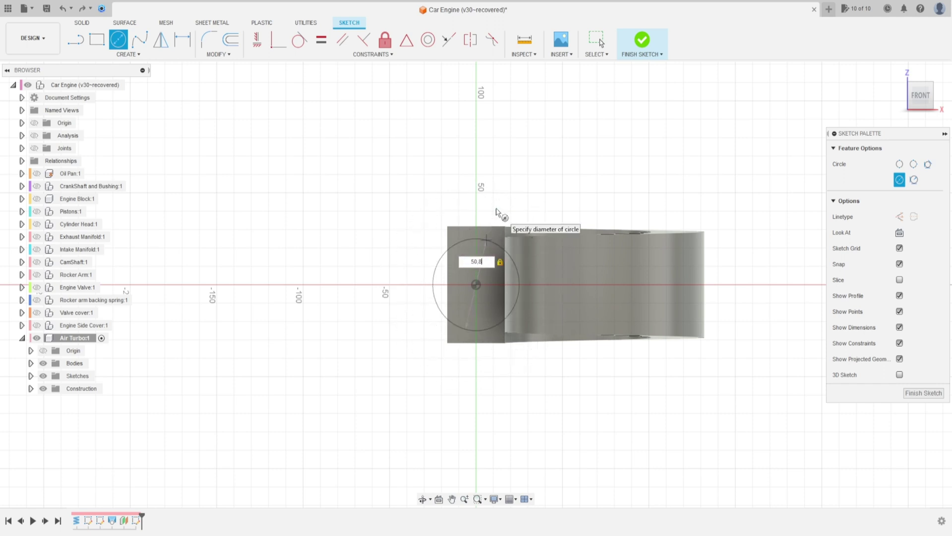
pyautogui.press('Return')
pyautogui.press('Escape')
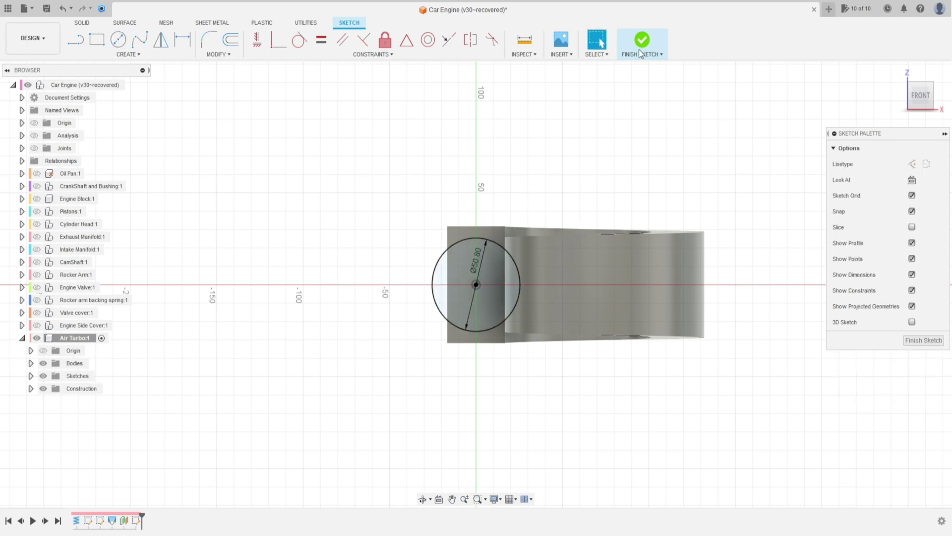
pyautogui.click(640, 42)
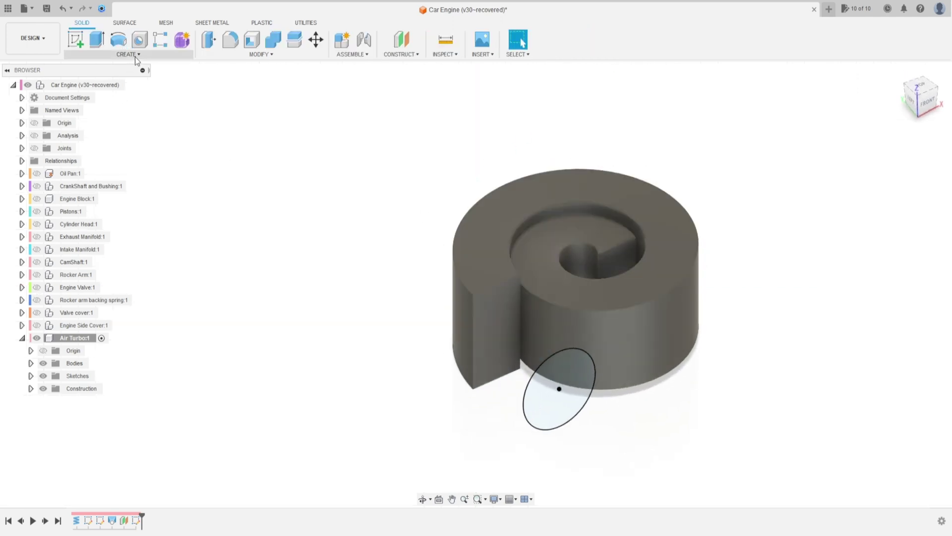
# - Start a loft from the housing's flat cut face to the 50.80 mm circle
pyautogui.click(135, 57)
pyautogui.click(102, 138)
pyautogui.moveTo(329, 319); pyautogui.dragTo(304, 235, button='middle')
pyautogui.click(454, 252)
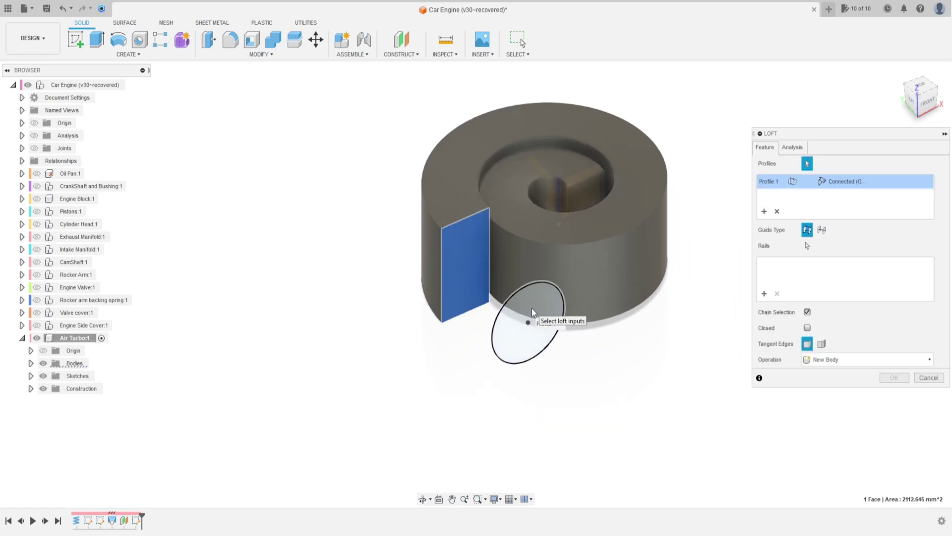
pyautogui.click(532, 308)
pyautogui.keyDown('shift'); pyautogui.moveTo(593, 349); pyautogui.dragTo(601, 344, button='middle'); pyautogui.keyUp('shift')
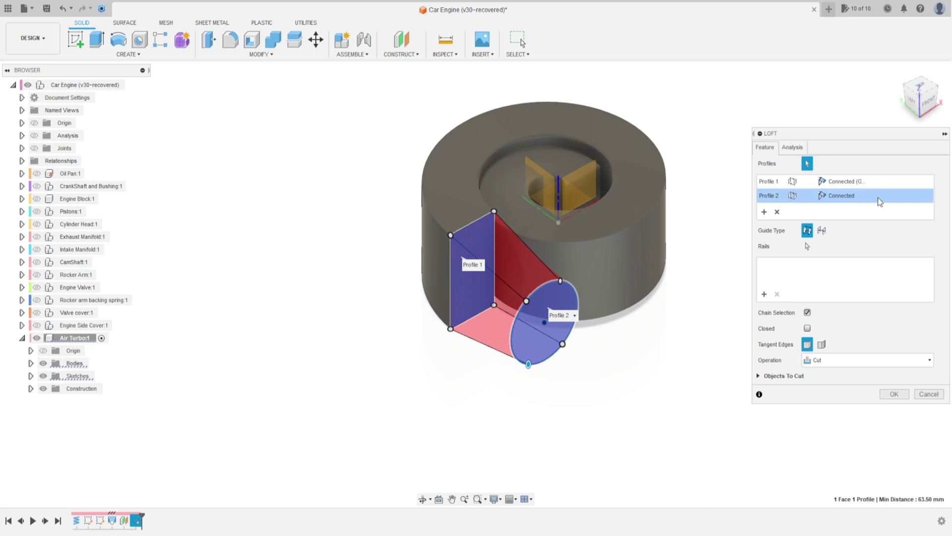
# - Set the circle profile to Direction and the loft operation to Join, then commit it
pyautogui.click(852, 220)
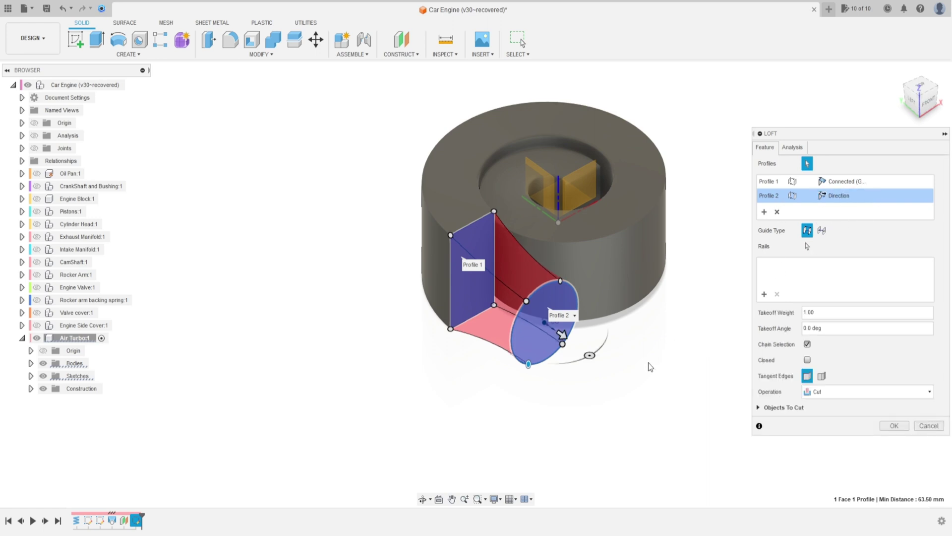
pyautogui.scroll(5, 598, 319)
pyautogui.scroll(1, 598, 319)
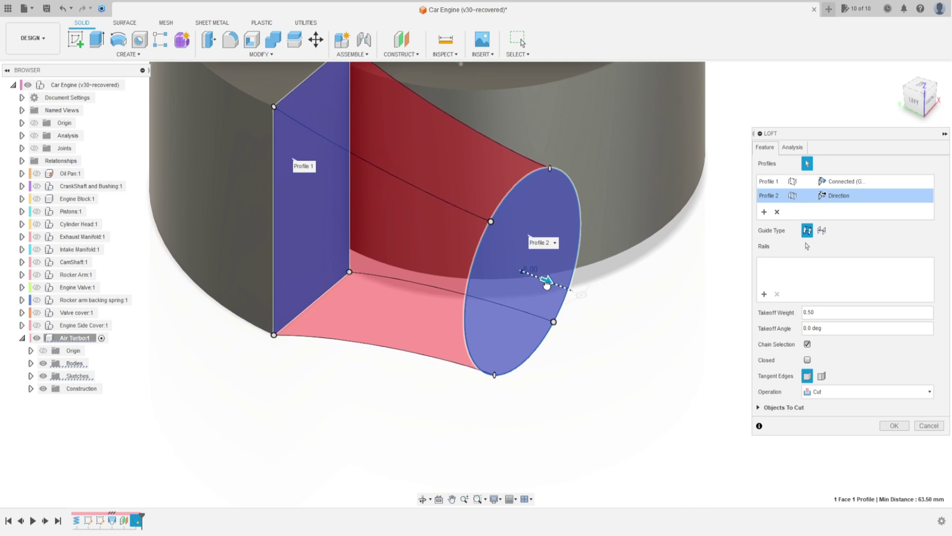
pyautogui.scroll(-2, 627, 380)
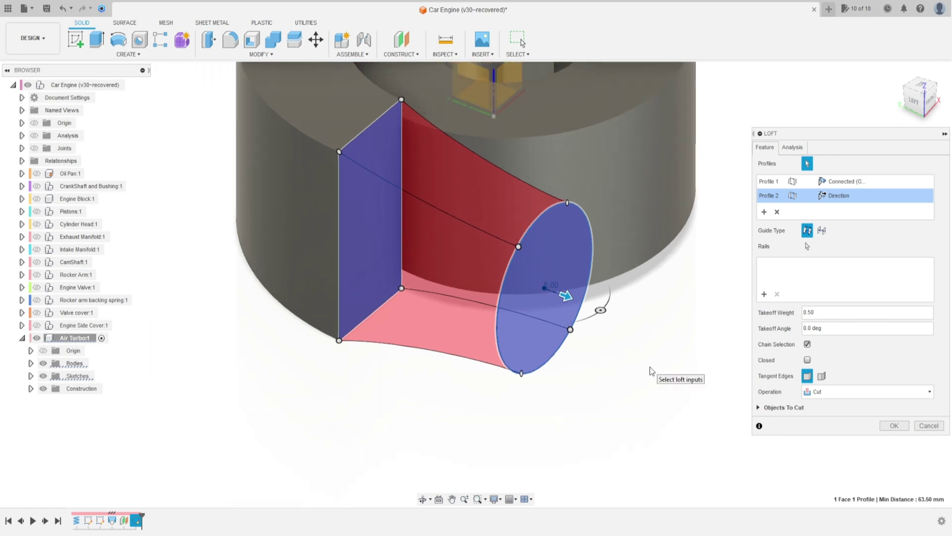
pyautogui.click(806, 393)
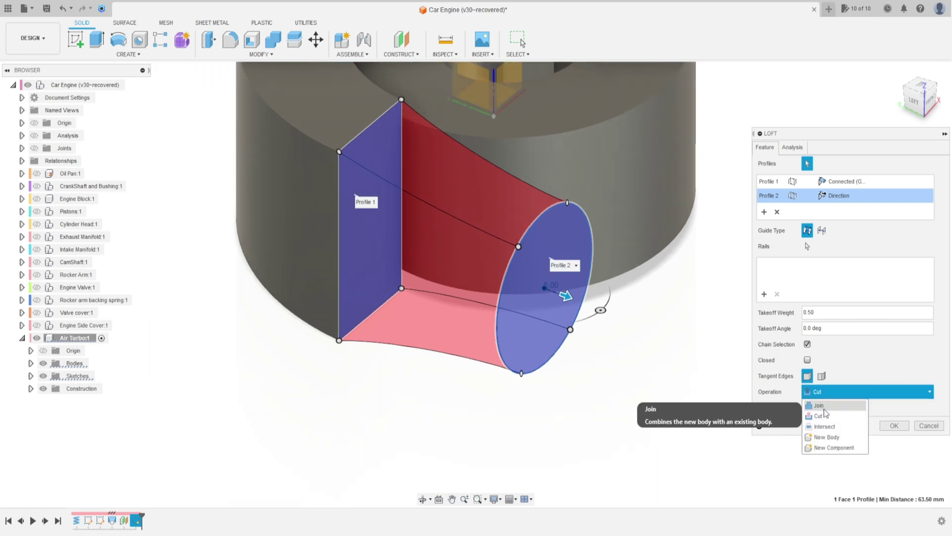
pyautogui.click(819, 406)
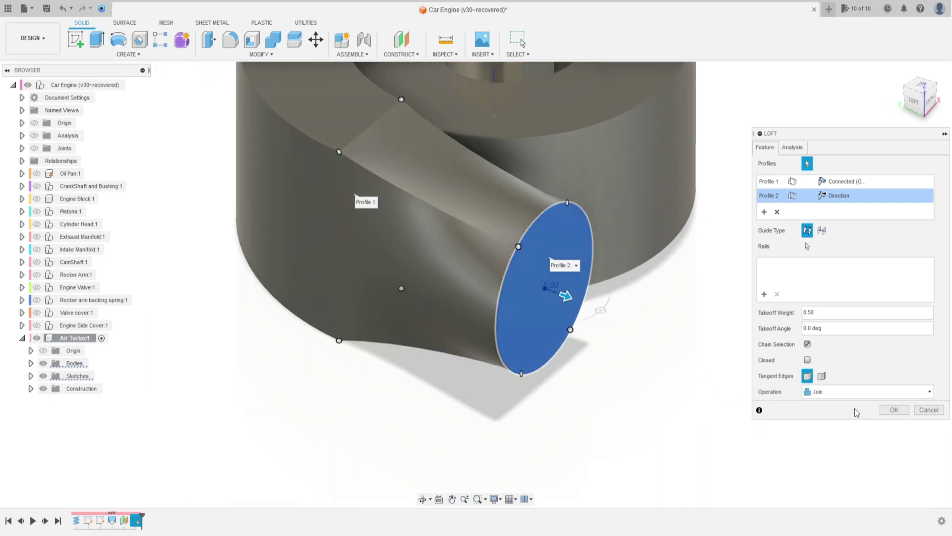
pyautogui.press('Return')
pyautogui.press('F6')
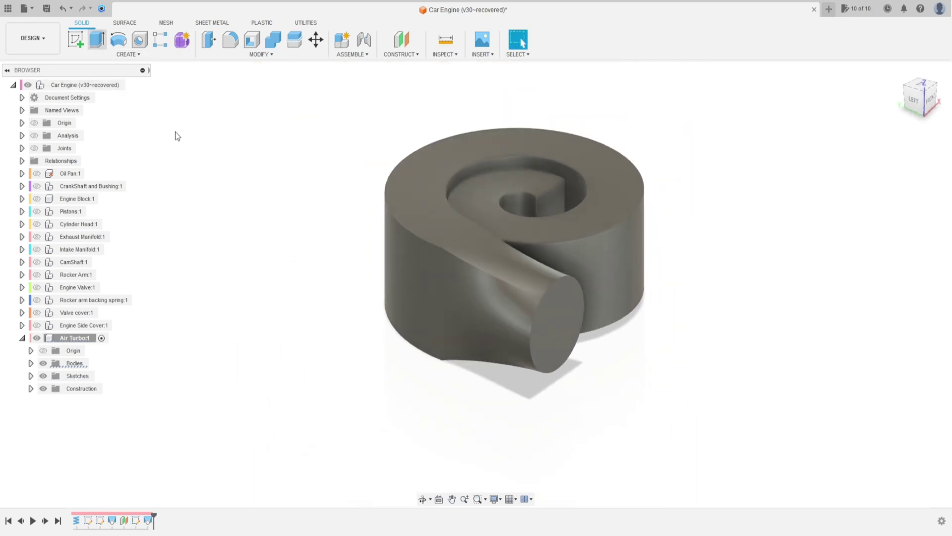
# - Extrude the outlet's round end face 60 mm as a joined straight pipe
pyautogui.press('e')
pyautogui.click(562, 328)
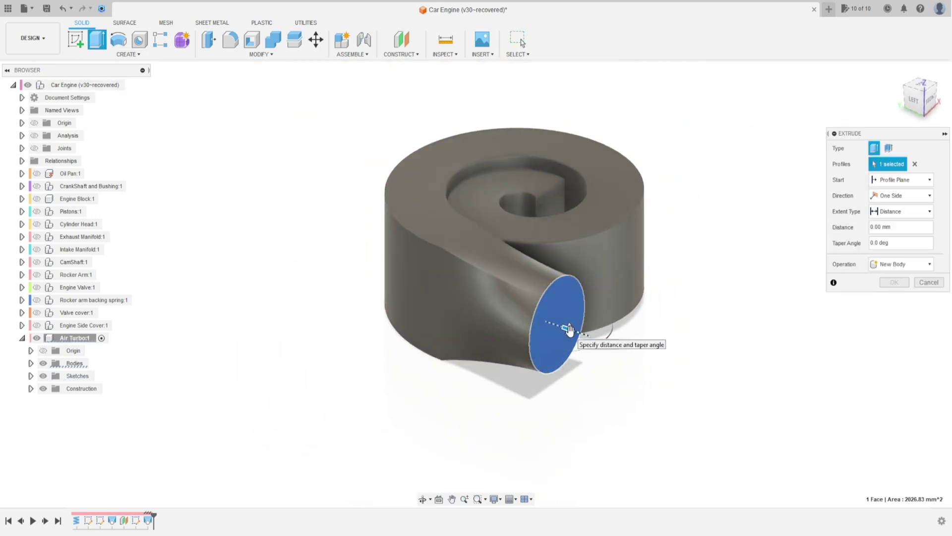
pyautogui.moveTo(568, 329); pyautogui.dragTo(629, 349)
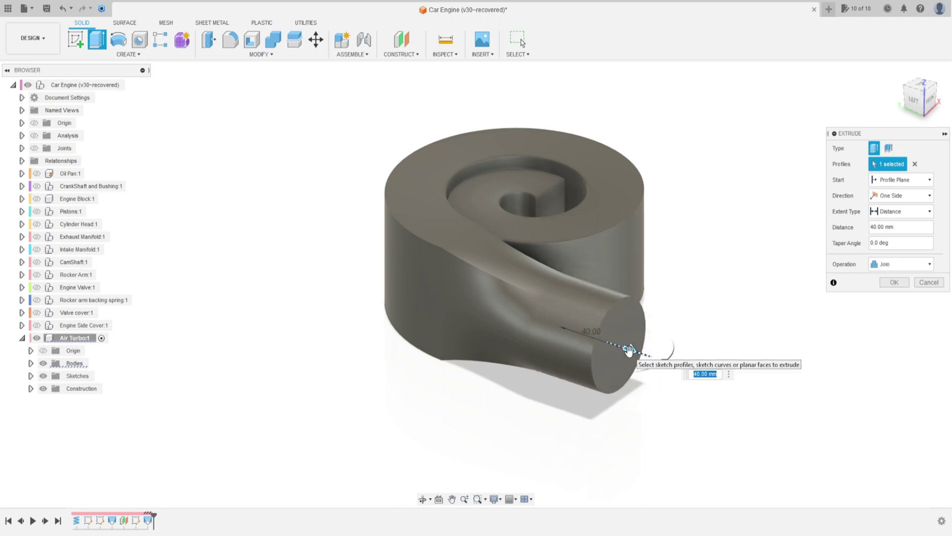
pyautogui.write('60')
pyautogui.press('Return')
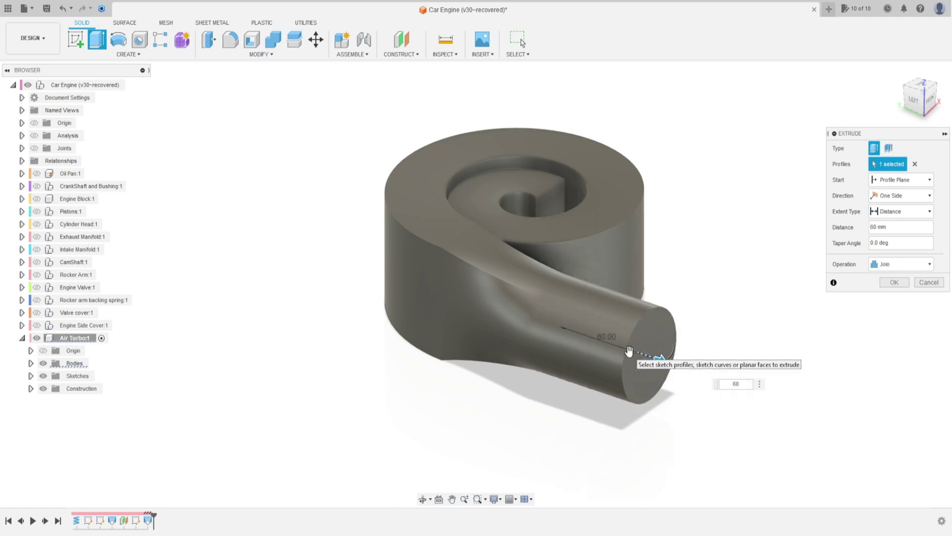
pyautogui.press('Return')
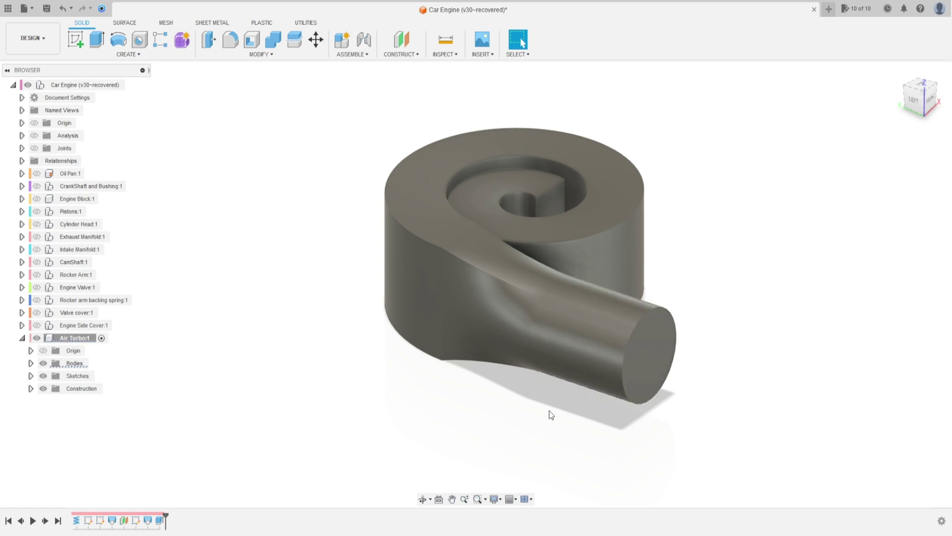
pyautogui.keyDown('shift'); pyautogui.moveTo(549, 410); pyautogui.dragTo(616, 420, button='middle'); pyautogui.keyUp('shift')
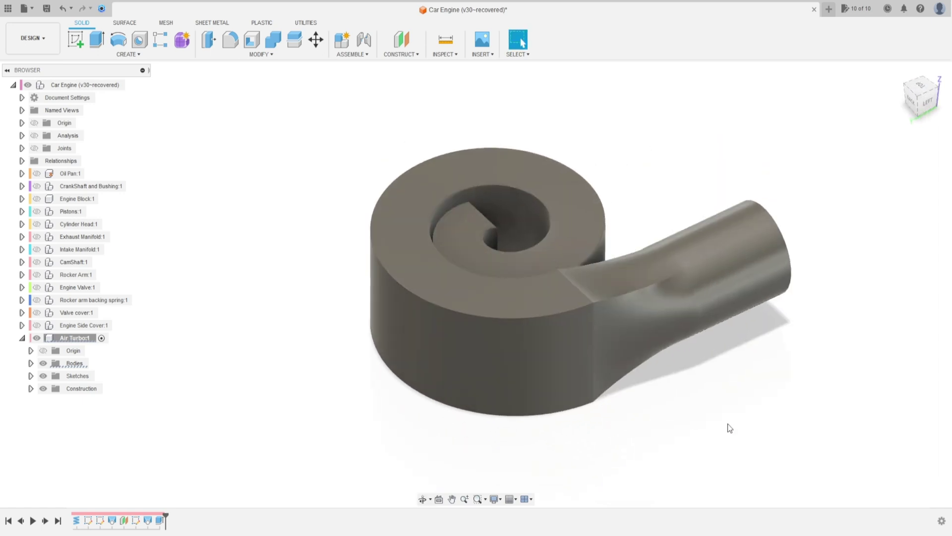
pyautogui.keyDown('shift'); pyautogui.moveTo(300, 314); pyautogui.dragTo(252, 305, button='middle'); pyautogui.keyUp('shift')
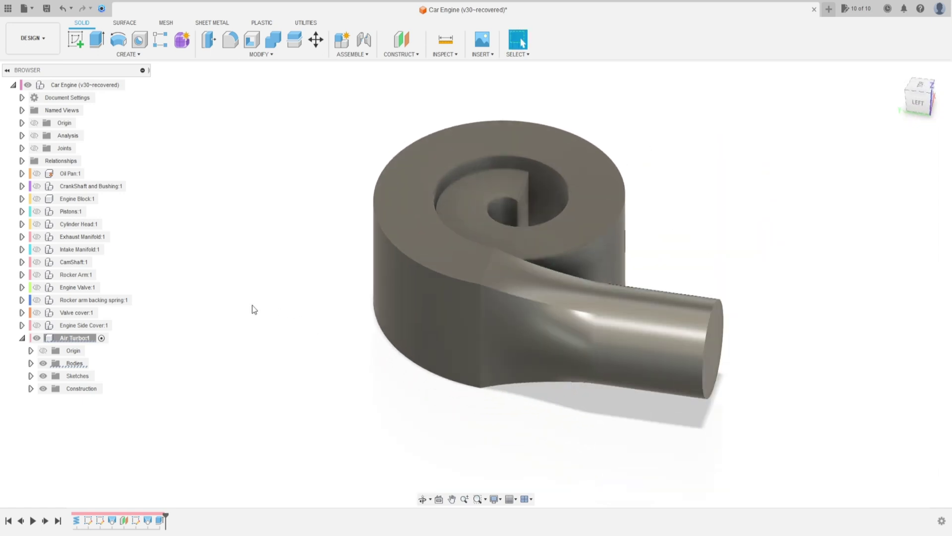
# - Fillet the outer and inner top spiral edges plus the underside spiral edges of the housing
pyautogui.press('f')
pyautogui.scroll(3, 446, 266)
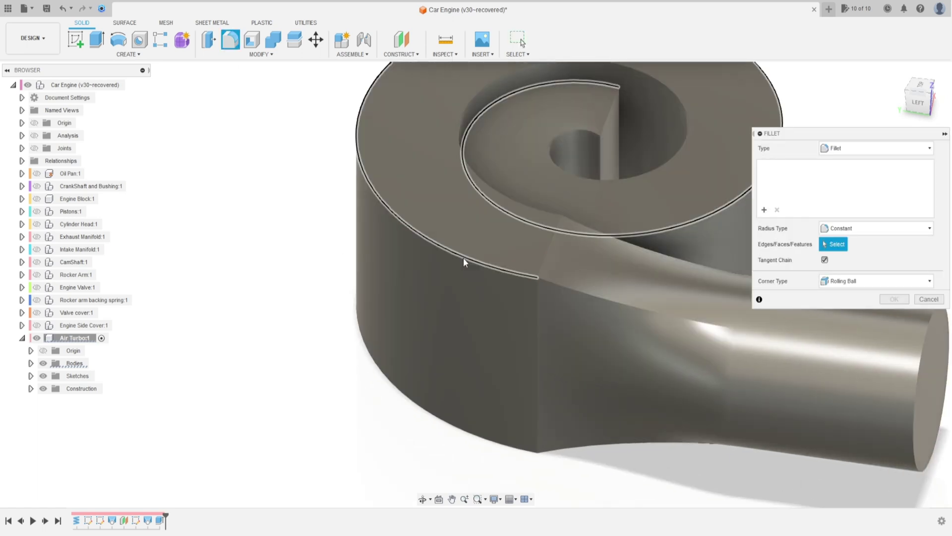
pyautogui.click(462, 255)
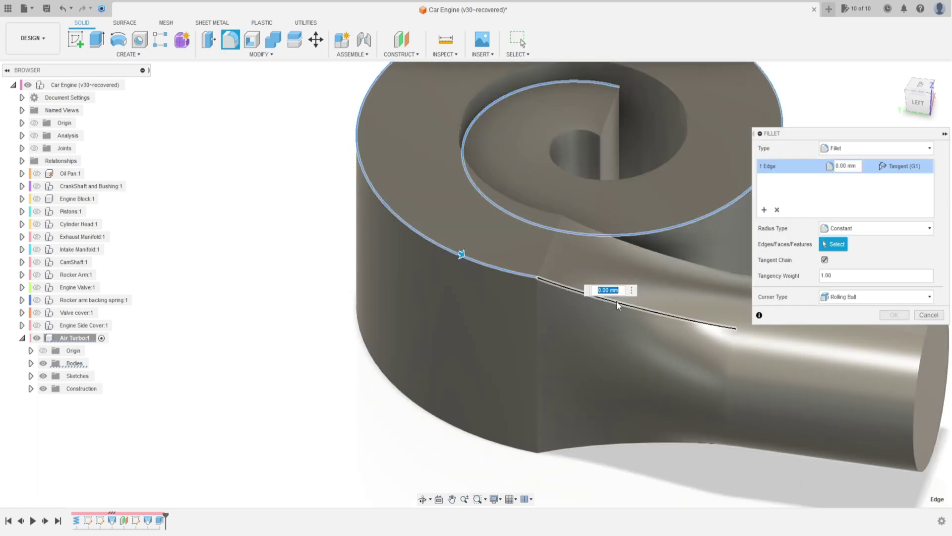
pyautogui.click(537, 210)
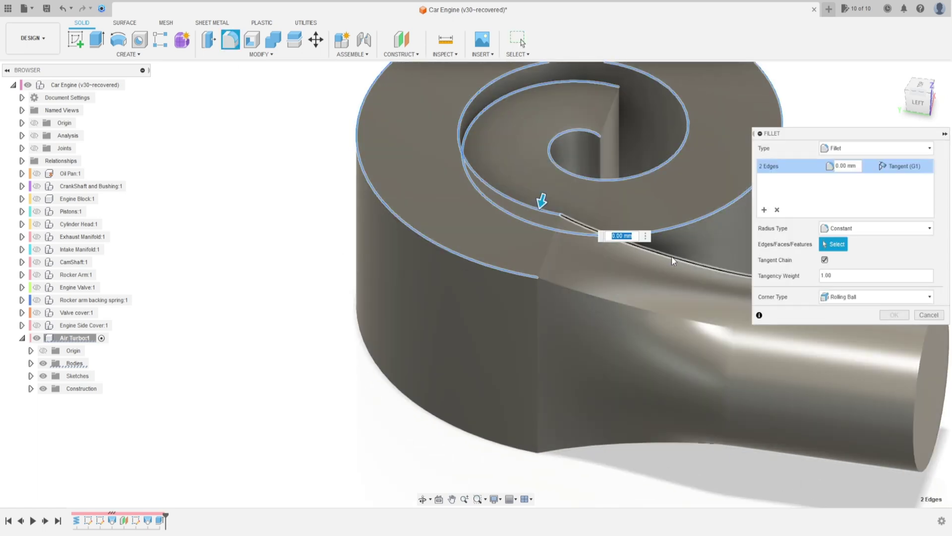
pyautogui.click(489, 445)
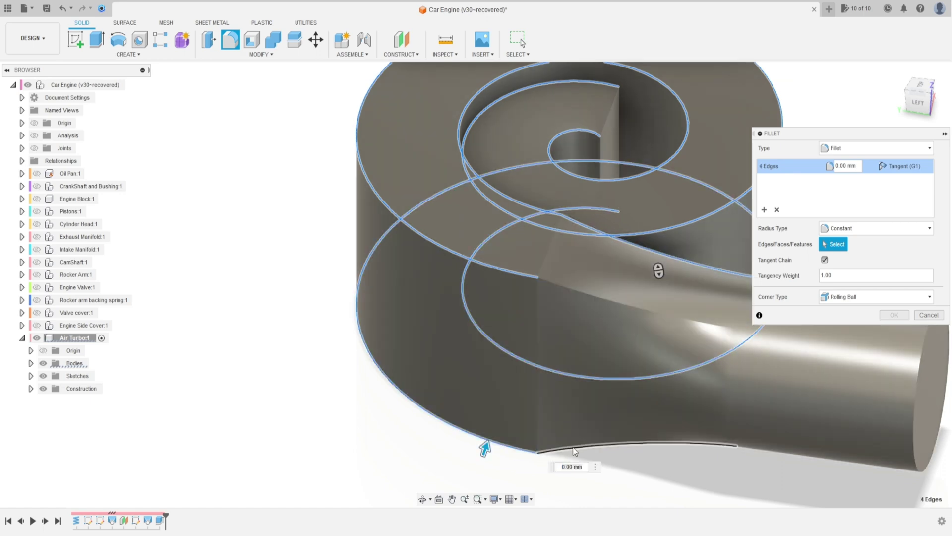
pyautogui.keyDown('shift'); pyautogui.moveTo(521, 416); pyautogui.dragTo(460, 356, button='middle'); pyautogui.keyUp('shift')
pyautogui.click(446, 347)
pyautogui.click(446, 347)
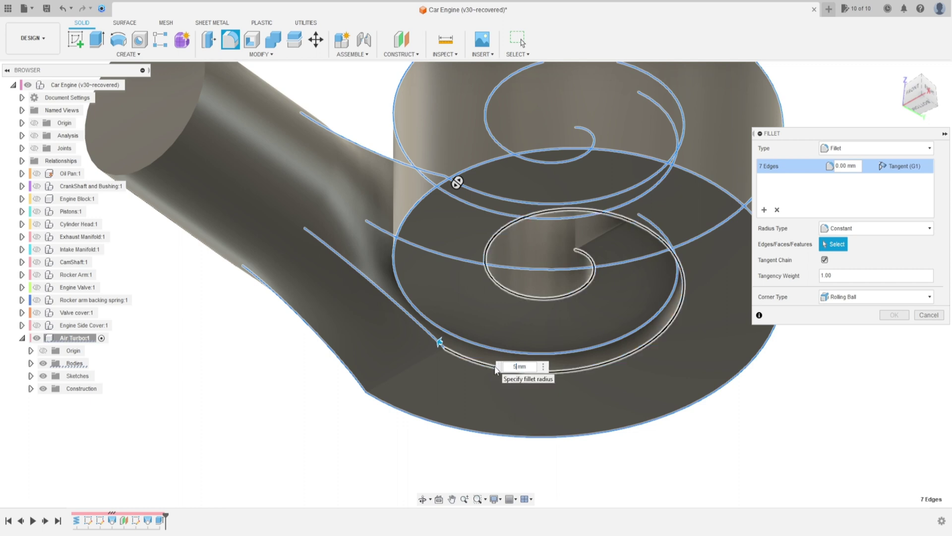
pyautogui.press('Return')
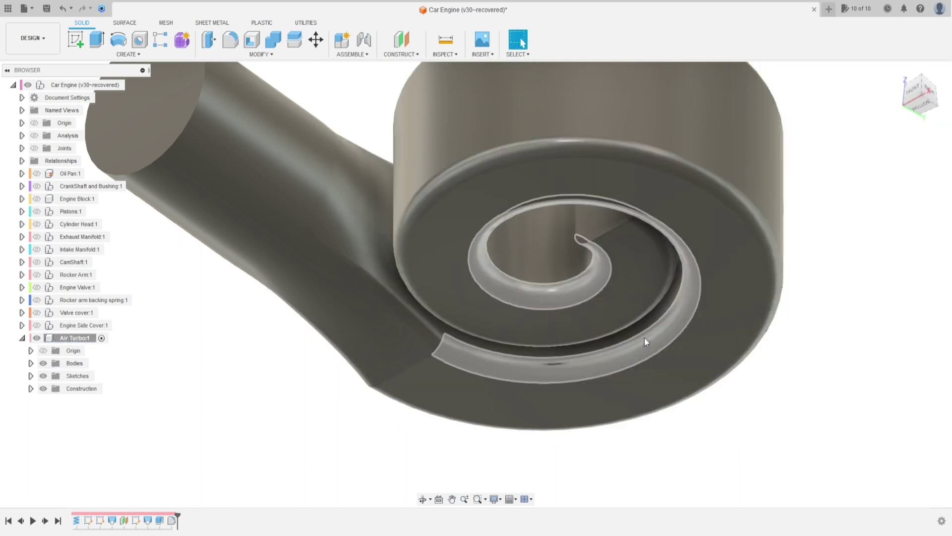
pyautogui.keyDown('shift'); pyautogui.moveTo(644, 337); pyautogui.dragTo(478, 352, button='middle'); pyautogui.keyUp('shift')
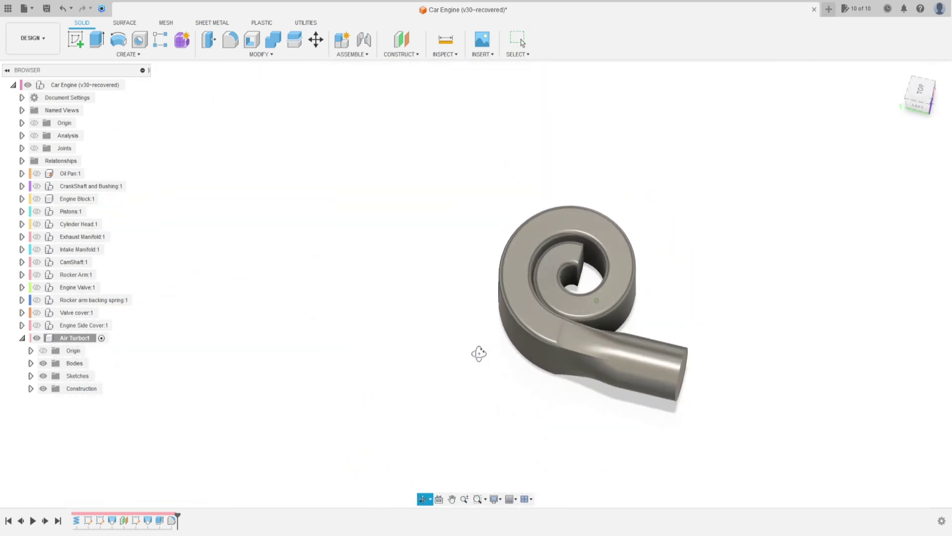
# - Revolve the central profile 360° around its vertical edge, joined to the housing
pyautogui.click(119, 39)
pyautogui.scroll(5, 539, 249)
pyautogui.keyDown('shift'); pyautogui.moveTo(639, 282); pyautogui.dragTo(592, 290, button='middle'); pyautogui.keyUp('shift')
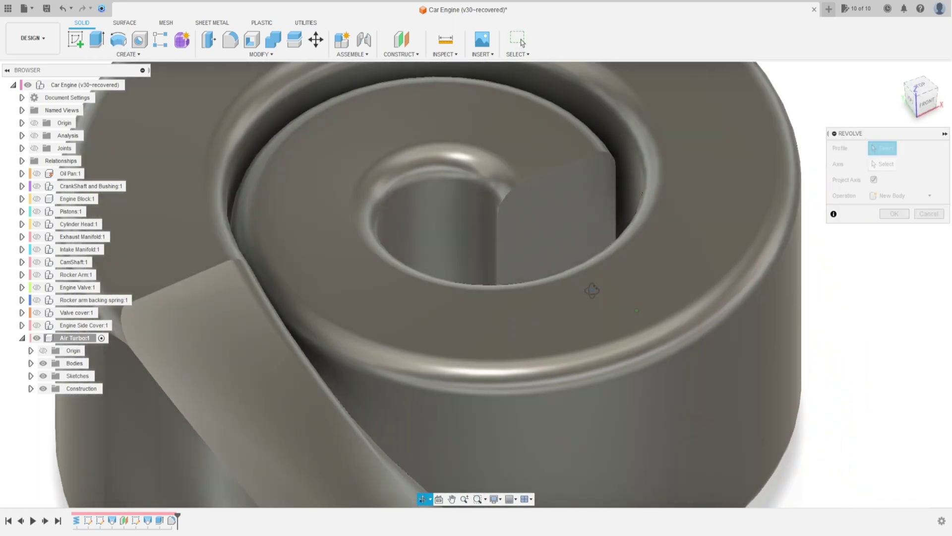
pyautogui.click(539, 229)
pyautogui.keyDown('shift'); pyautogui.moveTo(540, 229); pyautogui.dragTo(549, 250, button='middle'); pyautogui.keyUp('shift')
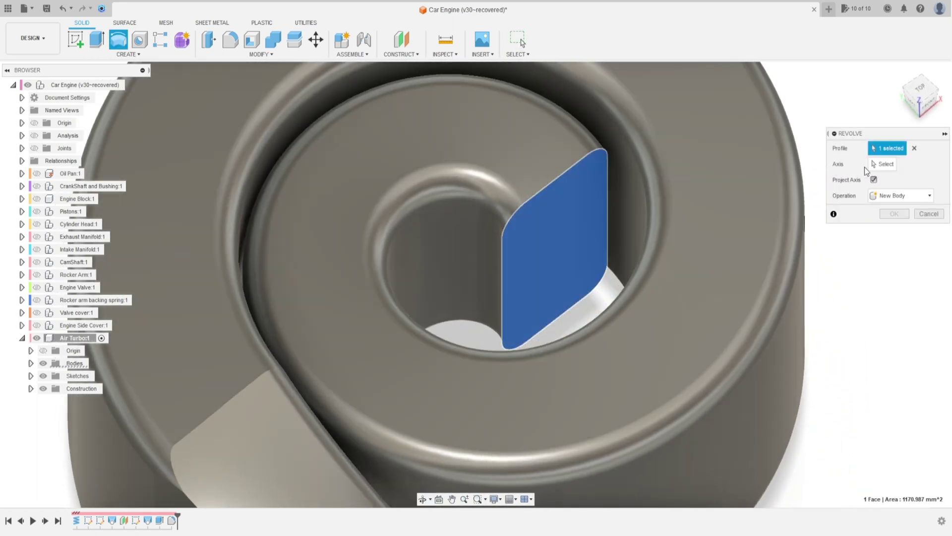
pyautogui.click(877, 164)
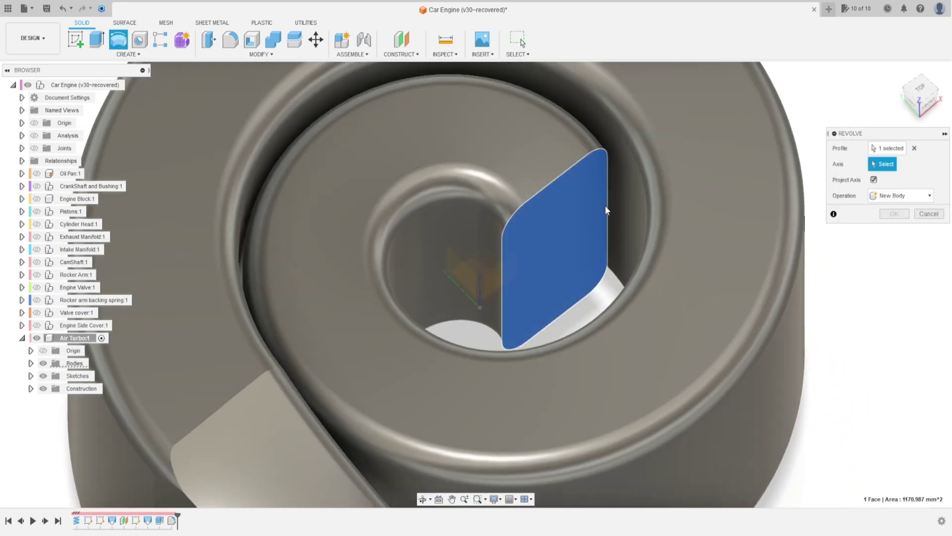
pyautogui.click(503, 286)
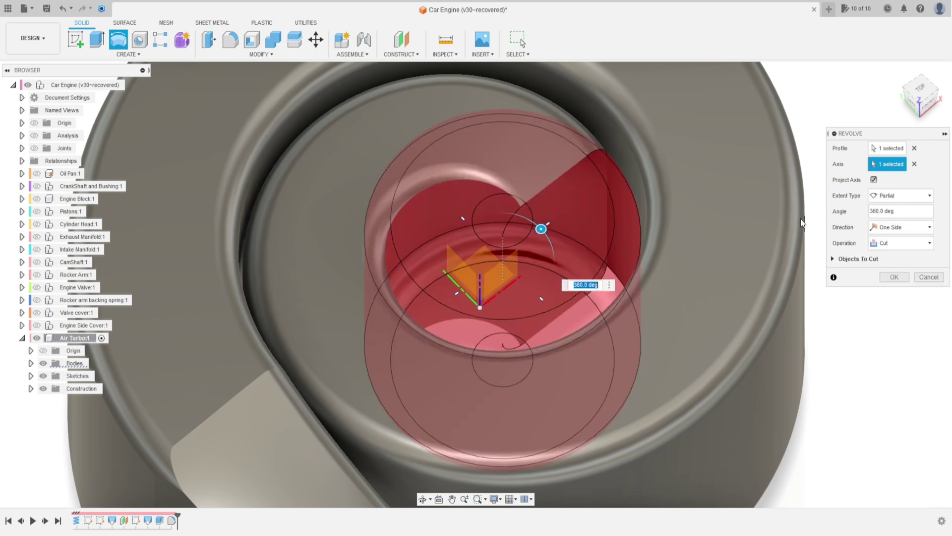
pyautogui.click(909, 250)
pyautogui.click(885, 259)
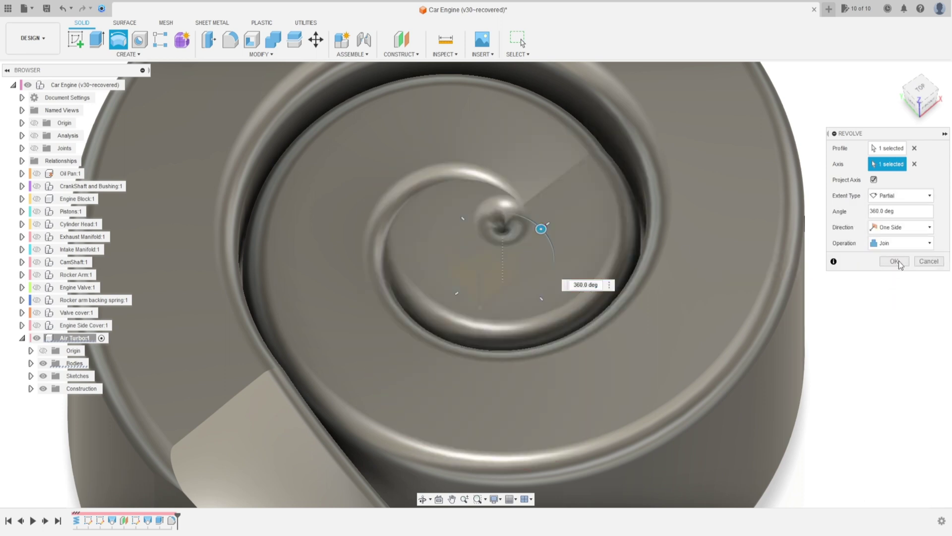
pyautogui.press('Return')
pyautogui.scroll(-5, 659, 377)
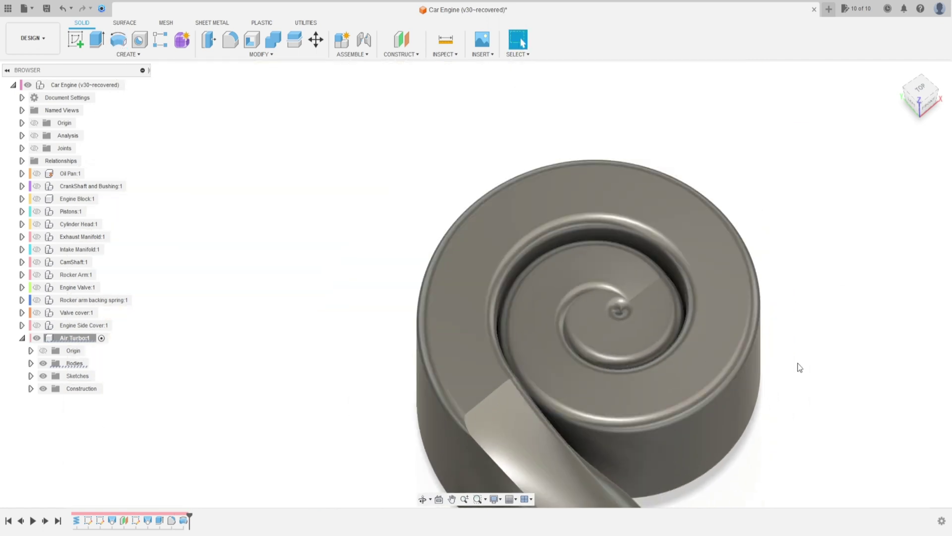
# - Turn the view toward the outlet tube and begin a new sketch
pyautogui.moveTo(784, 436)
pyautogui.keyDown('shift'); pyautogui.mouseDown(button='middle')
pyautogui.moveTo(612, 427)
pyautogui.moveTo(708, 438)
pyautogui.moveTo(496, 437)
pyautogui.mouseUp(button='middle'); pyautogui.keyUp('shift')
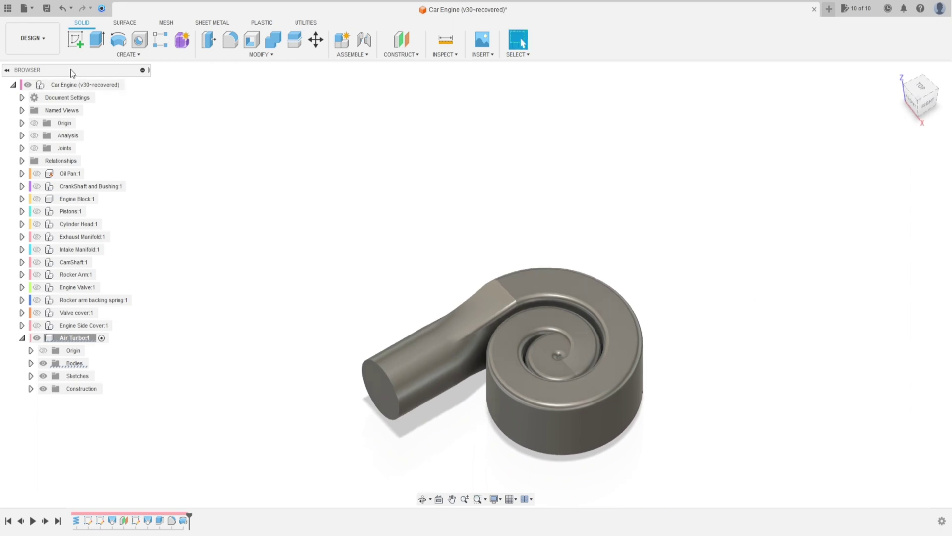
pyautogui.click(76, 40)
pyautogui.scroll(5, 554, 366)
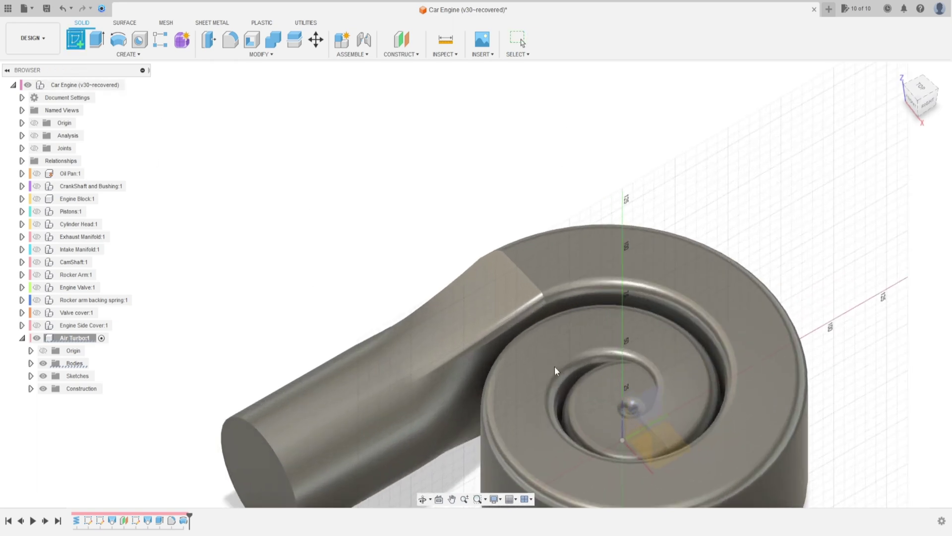
# - On the inner spiral face, sketch a 23 mm circle at the turbo centre and a 20 mm circle below it
pyautogui.click(594, 404)
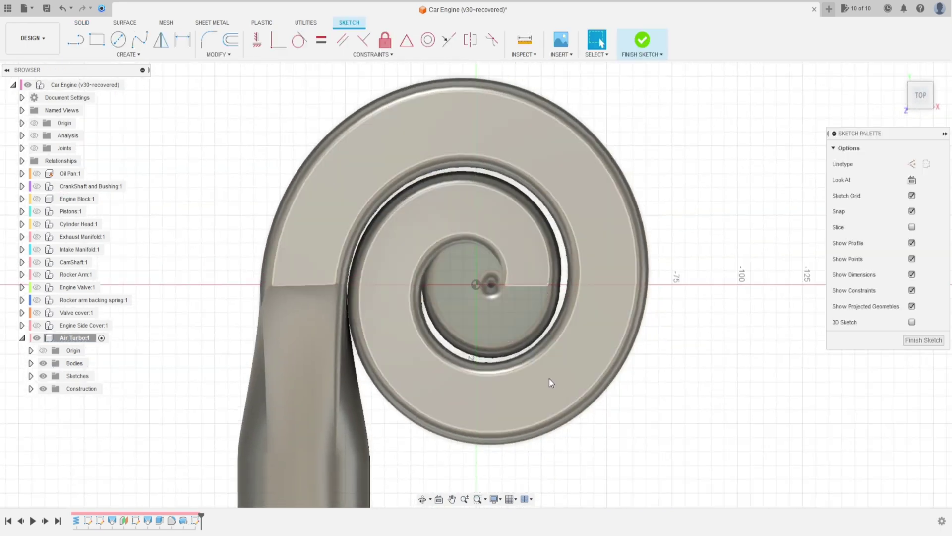
pyautogui.scroll(8, 496, 315)
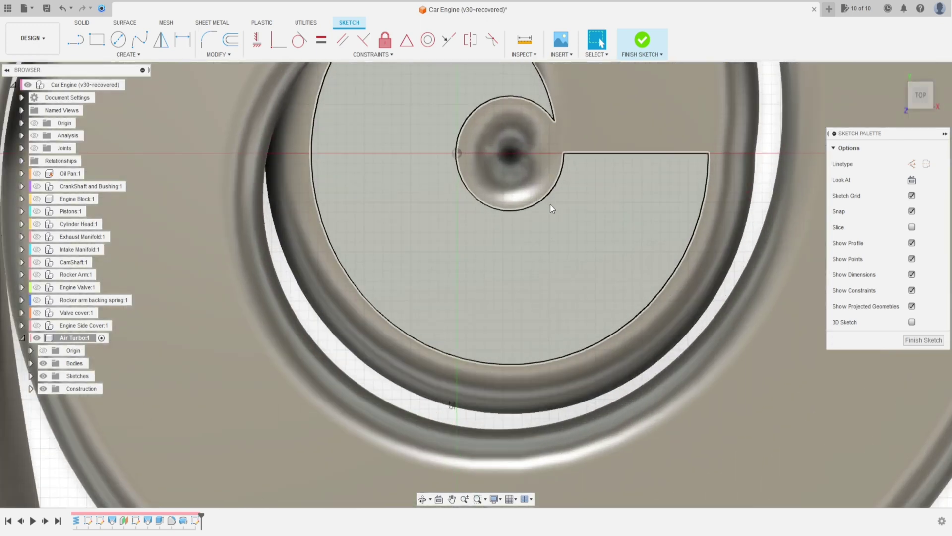
pyautogui.moveTo(549, 204); pyautogui.dragTo(531, 320, button='middle')
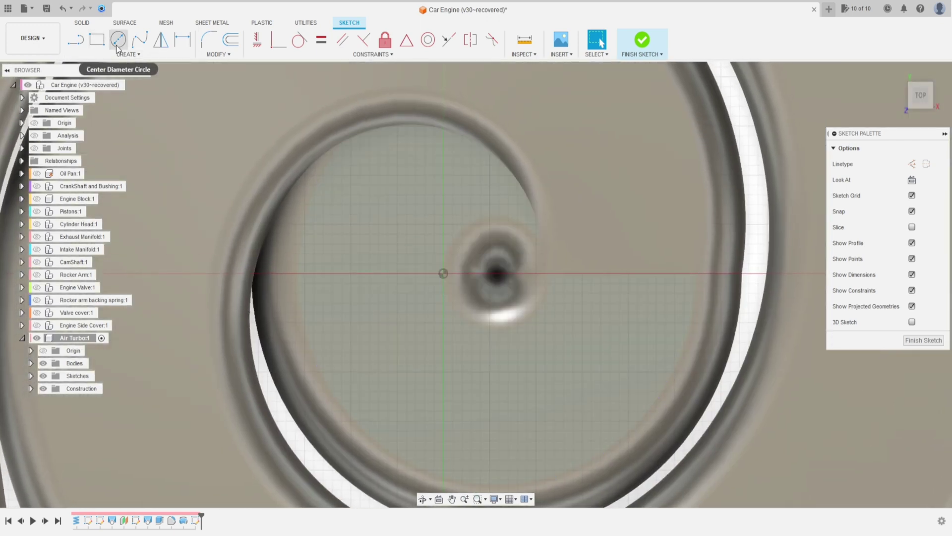
pyautogui.click(118, 45)
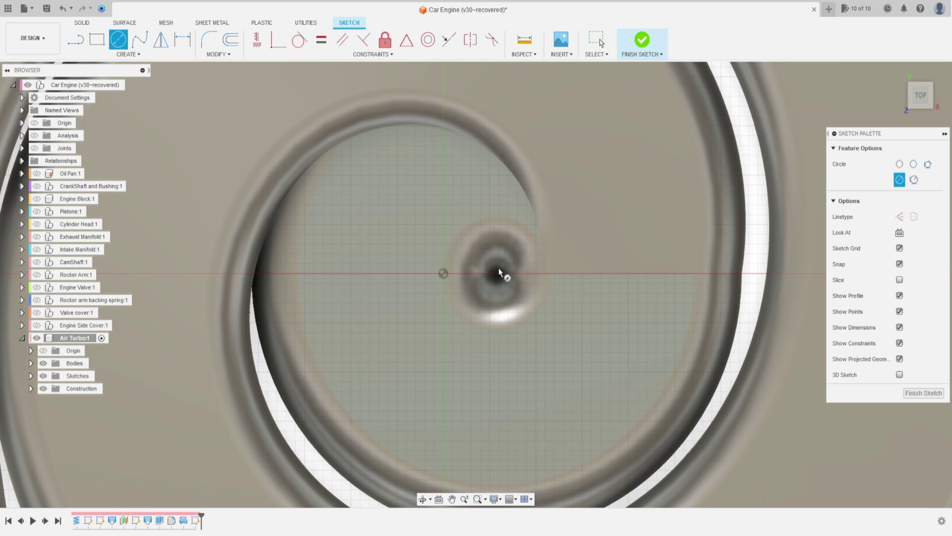
pyautogui.click(496, 273)
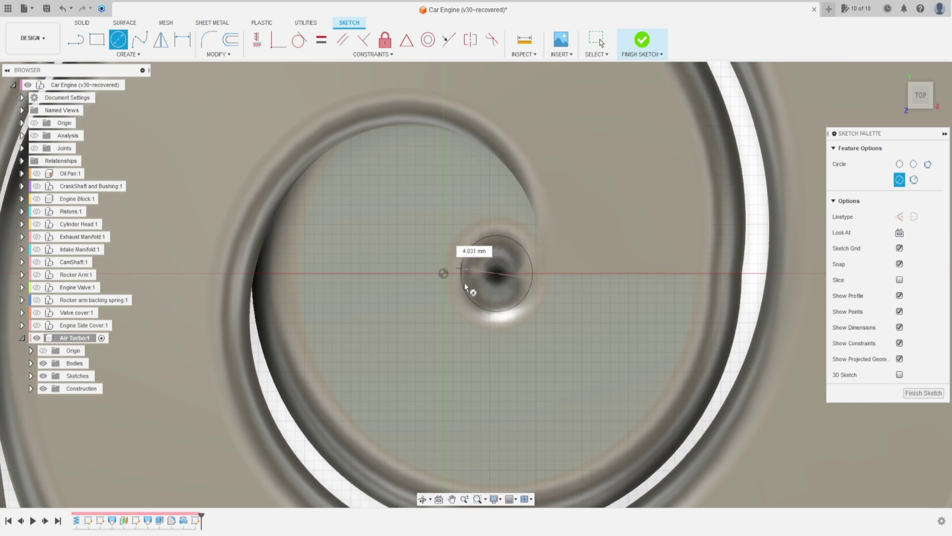
pyautogui.write('2')
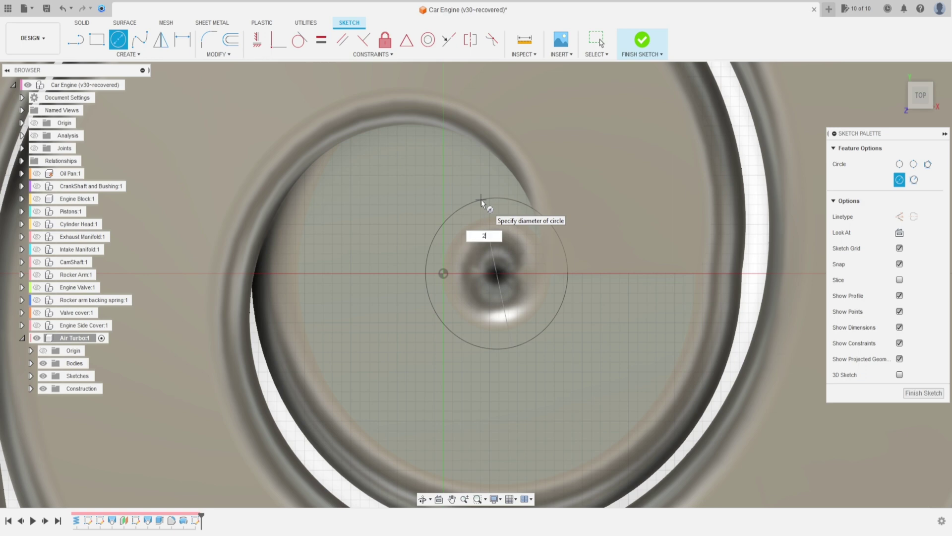
pyautogui.write('3')
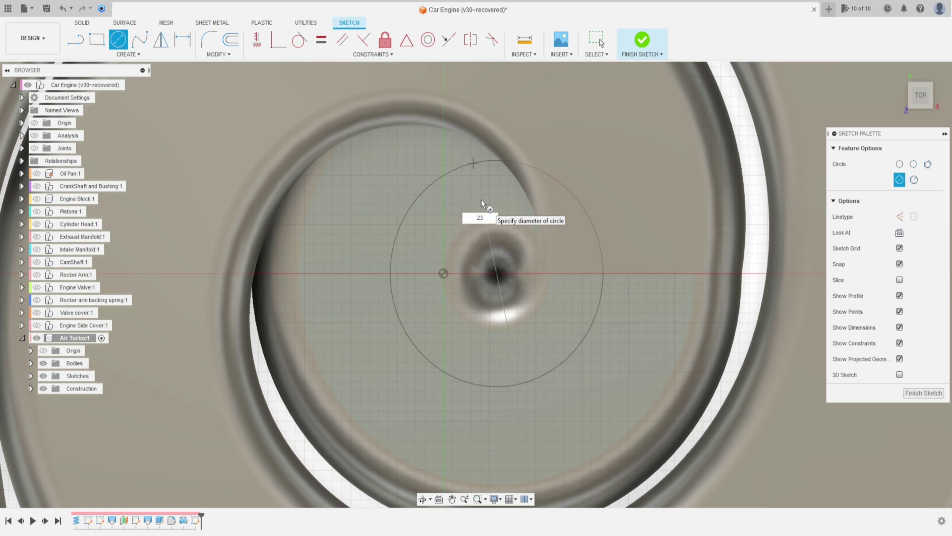
pyautogui.press('Return')
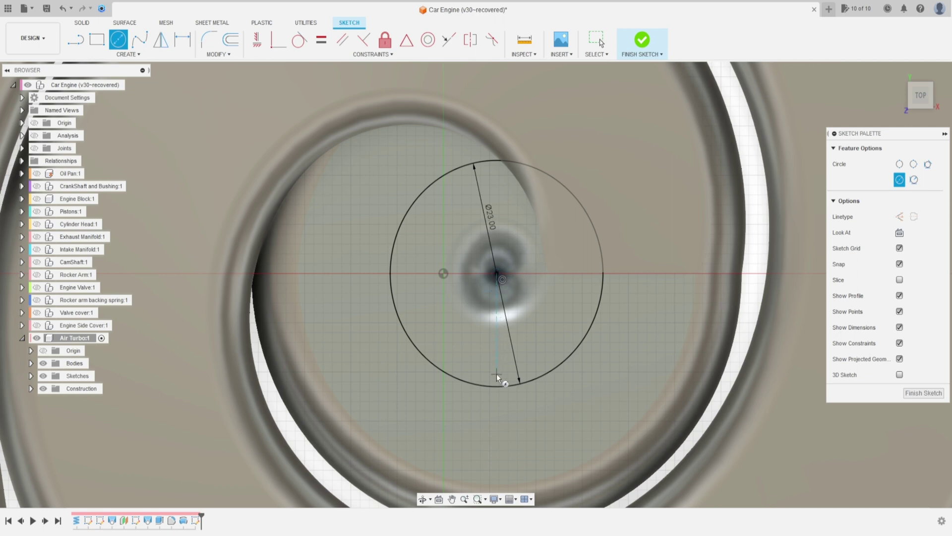
pyautogui.click(496, 375)
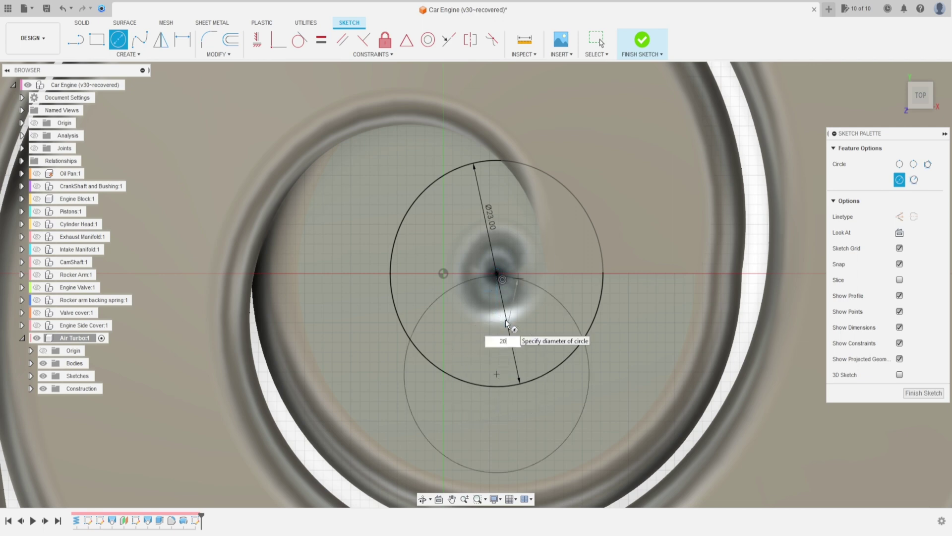
pyautogui.press('Return')
pyautogui.press('Escape')
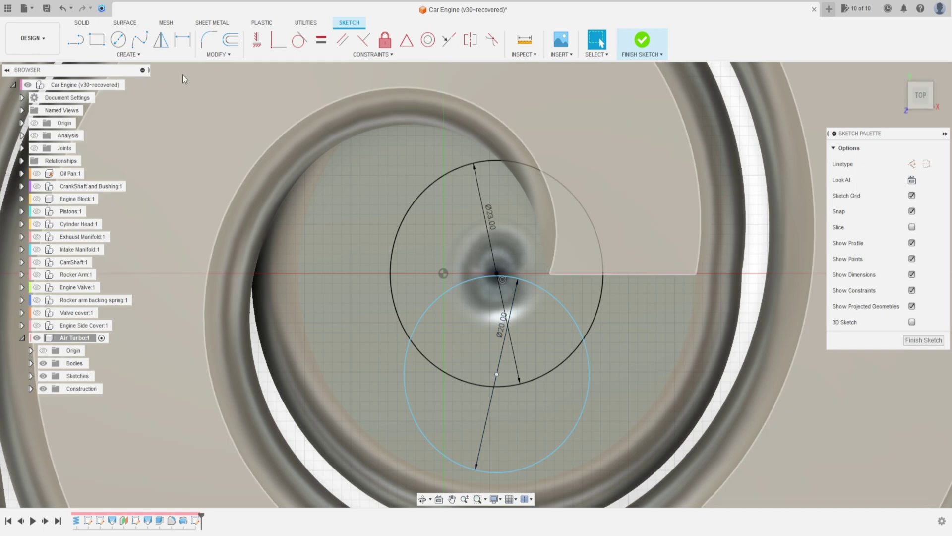
# - Dimension the circle centres 10 mm apart, constrain them vertical, and finish the sketch
pyautogui.click(183, 42)
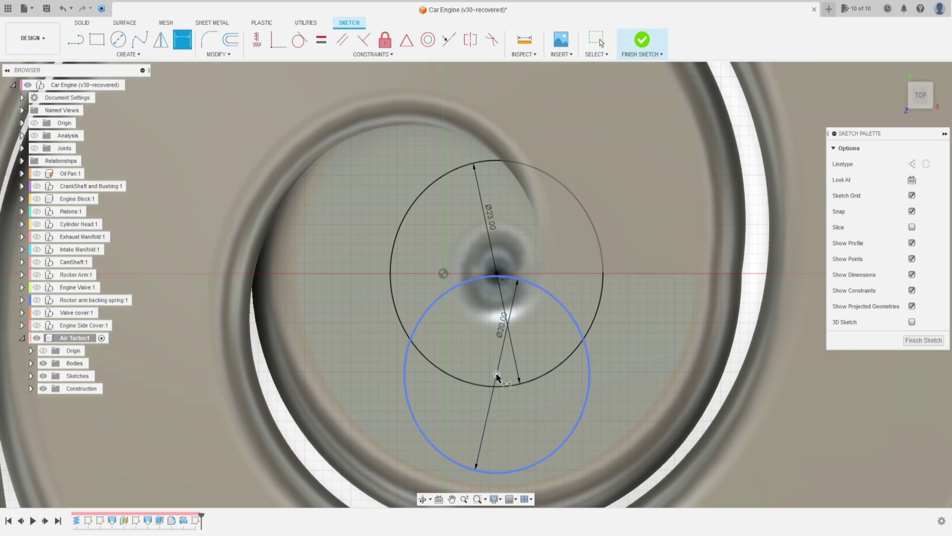
pyautogui.click(496, 373)
pyautogui.click(496, 273)
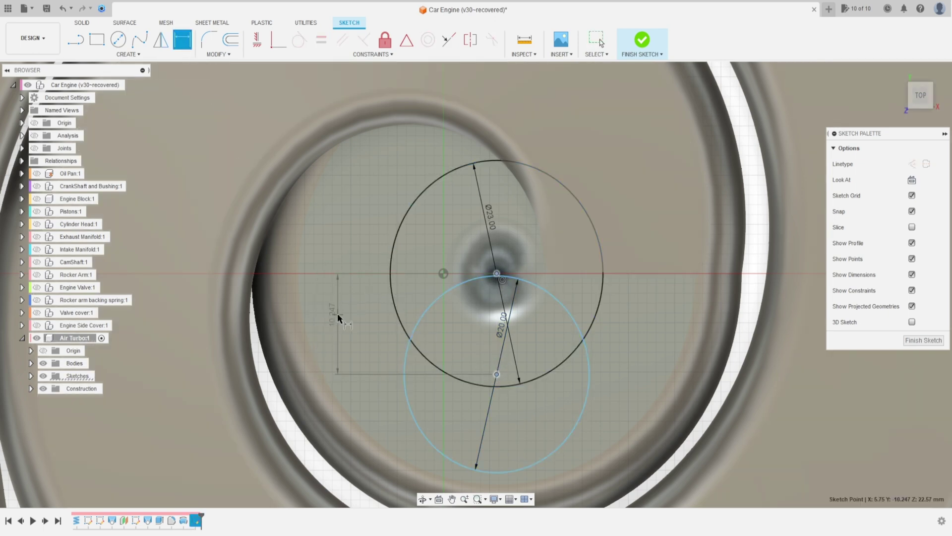
pyautogui.click(341, 317)
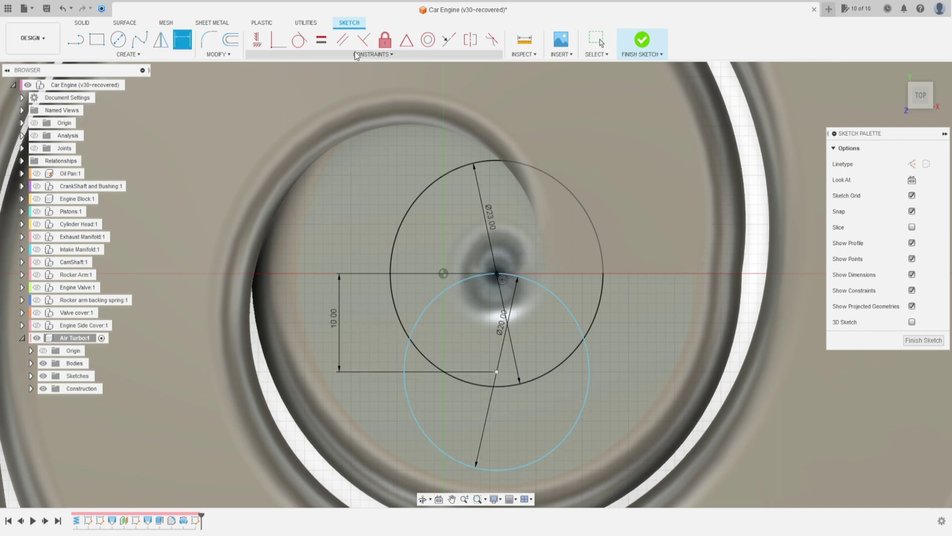
pyautogui.click(257, 44)
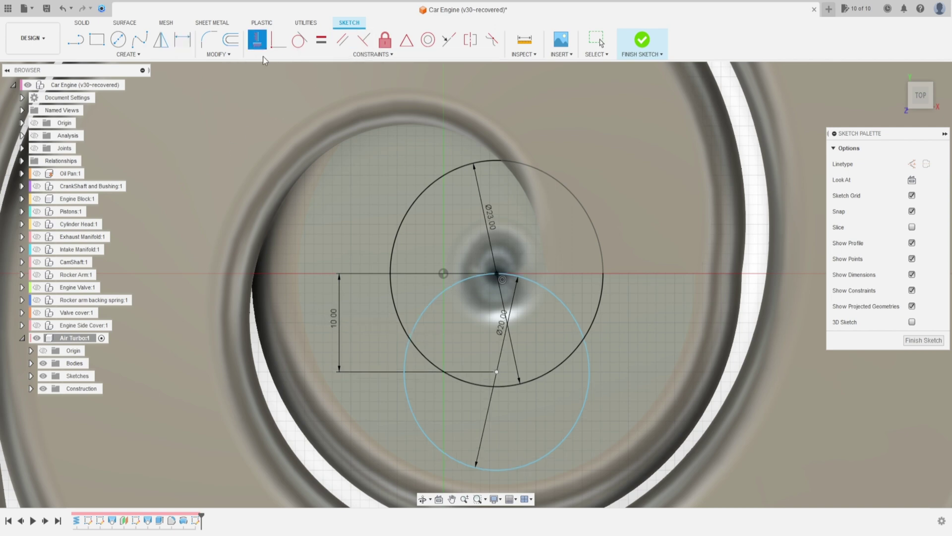
pyautogui.click(496, 372)
pyautogui.click(497, 274)
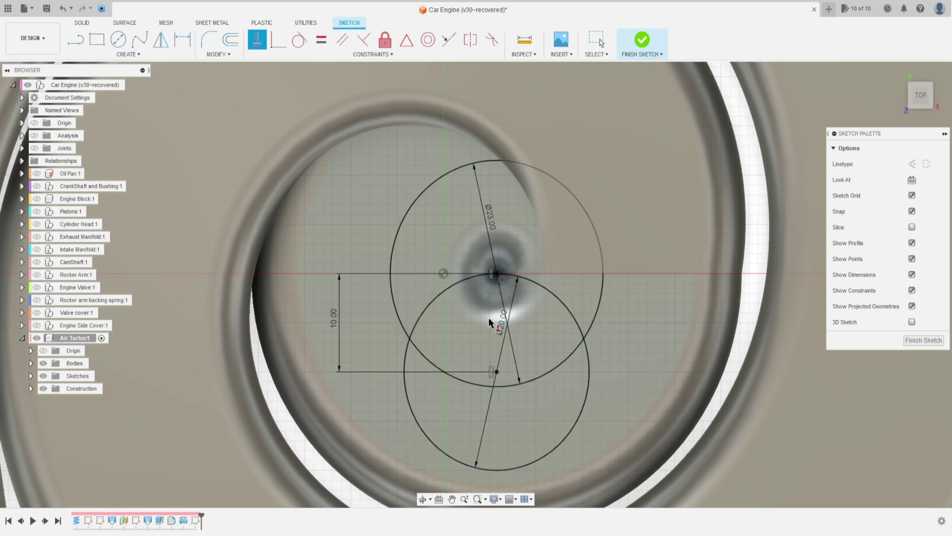
pyautogui.scroll(-3, 504, 382)
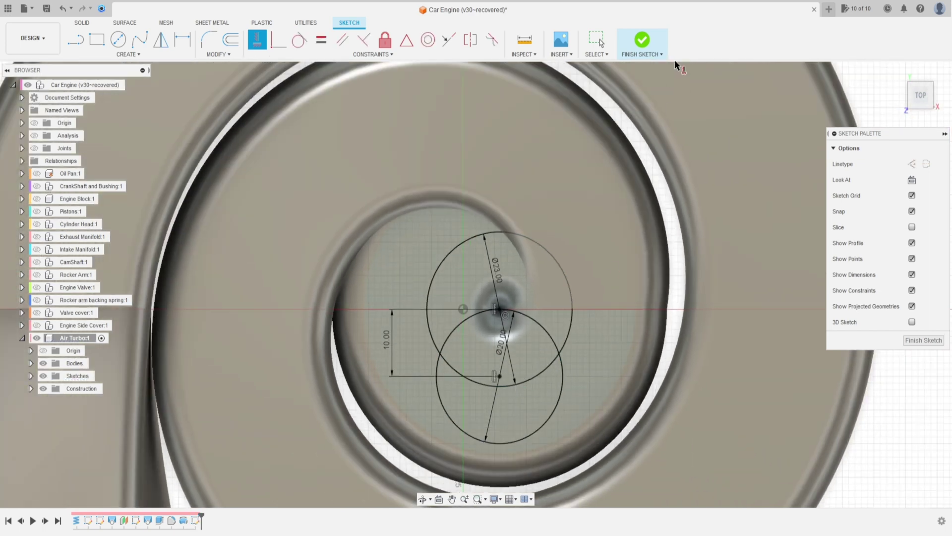
pyautogui.click(642, 42)
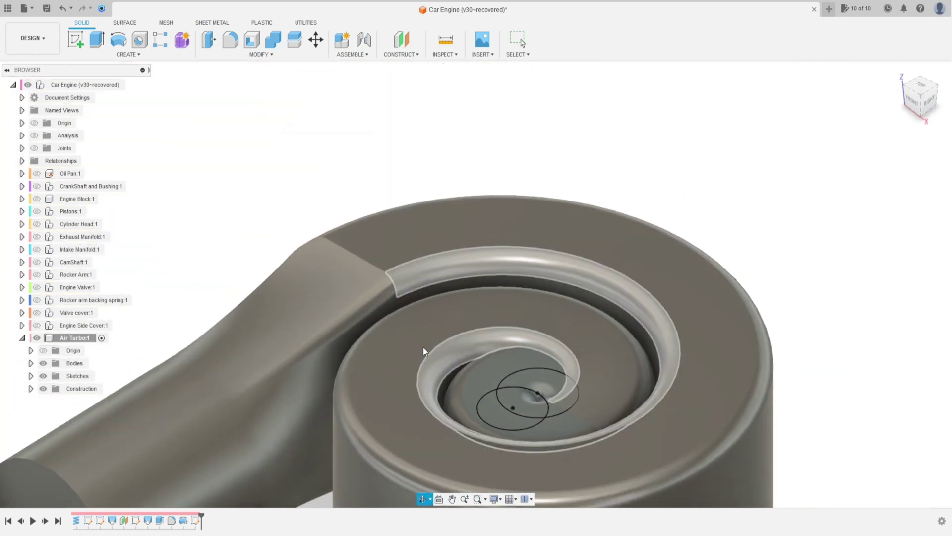
# - Extrude the four circle-sketch profiles, dragging them down into the housing
pyautogui.click(97, 41)
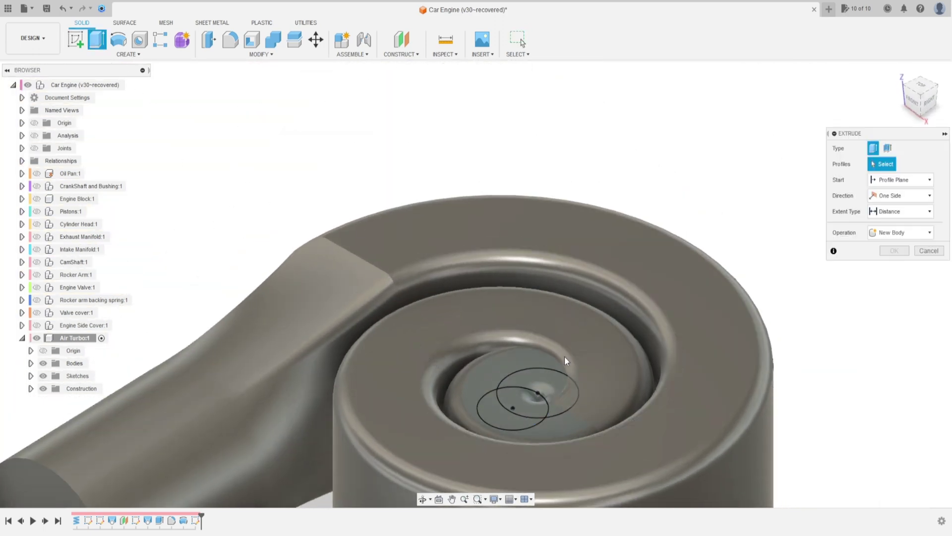
pyautogui.click(532, 371)
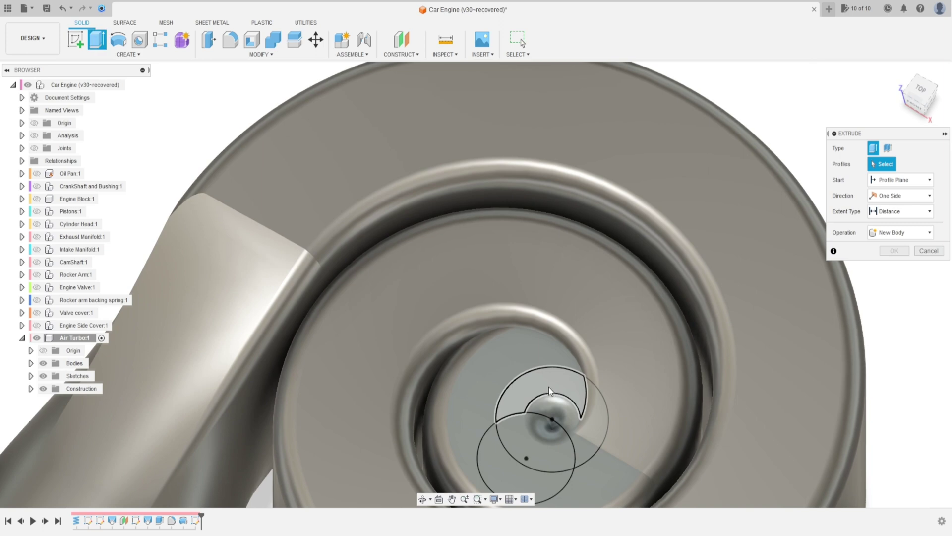
pyautogui.click(548, 388)
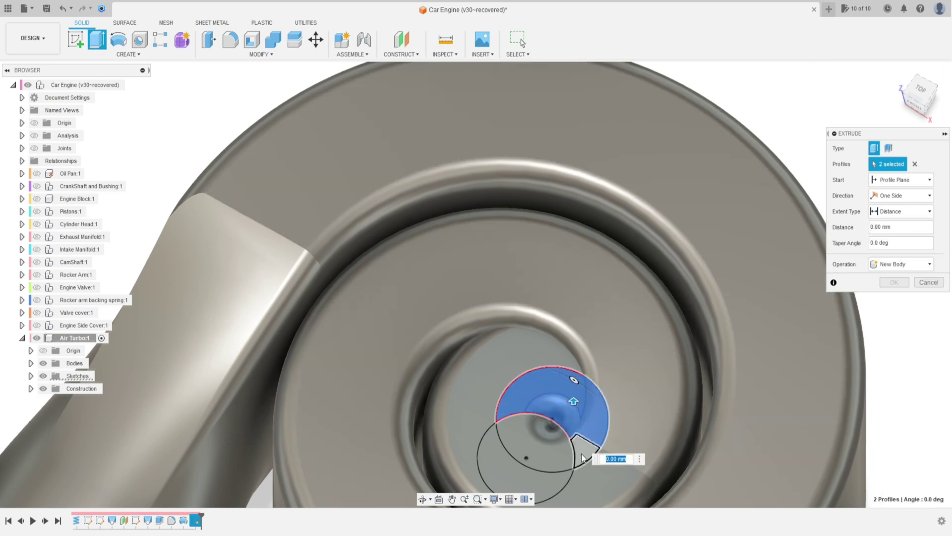
pyautogui.click(544, 454)
pyautogui.click(562, 442)
pyautogui.scroll(-2, 558, 443)
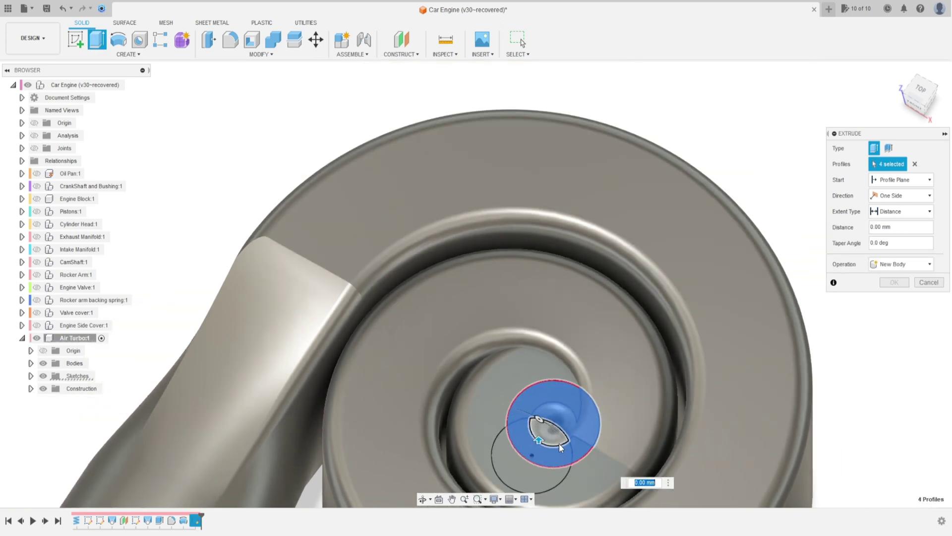
pyautogui.keyDown('shift'); pyautogui.moveTo(559, 442); pyautogui.dragTo(599, 395, button='middle'); pyautogui.keyUp('shift')
pyautogui.keyDown('shift'); pyautogui.moveTo(585, 460); pyautogui.dragTo(534, 328, button='middle'); pyautogui.keyUp('shift')
pyautogui.moveTo(534, 328); pyautogui.dragTo(533, 449)
# - Set the extrusion to Join with extent To Object on the grey sector face, then clear the profiles
pyautogui.click(900, 264)
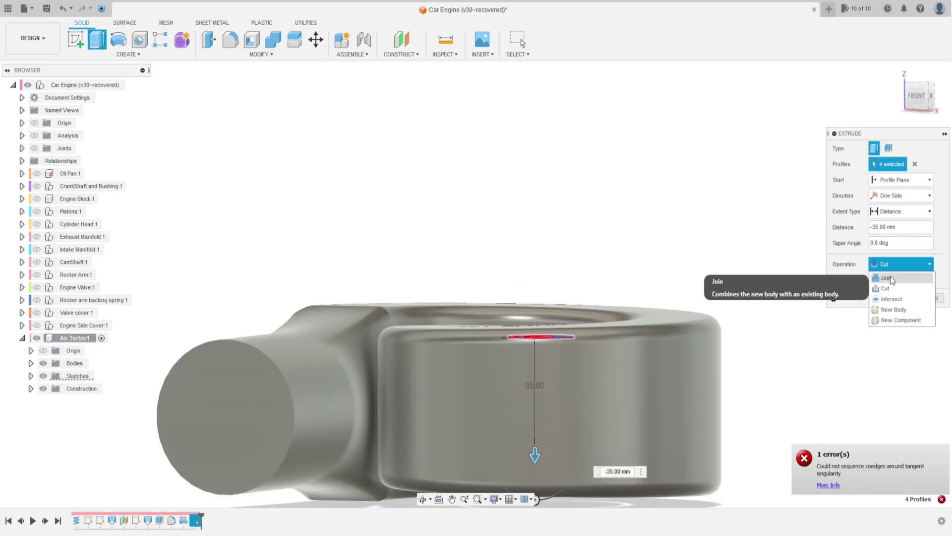
pyautogui.click(891, 276)
pyautogui.keyDown('shift'); pyautogui.moveTo(637, 447); pyautogui.dragTo(620, 343, button='middle'); pyautogui.keyUp('shift')
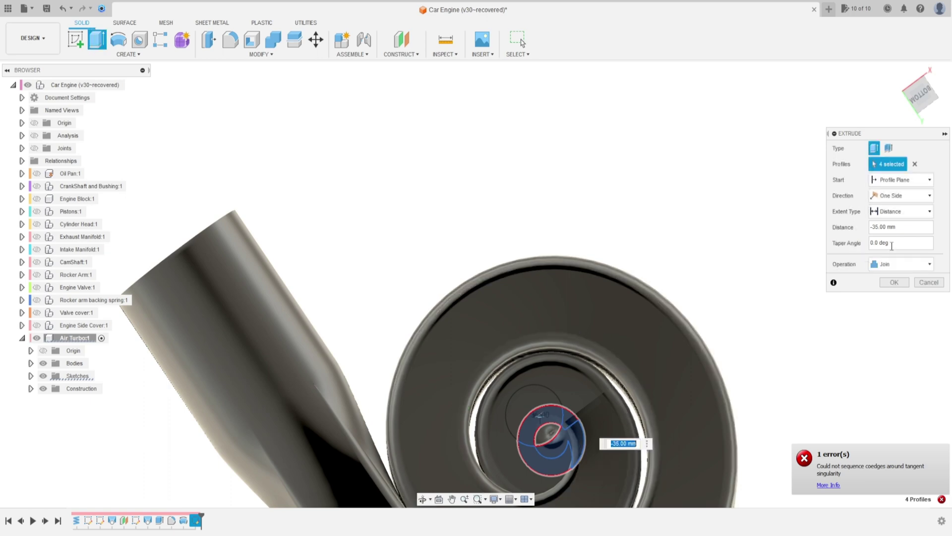
pyautogui.click(921, 212)
pyautogui.click(901, 233)
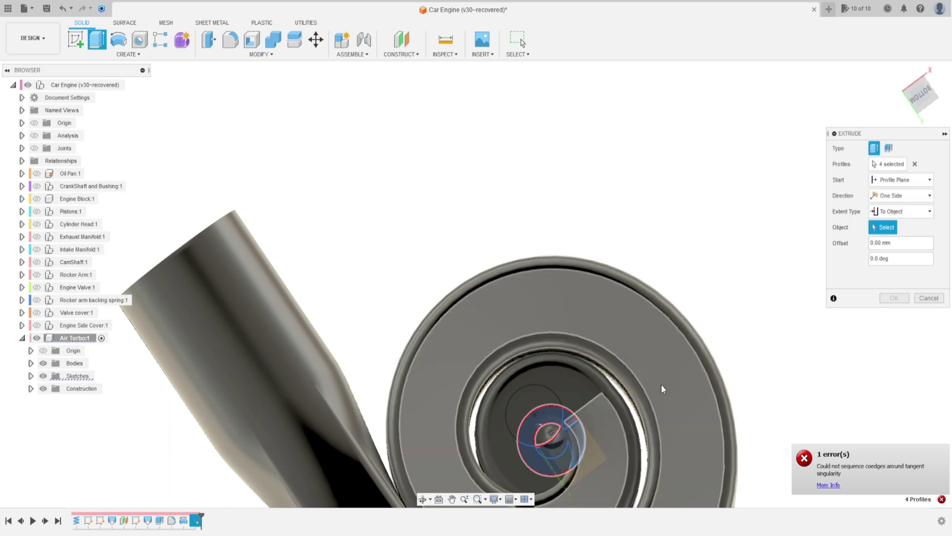
pyautogui.scroll(3, 569, 390)
pyautogui.click(558, 388)
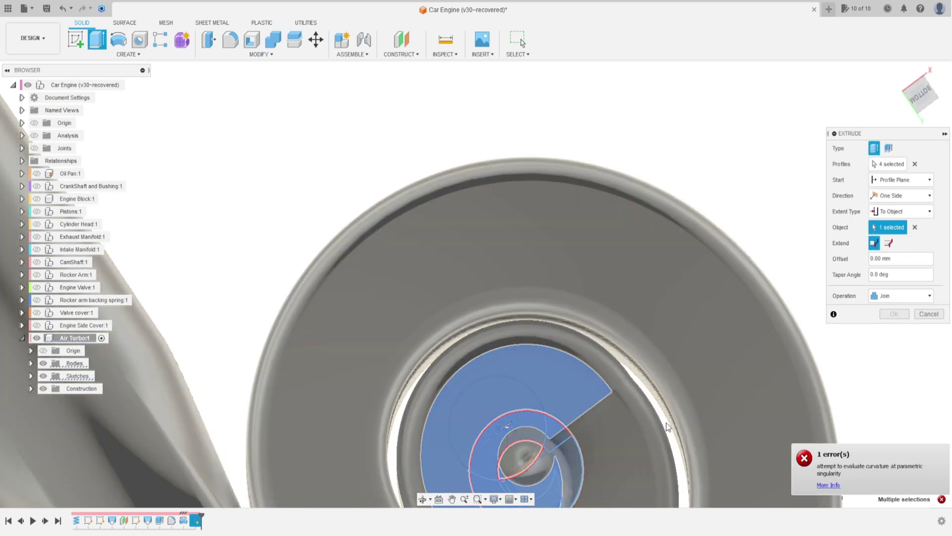
pyautogui.scroll(-5, 608, 426)
pyautogui.keyDown('shift'); pyautogui.moveTo(623, 302); pyautogui.dragTo(691, 255, button='middle'); pyautogui.keyUp('shift')
pyautogui.scroll(-2, 620, 336)
pyautogui.scroll(5, 609, 334)
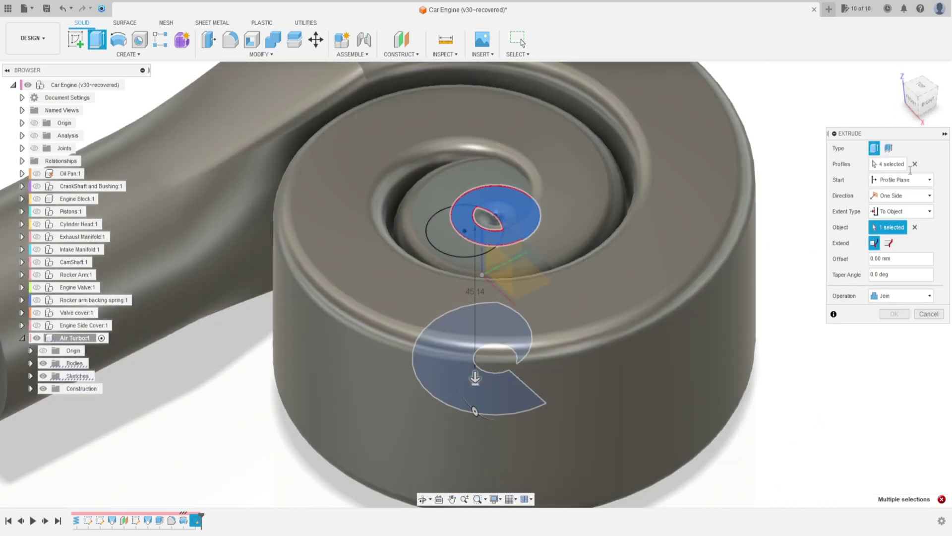
pyautogui.click(915, 163)
# - Hide the turbo bodies and select the five spiral sketch regions for the extrusion
pyautogui.click(43, 363)
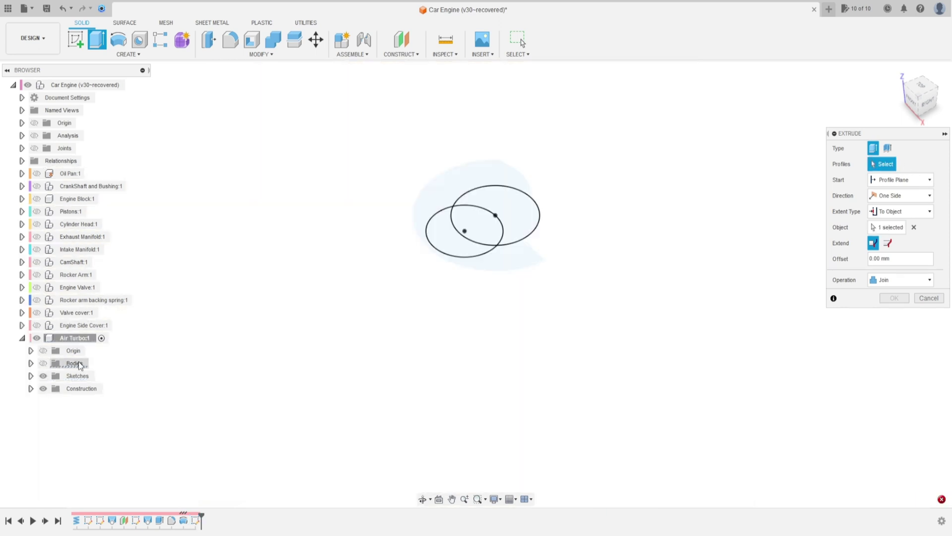
pyautogui.scroll(3, 524, 207)
pyautogui.click(519, 204)
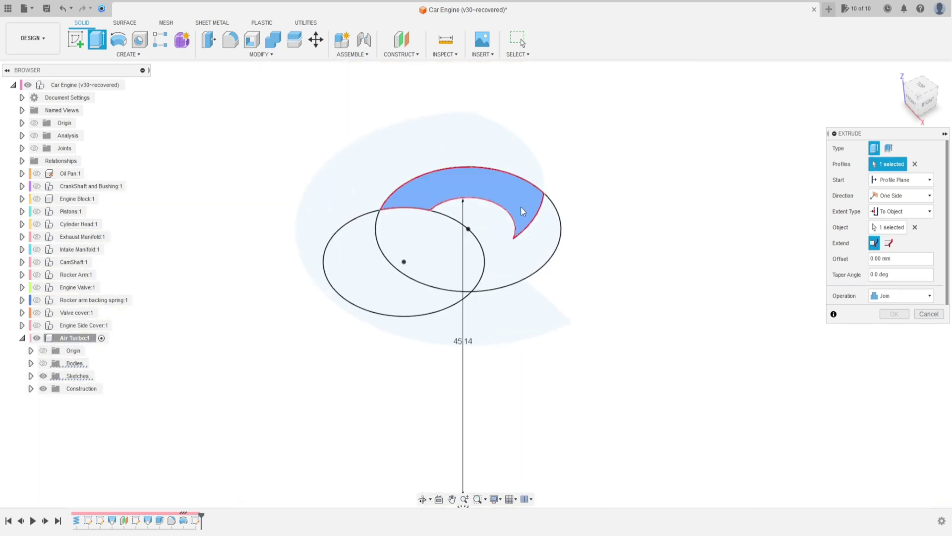
pyautogui.click(529, 251)
pyautogui.click(499, 270)
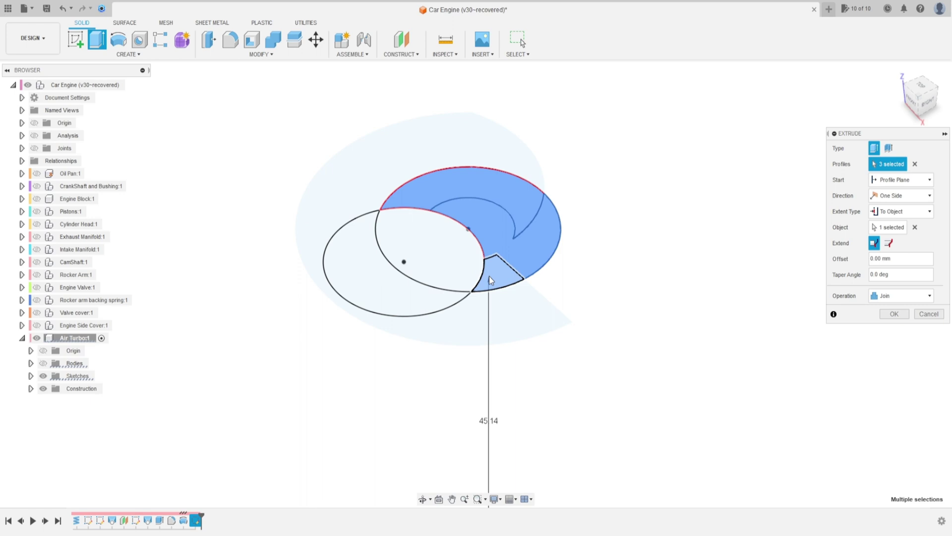
pyautogui.click(444, 261)
pyautogui.click(451, 240)
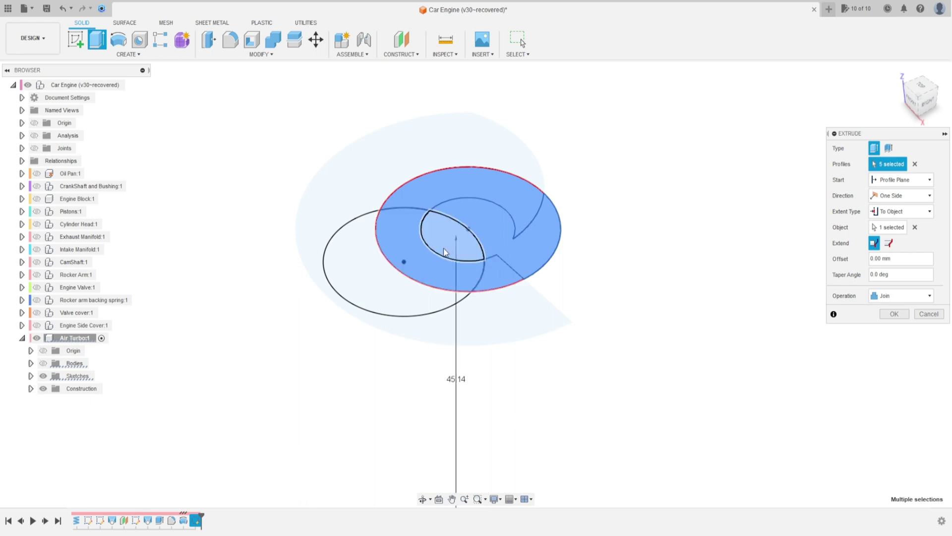
pyautogui.scroll(-5, 548, 342)
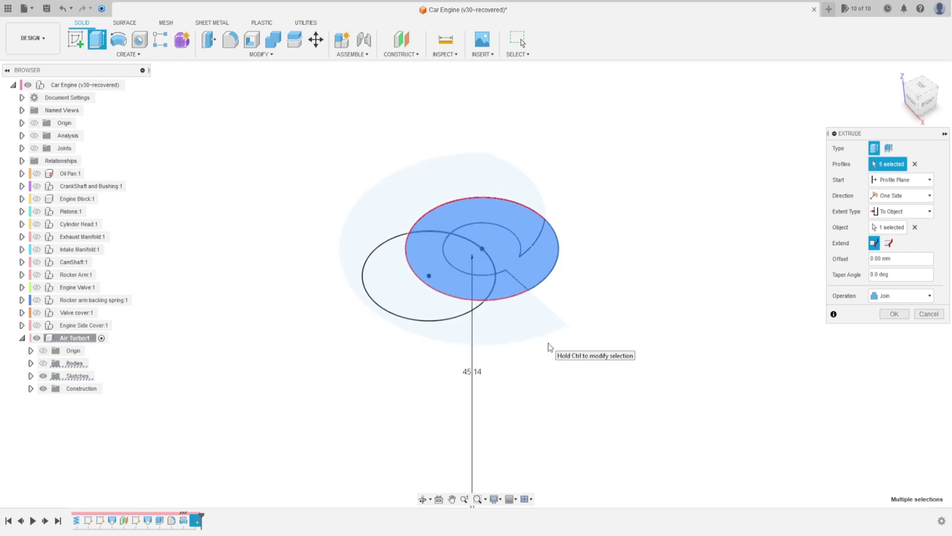
pyautogui.keyDown('shift'); pyautogui.moveTo(585, 315); pyautogui.dragTo(580, 293, button='middle'); pyautogui.keyUp('shift')
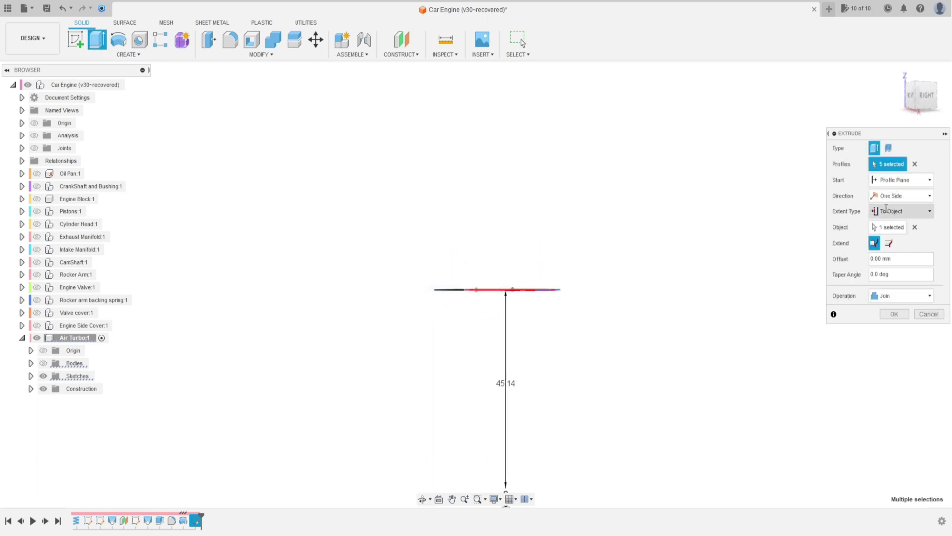
# - Show the Air Turbo bodies again and re-pick the housing face as the extrusion's target
pyautogui.click(44, 363)
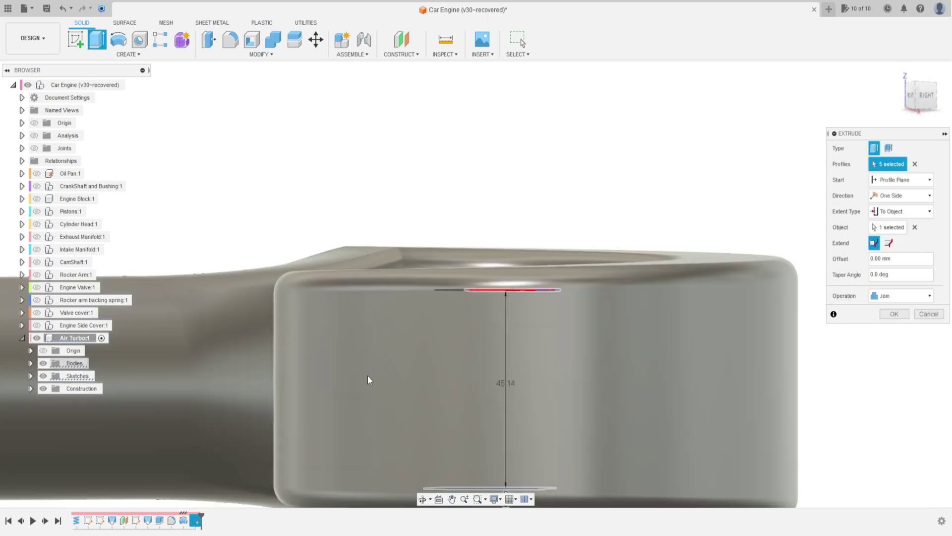
pyautogui.scroll(-3, 482, 451)
pyautogui.keyDown('shift'); pyautogui.moveTo(480, 465); pyautogui.dragTo(496, 406, button='middle'); pyautogui.keyUp('shift')
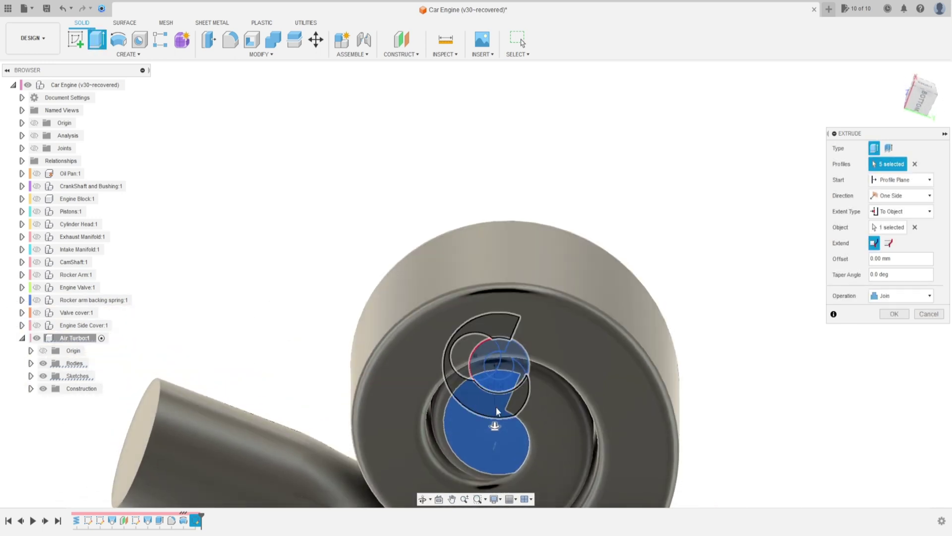
pyautogui.click(915, 227)
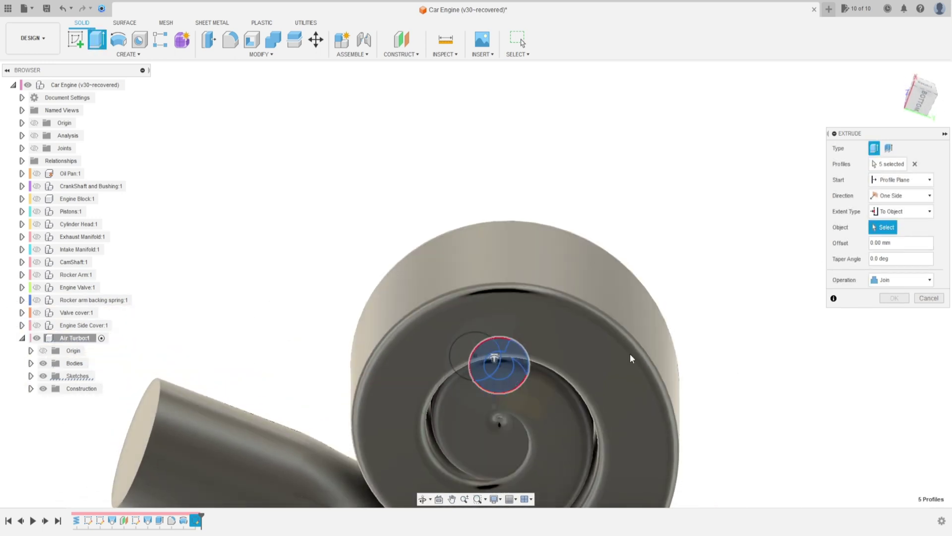
pyautogui.click(490, 459)
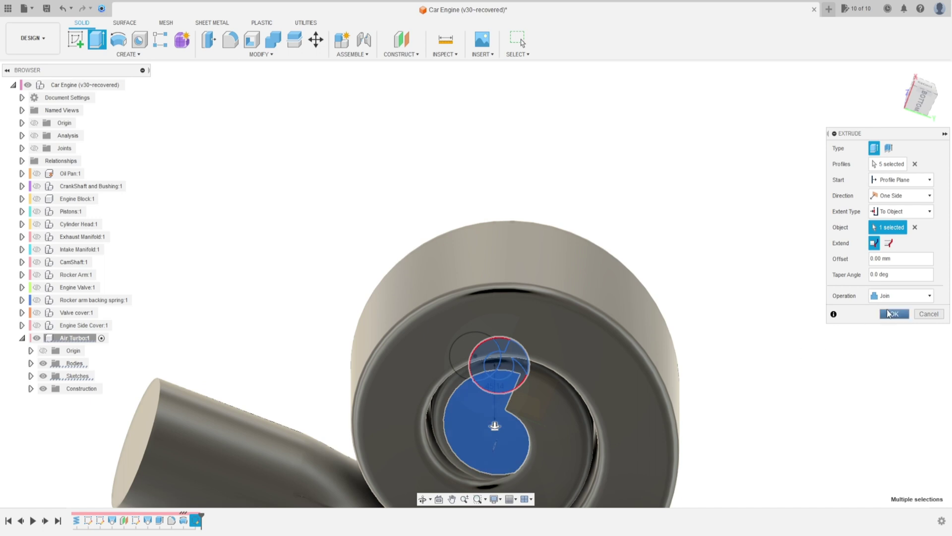
# - Commit the five-region spiral extrusion and make Sketch5's circles visible
pyautogui.press('Return')
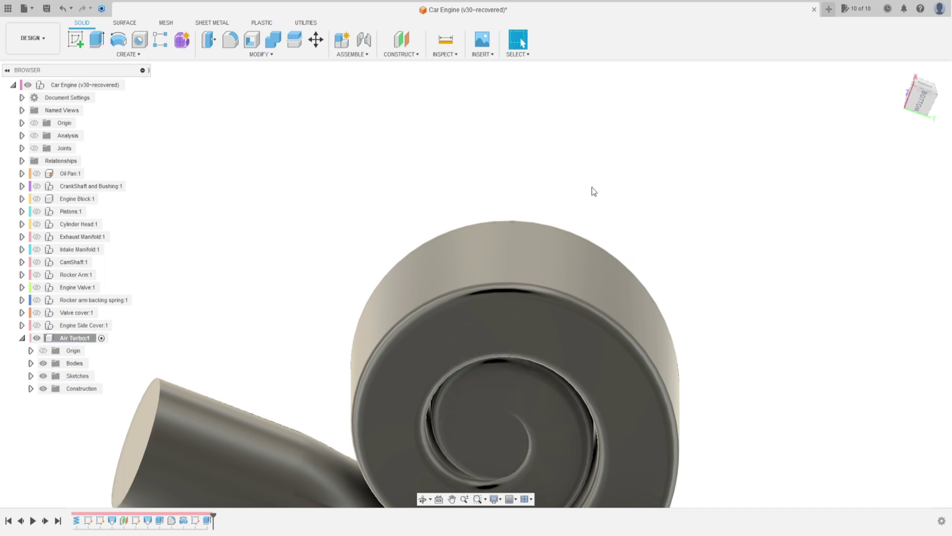
pyautogui.keyDown('shift'); pyautogui.moveTo(606, 191); pyautogui.dragTo(645, 317, button='middle'); pyautogui.keyUp('shift')
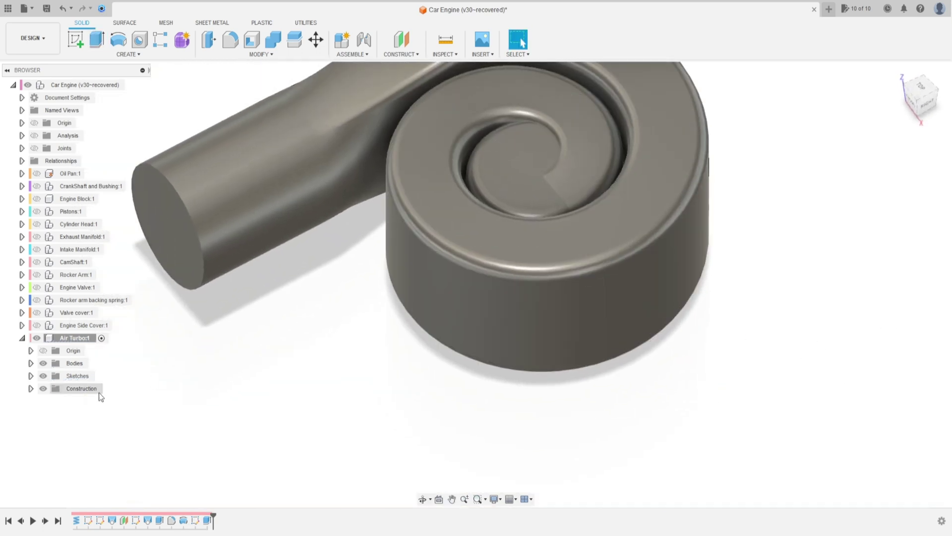
pyautogui.click(31, 376)
pyautogui.click(52, 427)
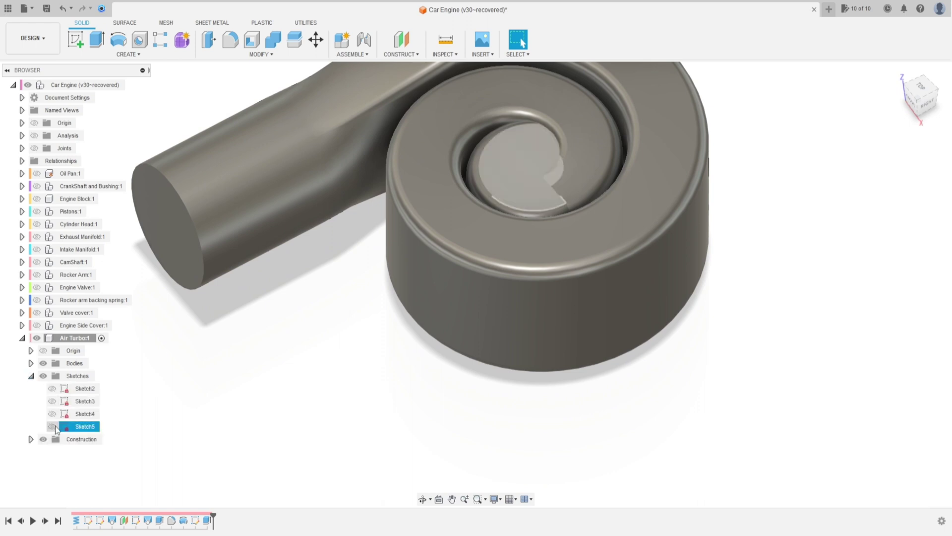
pyautogui.keyDown('shift'); pyautogui.moveTo(308, 396); pyautogui.dragTo(434, 461, button='middle'); pyautogui.keyUp('shift')
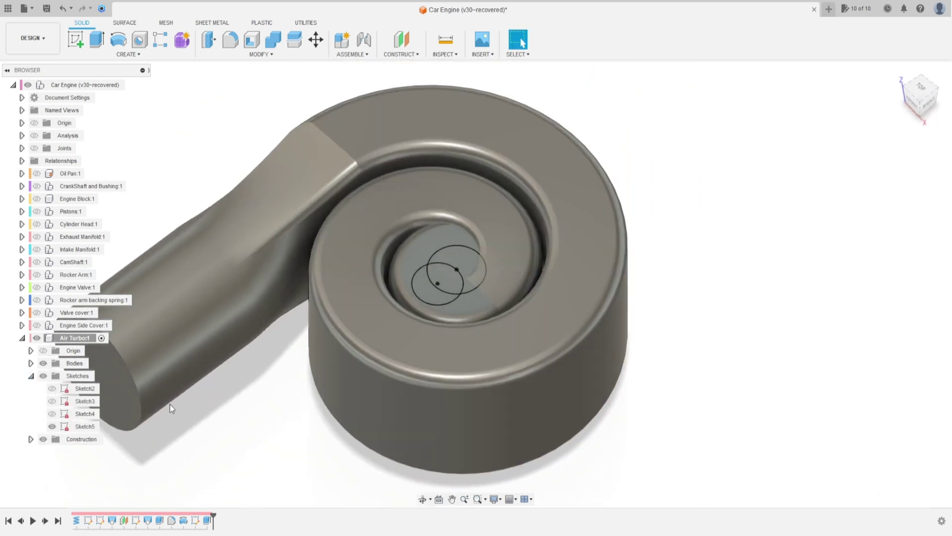
pyautogui.scroll(2, 149, 297)
# - Extrude three Sketch5 circle regions 20 mm as a joined boss, then hide Sketch5
pyautogui.click(97, 39)
pyautogui.scroll(3, 485, 344)
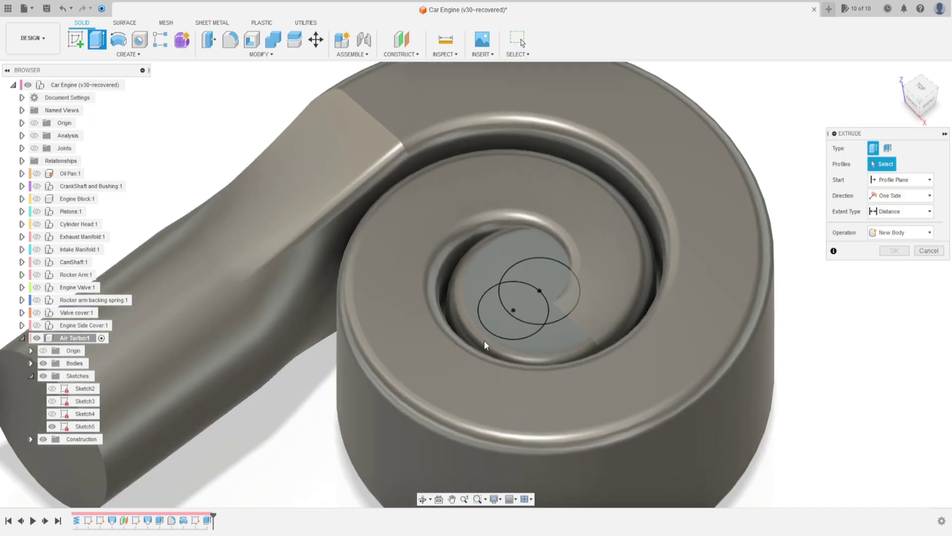
pyautogui.scroll(2, 485, 340)
pyautogui.click(521, 321)
pyautogui.click(543, 290)
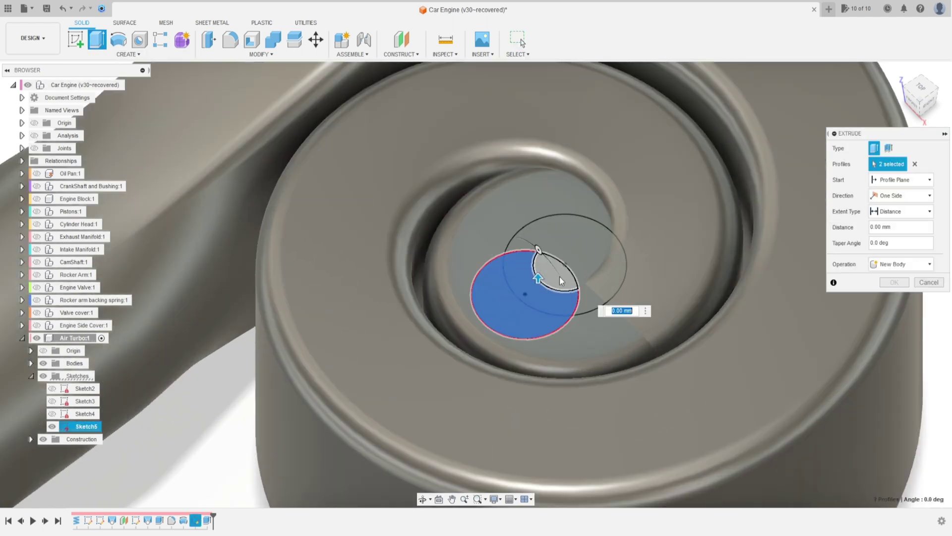
pyautogui.click(522, 334)
pyautogui.moveTo(556, 265); pyautogui.dragTo(556, 218)
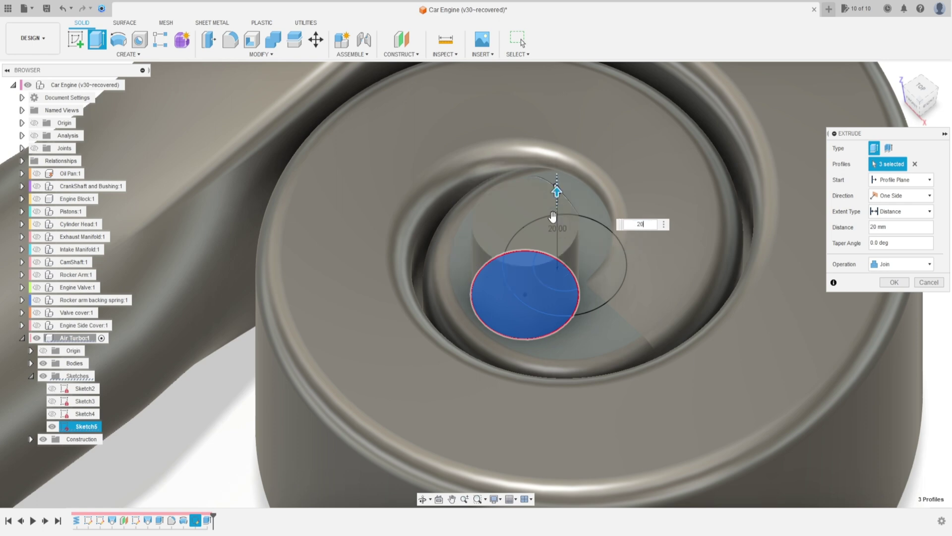
pyautogui.press('Return')
pyautogui.scroll(-5, 599, 230)
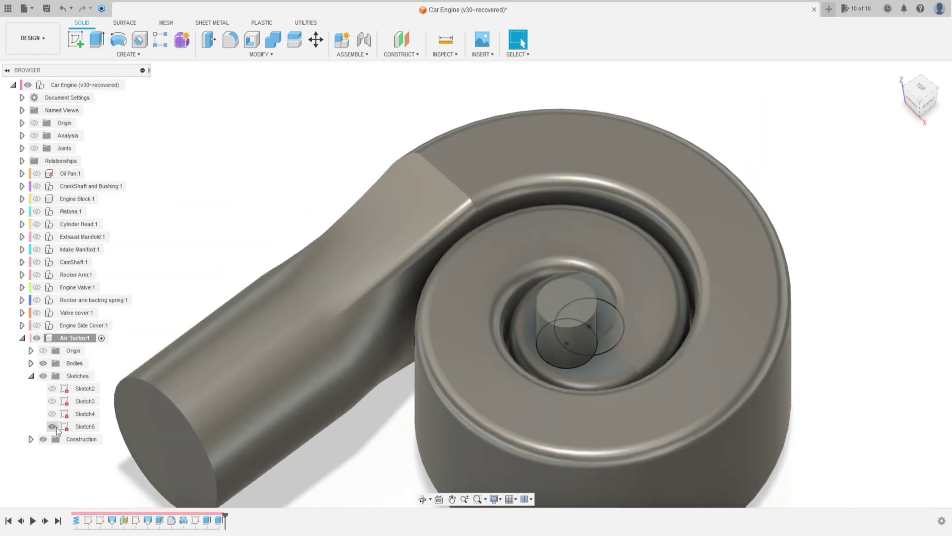
pyautogui.click(52, 426)
pyautogui.click(31, 376)
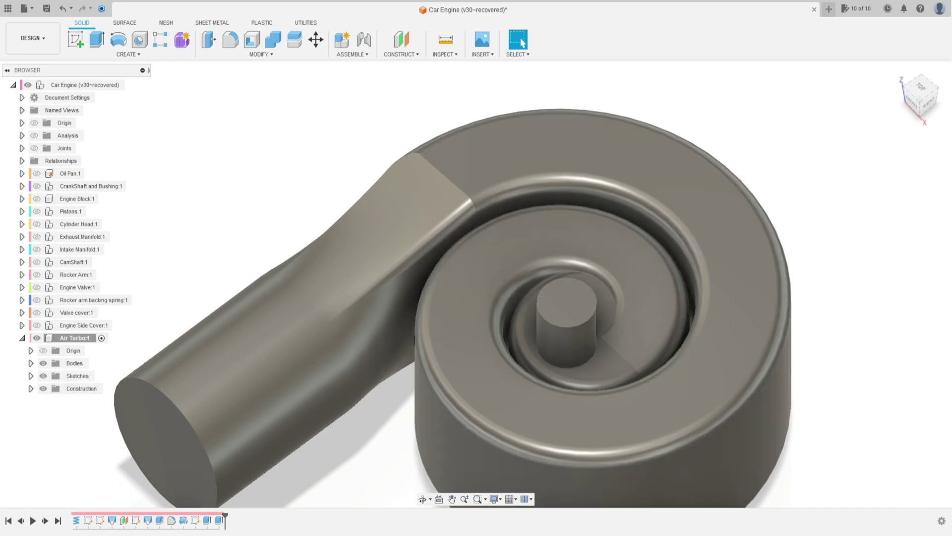
# - Shell the housing to a 3 mm wall, removing the pipe end face and boss top face
pyautogui.scroll(-5, 395, 379)
pyautogui.moveTo(278, 354); pyautogui.dragTo(338, 276, button='middle')
pyautogui.click(252, 40)
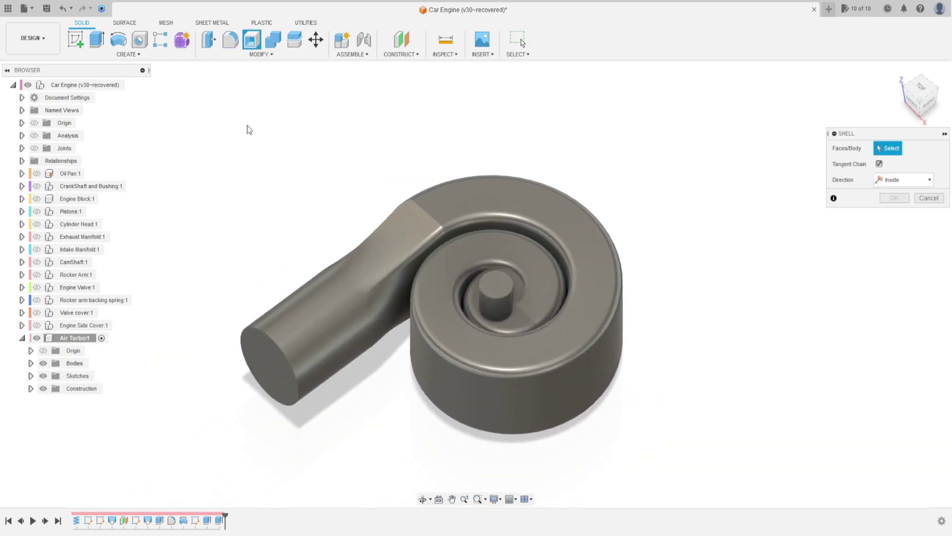
pyautogui.click(272, 377)
pyautogui.click(498, 282)
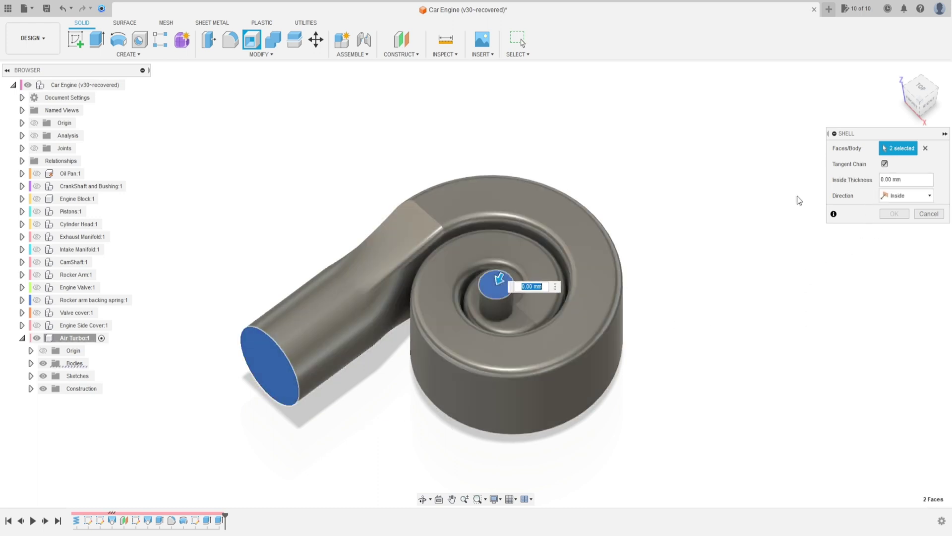
pyautogui.write('3')
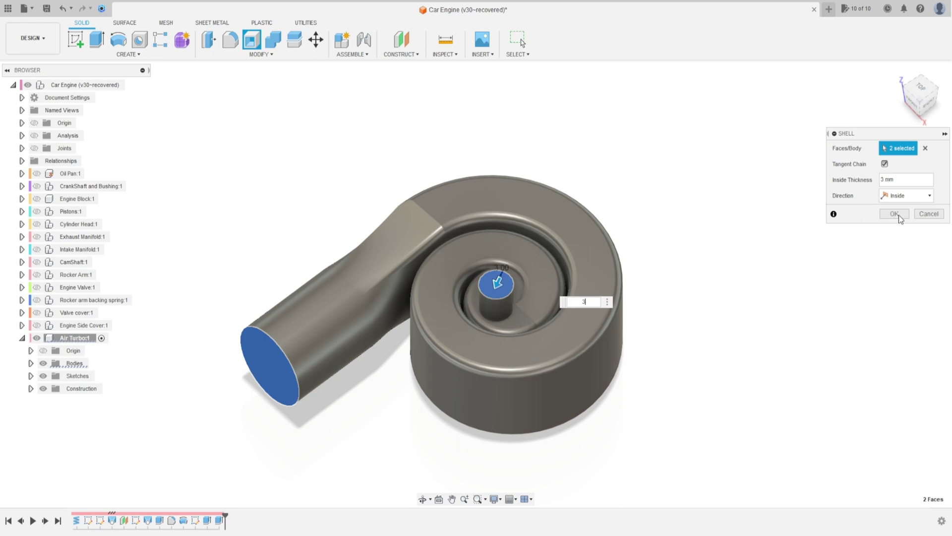
pyautogui.click(894, 214)
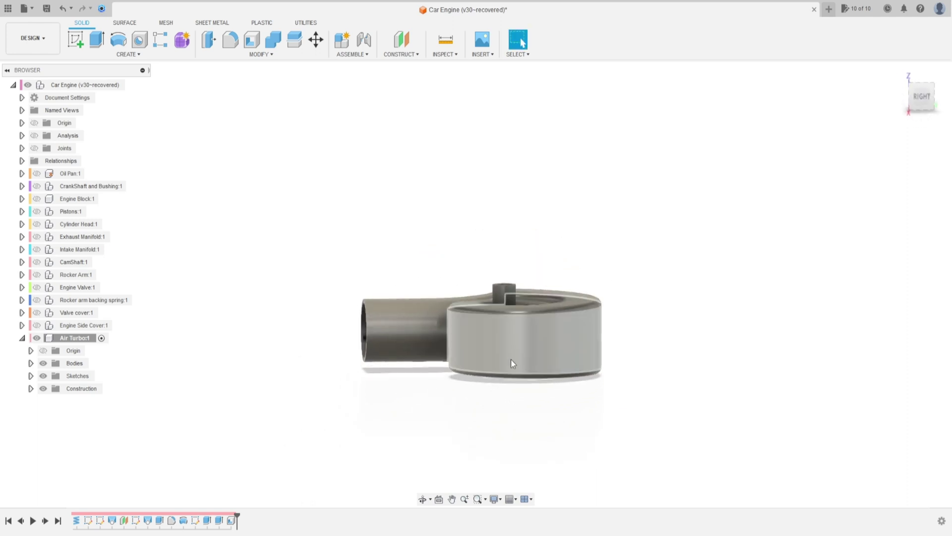
# - Sketch a 20 mm circle at the origin on the spiral's inner centre face
pyautogui.moveTo(511, 359)
pyautogui.keyDown('shift'); pyautogui.mouseDown(button='middle')
pyautogui.moveTo(566, 341)
pyautogui.moveTo(528, 317)
pyautogui.moveTo(506, 263)
pyautogui.mouseUp(button='middle'); pyautogui.keyUp('shift')
pyautogui.click(76, 38)
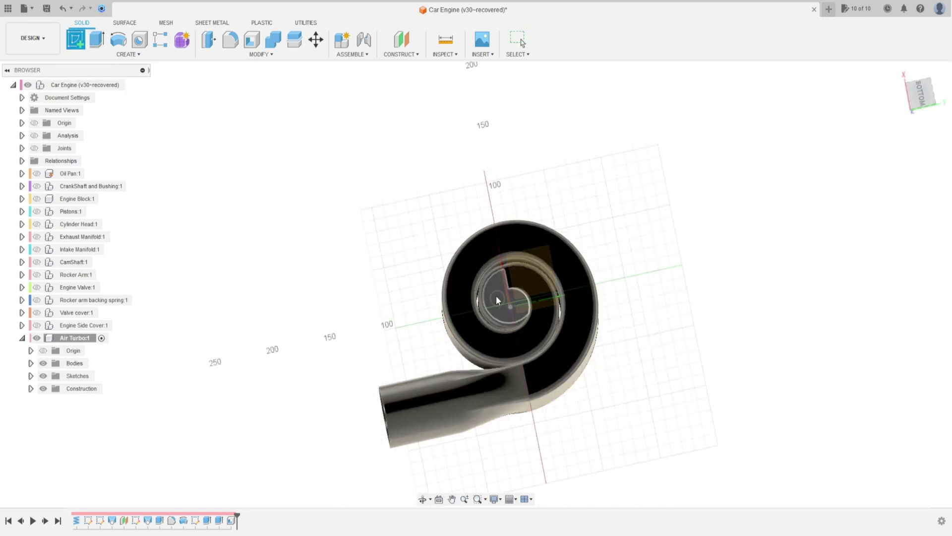
pyautogui.scroll(5, 497, 300)
pyautogui.click(522, 323)
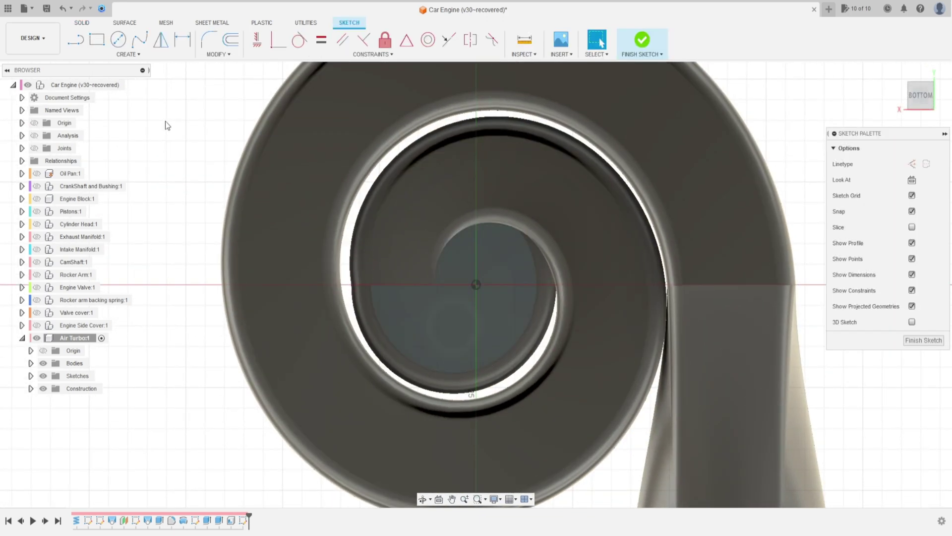
pyautogui.click(119, 39)
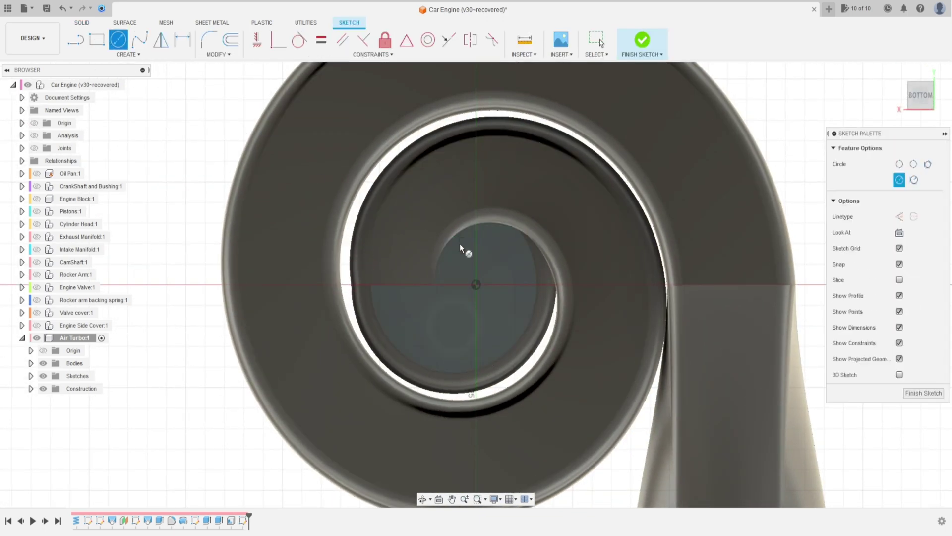
pyautogui.click(477, 281)
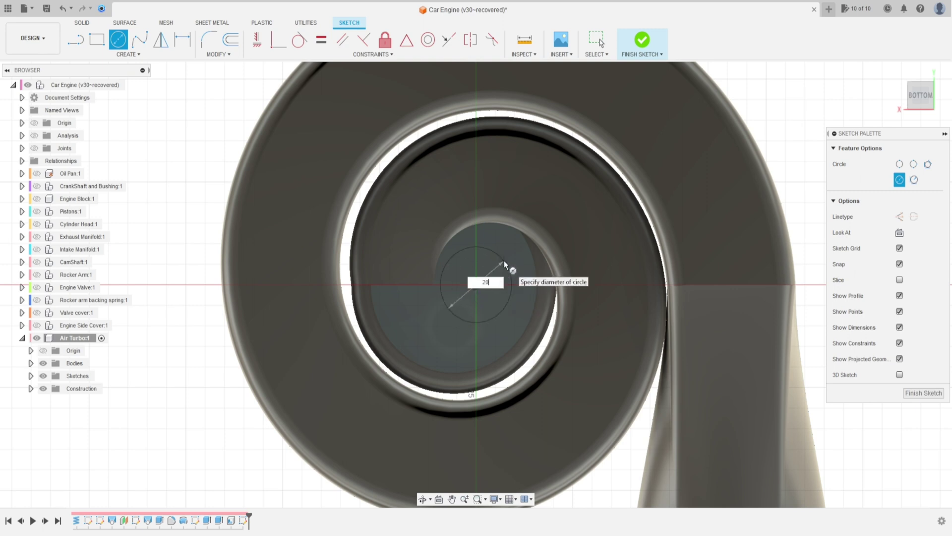
pyautogui.press('Tab')
pyautogui.press('Return')
pyautogui.press('Escape')
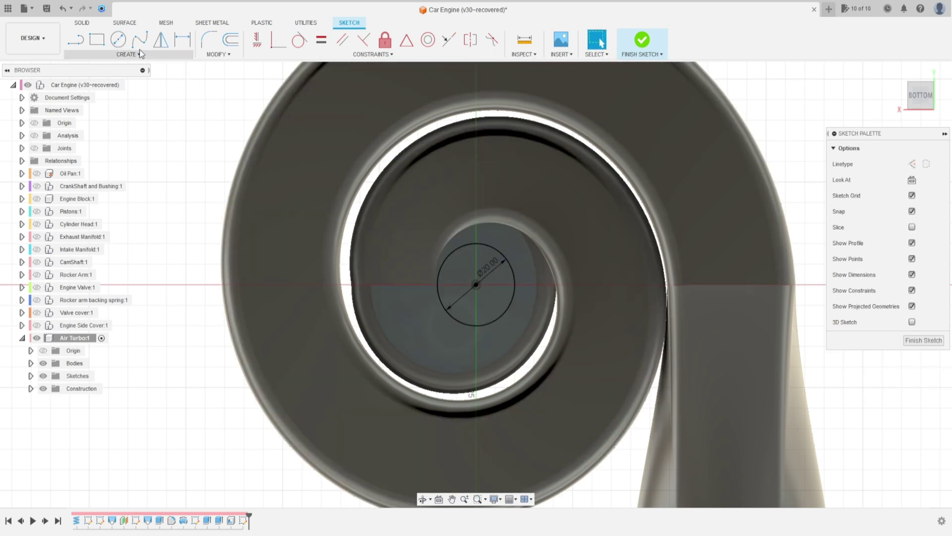
pyautogui.click(643, 41)
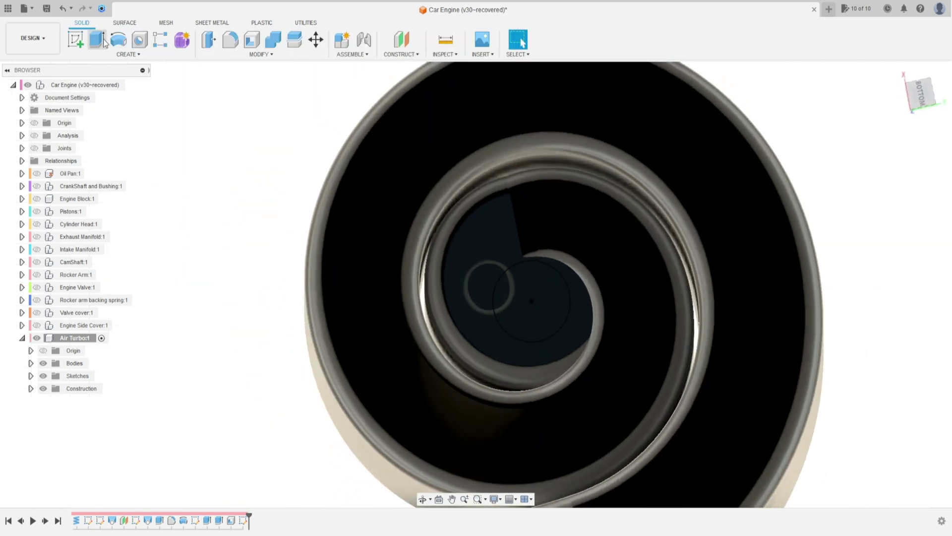
# - Extrude the 20 mm circle 15 mm as a joined central shaft
pyautogui.press('e')
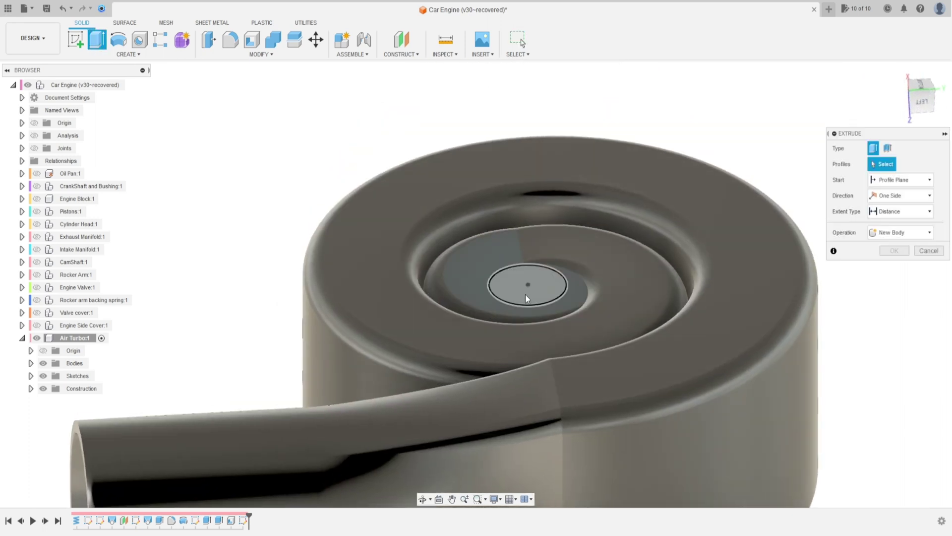
pyautogui.click(527, 288)
pyautogui.moveTo(528, 275); pyautogui.dragTo(529, 215)
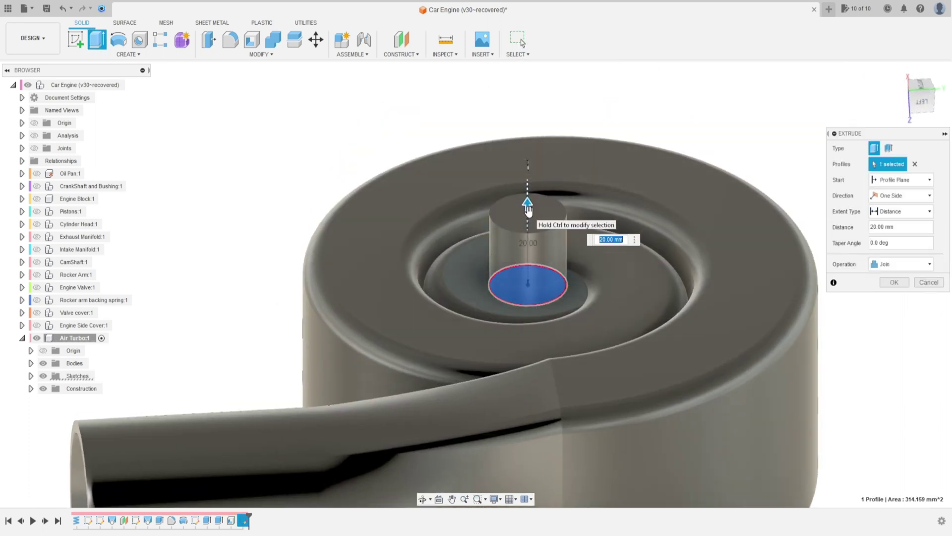
pyautogui.write('15')
pyautogui.press('Return')
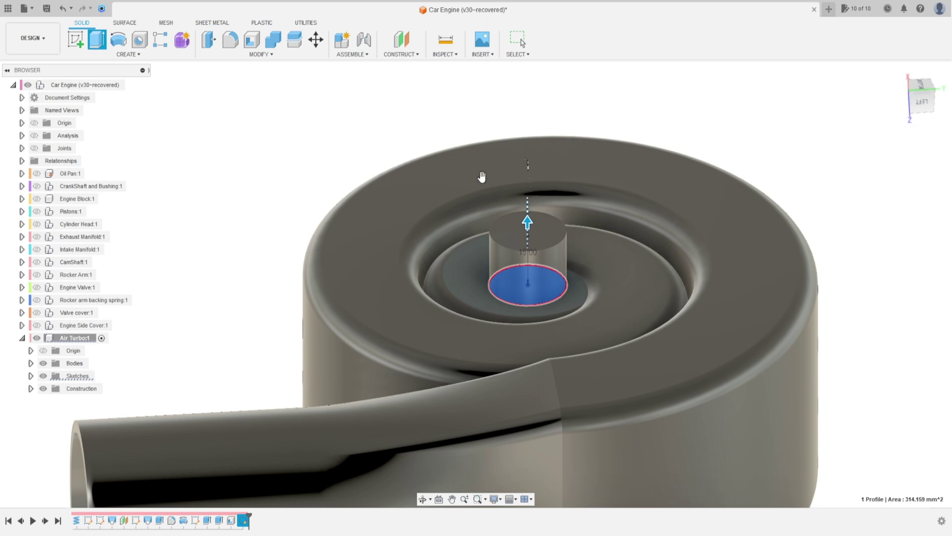
pyautogui.click(74, 39)
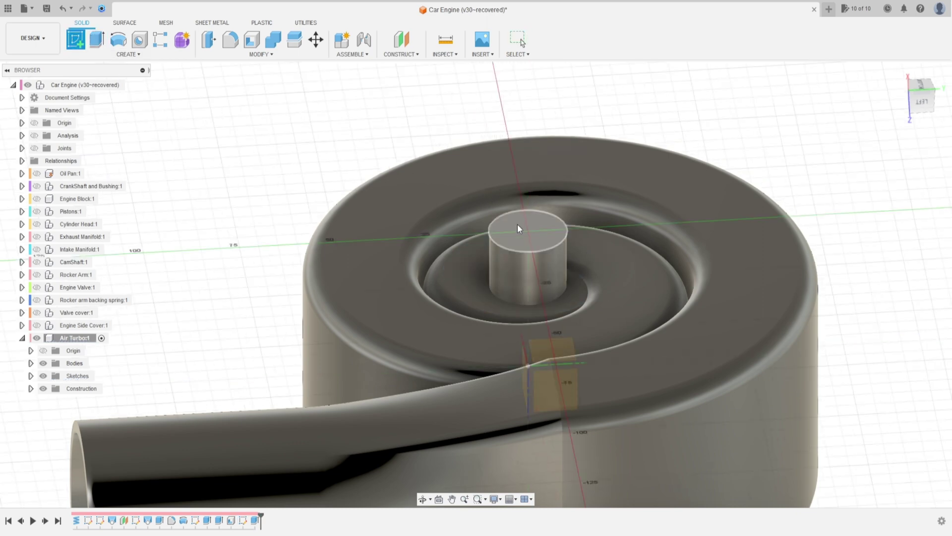
# - Sketch a 41 mm diameter circle centred on the shaft's top face
pyautogui.click(562, 239)
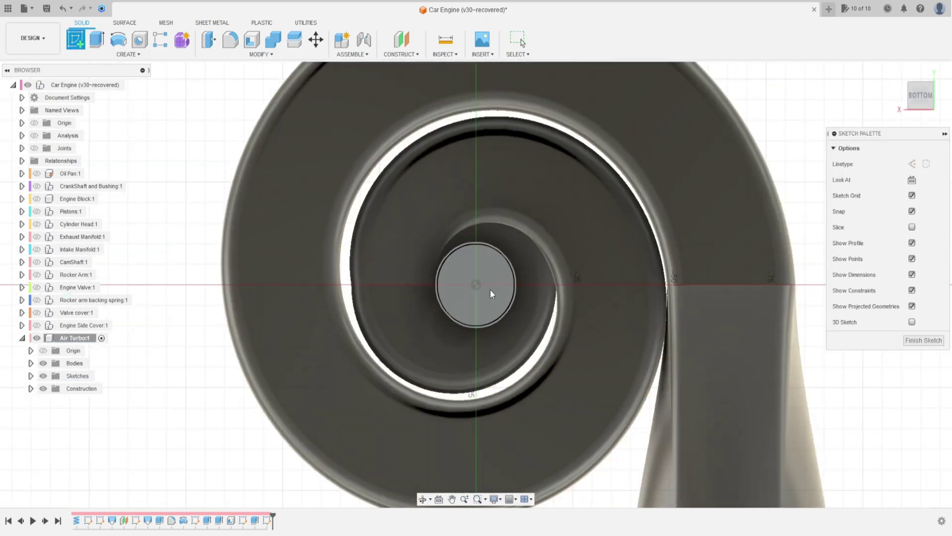
pyautogui.click(119, 40)
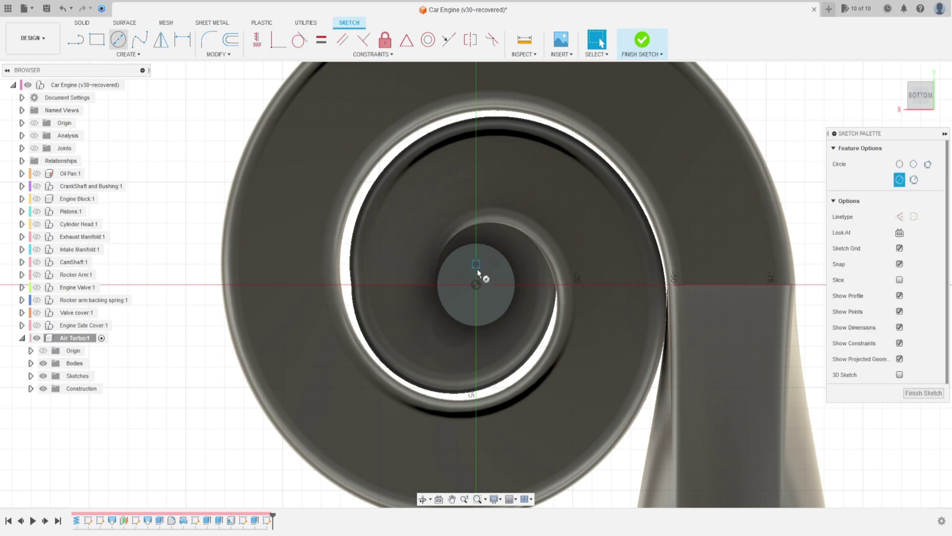
pyautogui.click(476, 284)
pyautogui.write('41')
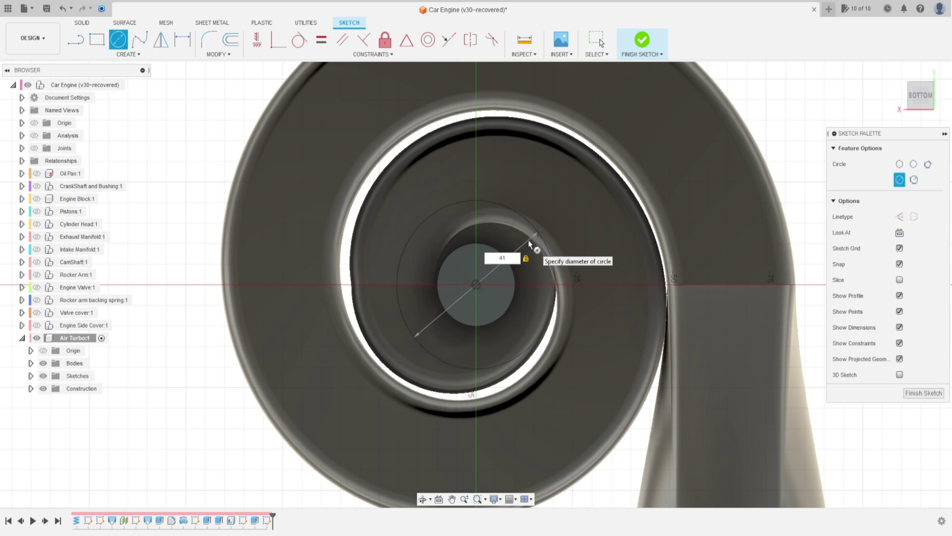
pyautogui.press('Return')
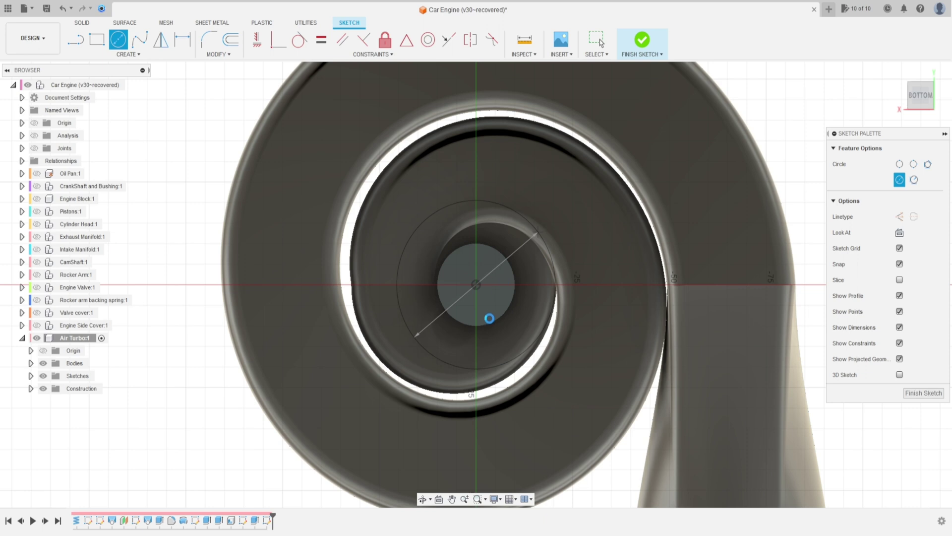
pyautogui.press('Escape')
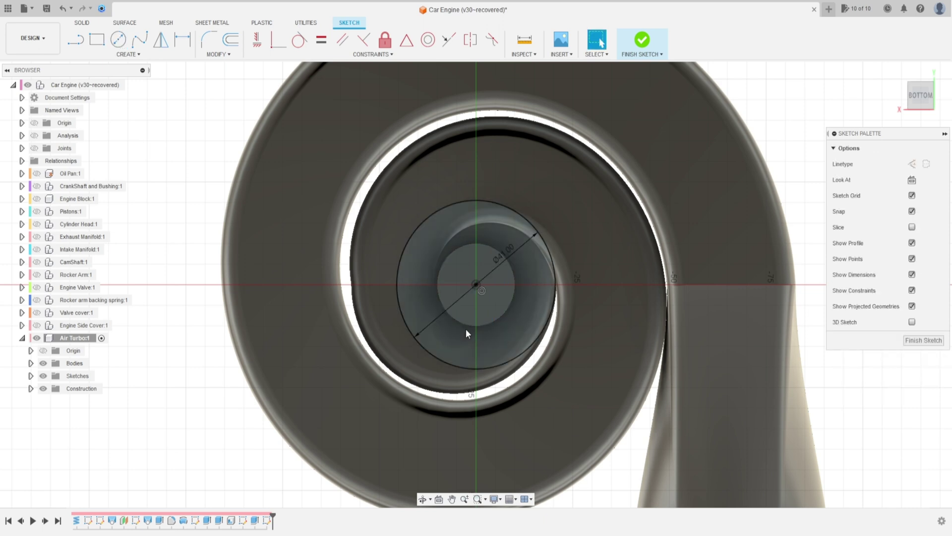
pyautogui.click(640, 41)
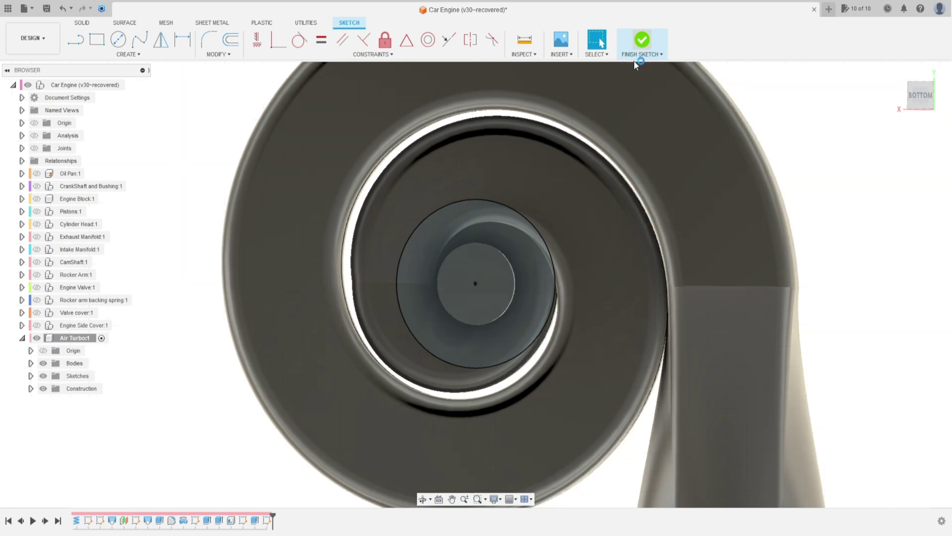
# - Extrude the circle profiles 15 mm, joined to the turbo housing
pyautogui.click(104, 42)
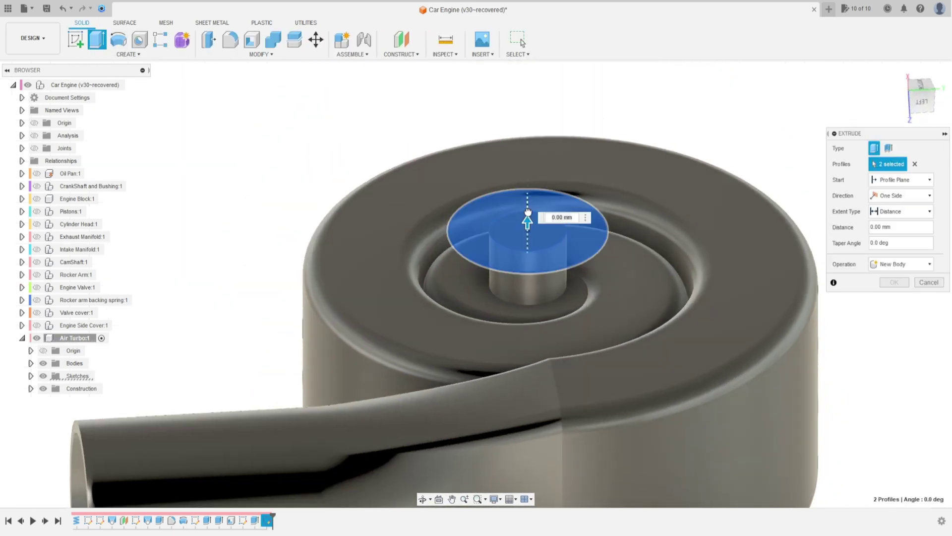
pyautogui.moveTo(528, 212); pyautogui.dragTo(532, 172)
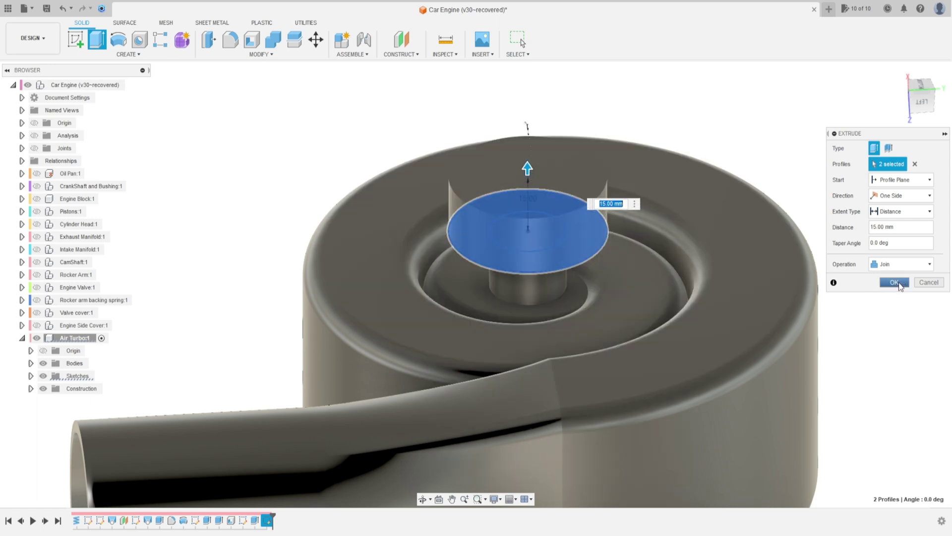
pyautogui.click(894, 282)
pyautogui.keyDown('shift'); pyautogui.moveTo(610, 417); pyautogui.dragTo(396, 342, button='middle'); pyautogui.keyUp('shift')
pyautogui.keyDown('shift'); pyautogui.moveTo(487, 429); pyautogui.dragTo(421, 311, button='middle'); pyautogui.keyUp('shift')
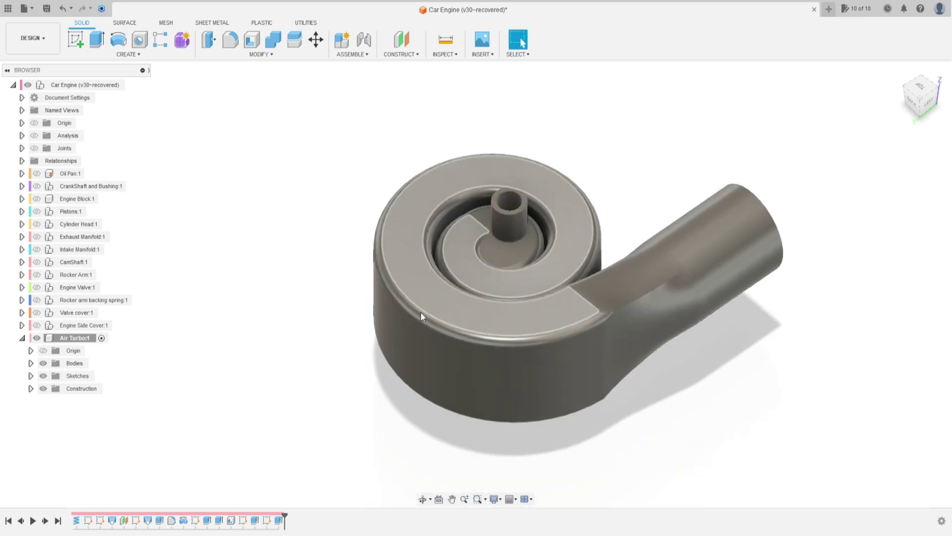
# - Convert Body2 of Air Turbo into its own component
pyautogui.click(30, 363)
pyautogui.click(82, 376)
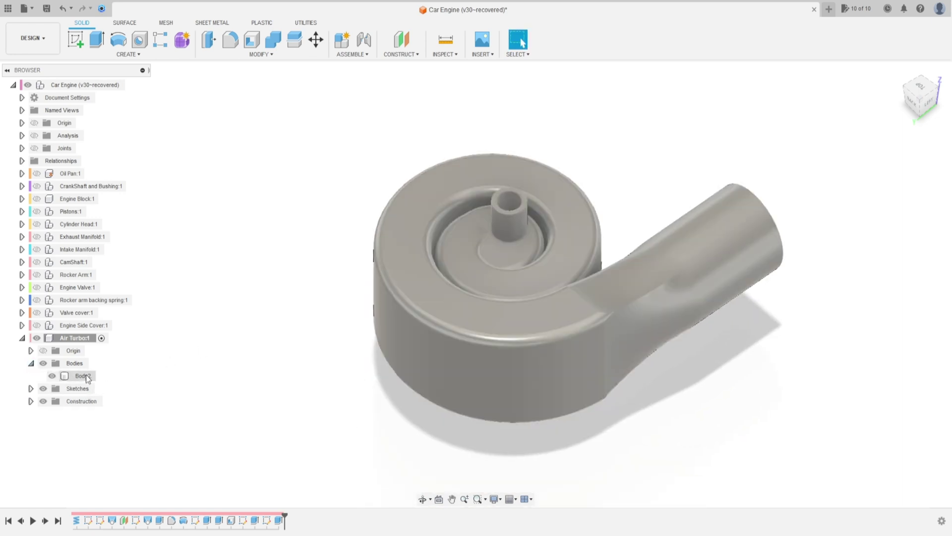
pyautogui.rightClick(87, 376)
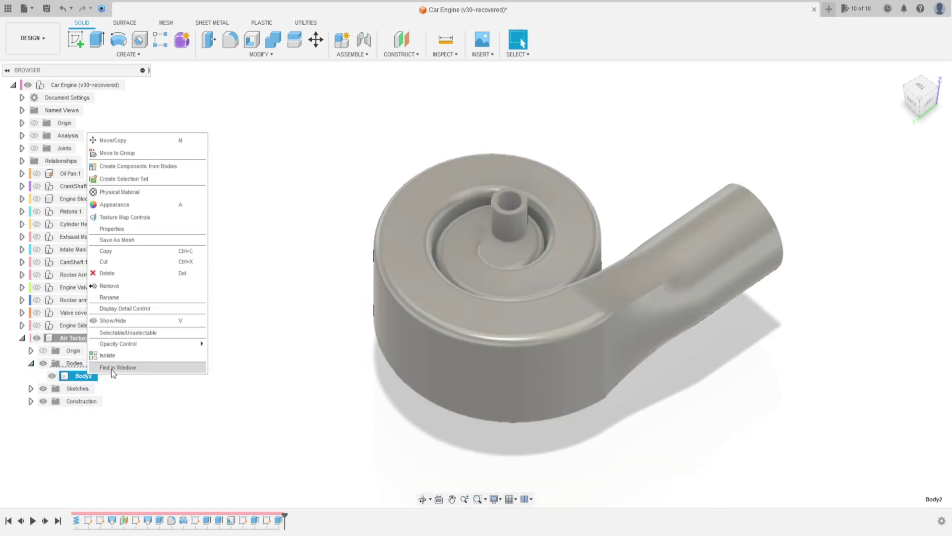
pyautogui.click(130, 166)
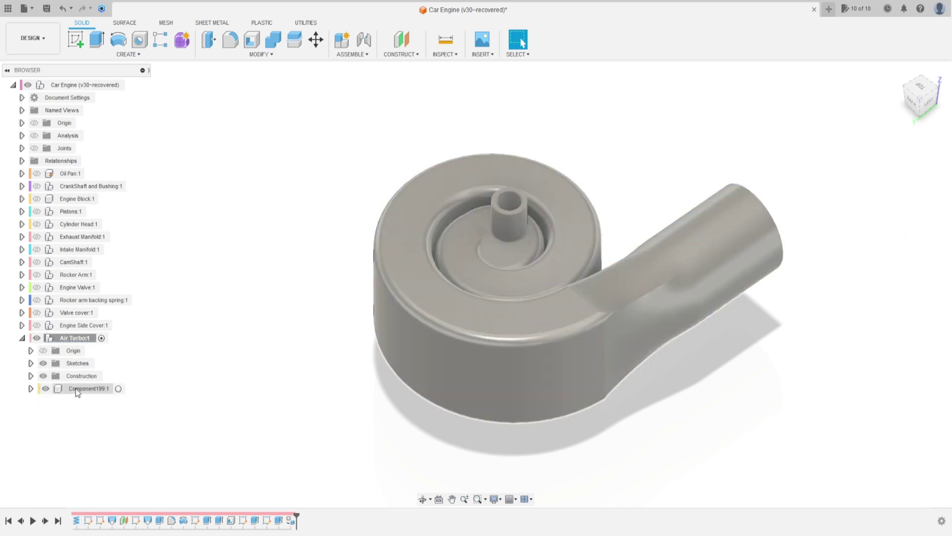
# - Rename the new component to 'Air Turbo 1'
pyautogui.click(85, 389)
pyautogui.doubleClick(83, 390)
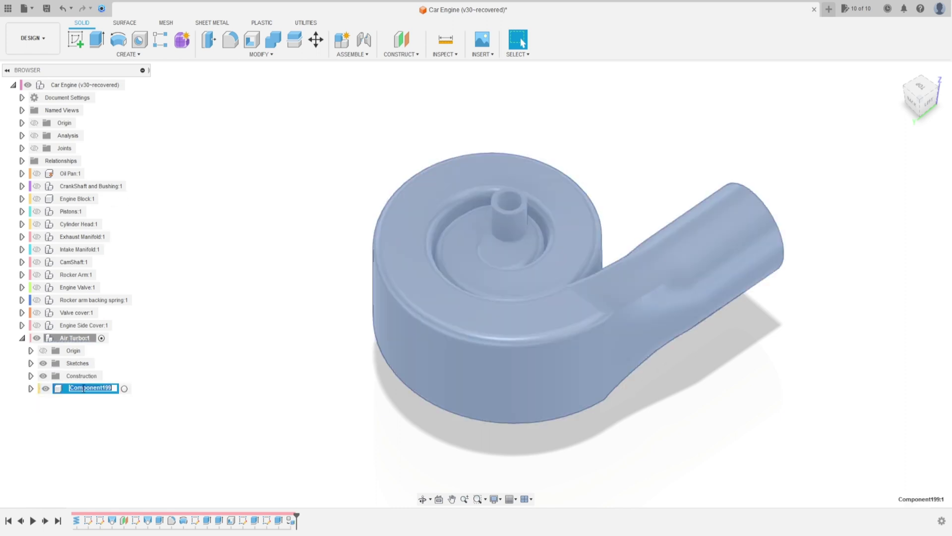
pyautogui.write('Air Turbo 1')
pyautogui.press('Return')
# - Copy the Air Turbo 1 component for pasting into Air Turbo:1
pyautogui.rightClick(94, 389)
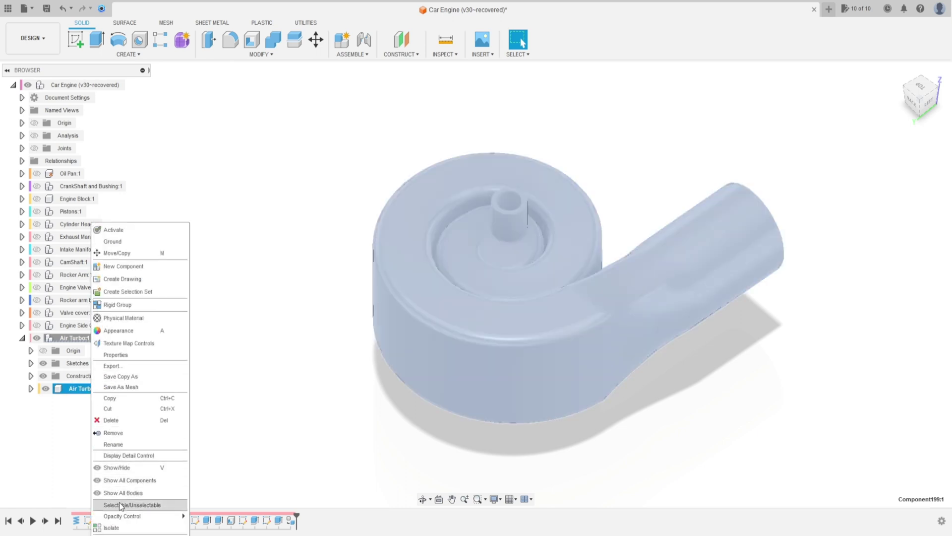
pyautogui.click(118, 400)
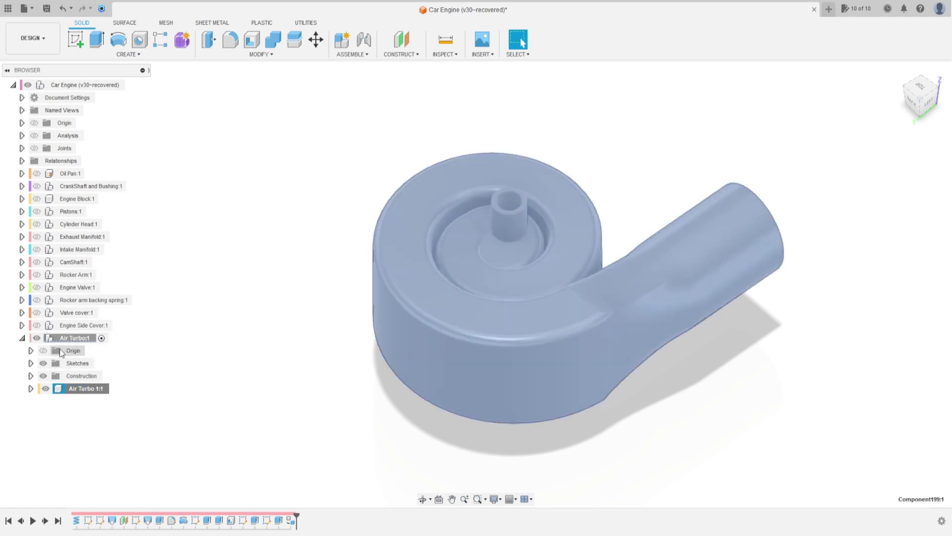
pyautogui.rightClick(69, 339)
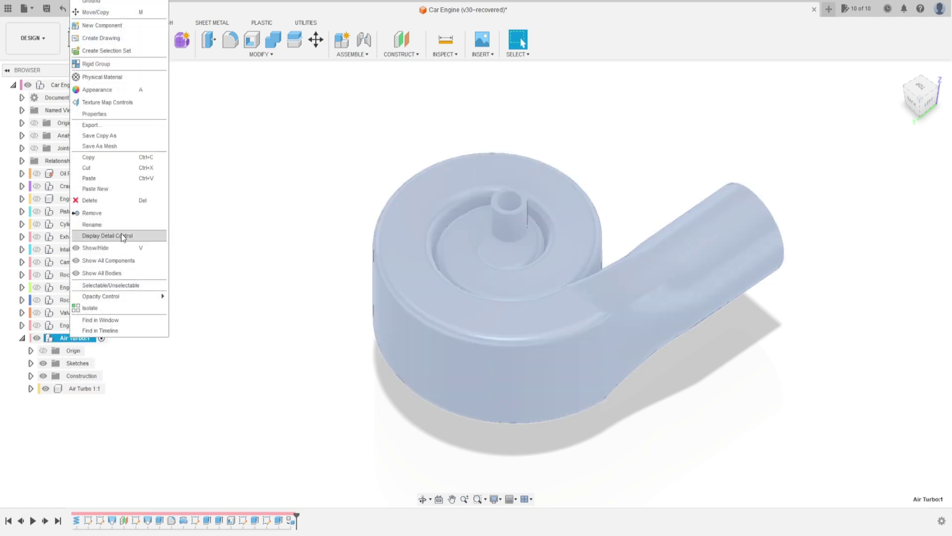
# - Paste a new copy of the turbo and move it 100 mm along X
pyautogui.click(128, 188)
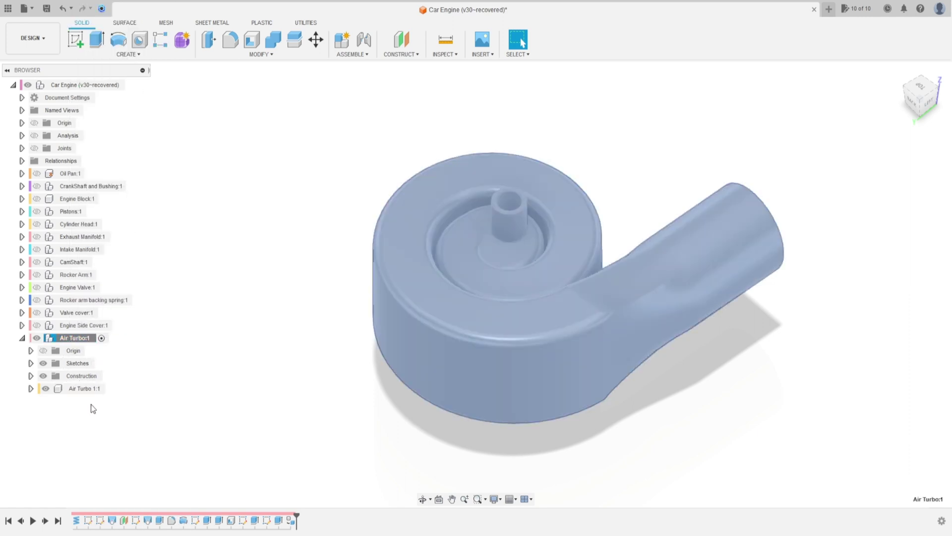
pyautogui.moveTo(490, 254); pyautogui.dragTo(270, 109)
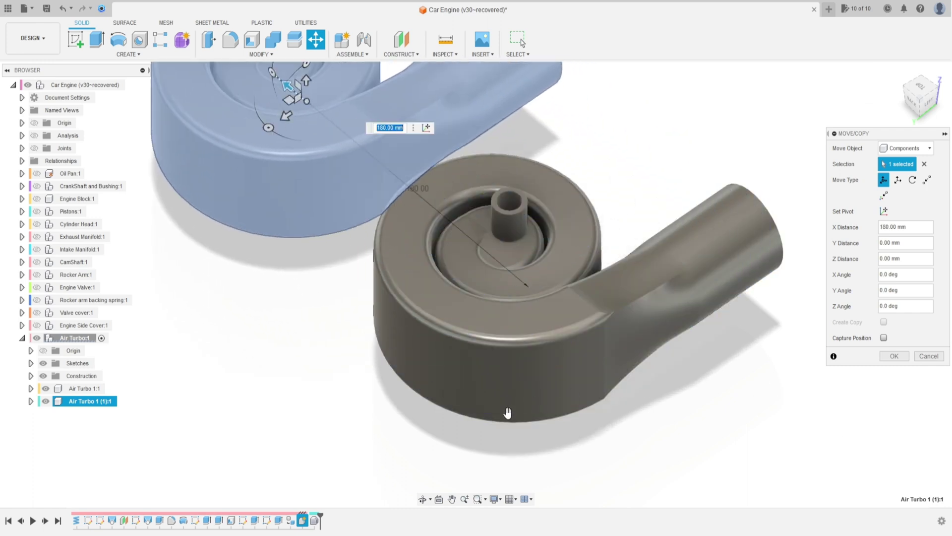
pyautogui.scroll(-3, 508, 412)
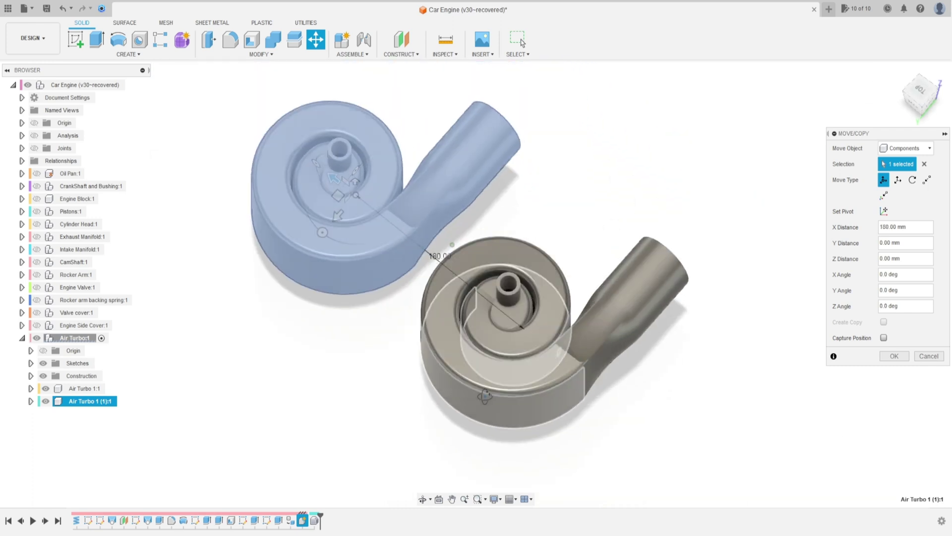
pyautogui.click(894, 356)
pyautogui.scroll(-2, 609, 421)
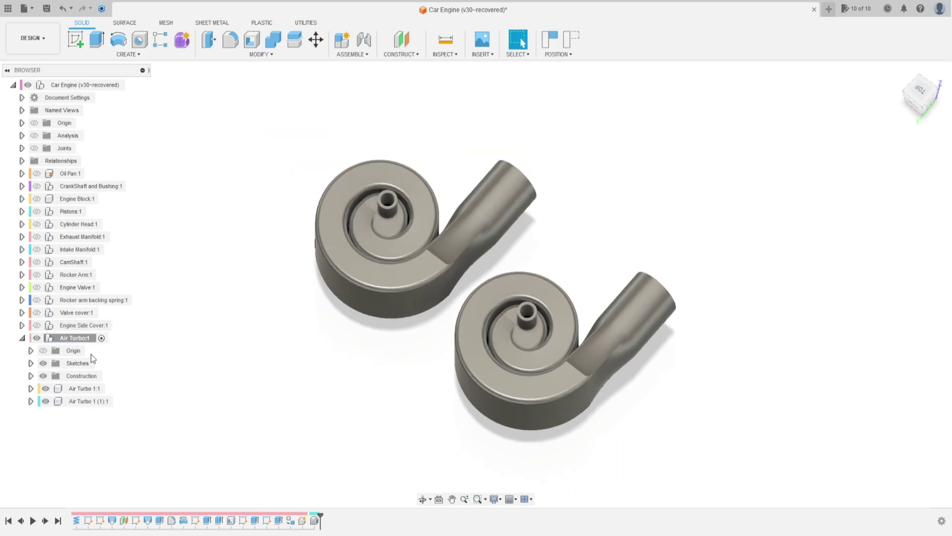
# - Make the Car Engine assembly active and select both turbo top faces
pyautogui.click(22, 338)
pyautogui.keyDown('shift'); pyautogui.click(75, 325); pyautogui.keyUp('shift')
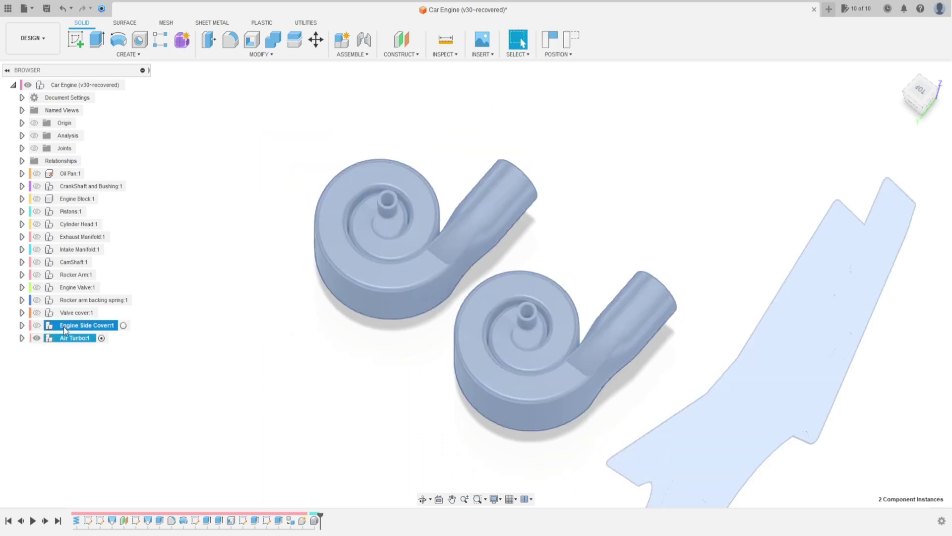
pyautogui.click(159, 132)
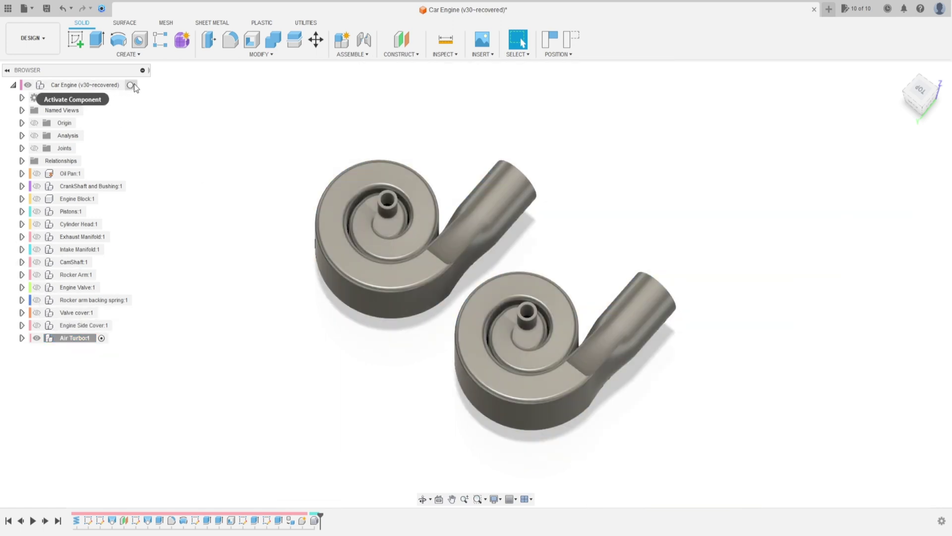
pyautogui.click(136, 85)
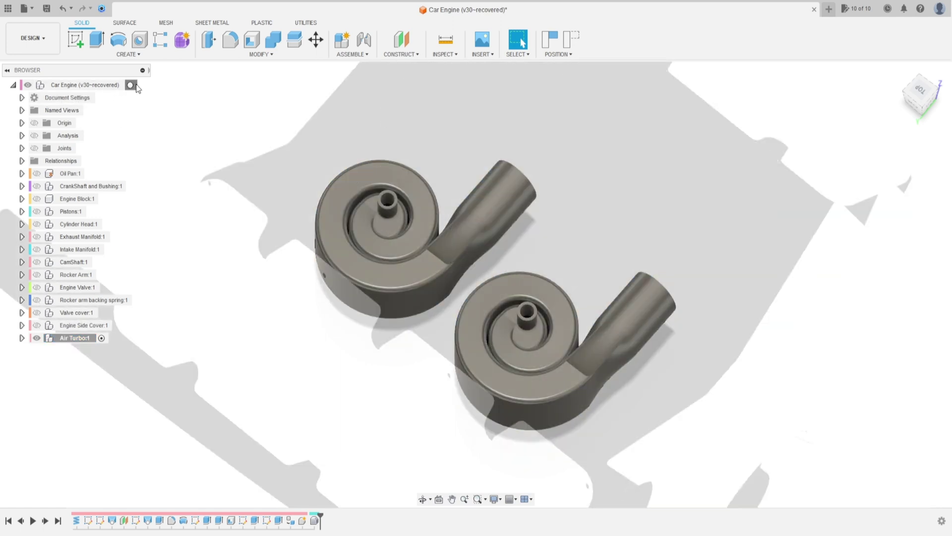
pyautogui.scroll(-3, 234, 240)
pyautogui.click(339, 256)
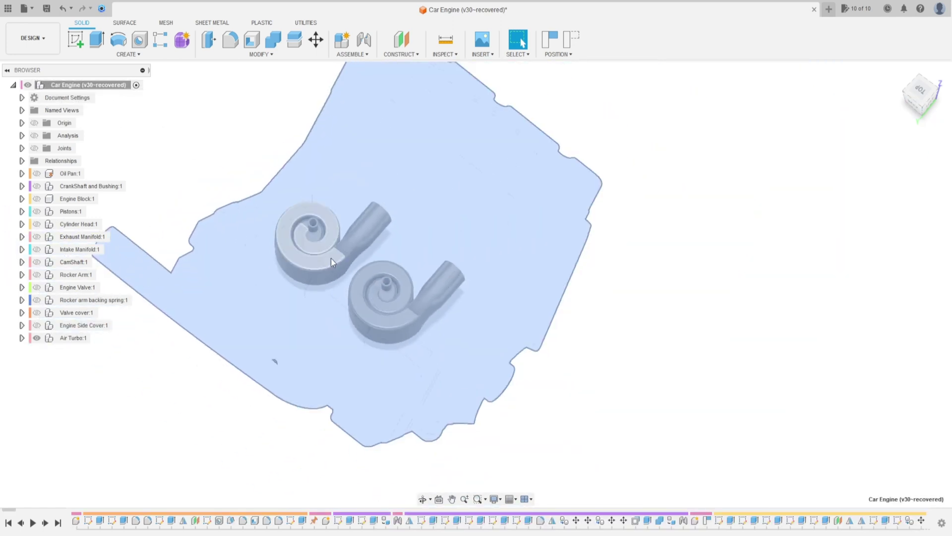
pyautogui.keyDown('ctrl'); pyautogui.click(349, 307); pyautogui.keyUp('ctrl')
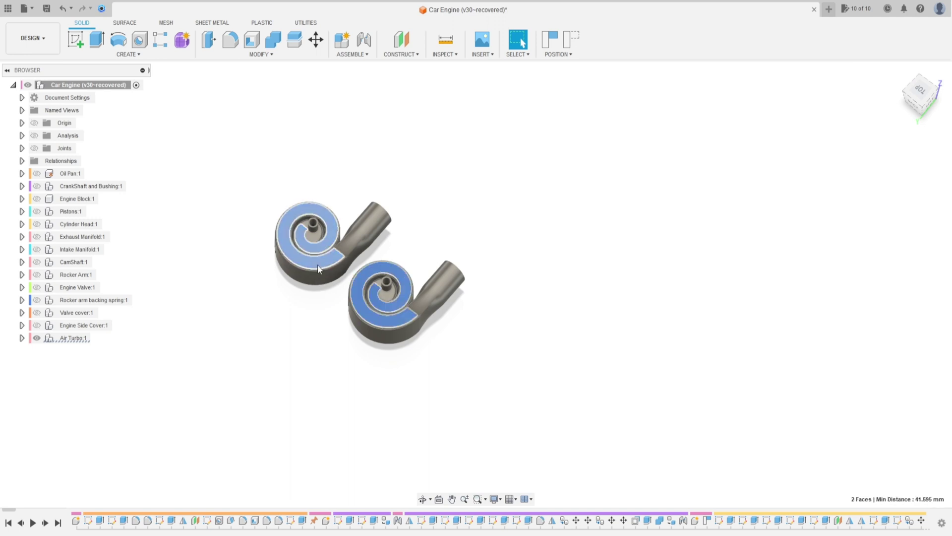
# - Select the engine components from Oil Pan to Valve cover and show the Engine Side Cover
pyautogui.moveTo(273, 275); pyautogui.dragTo(7, 303, button='middle')
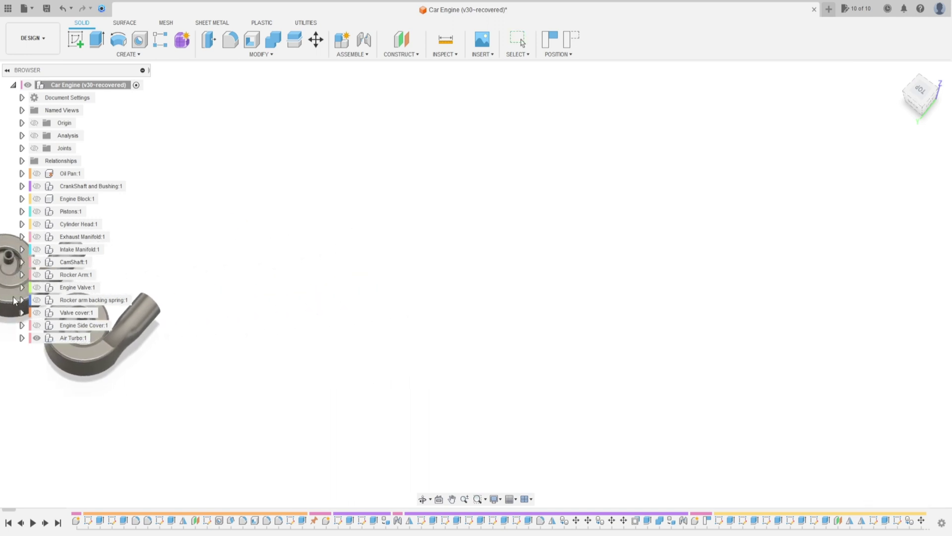
pyautogui.click(71, 173)
pyautogui.keyDown('shift'); pyautogui.click(75, 313); pyautogui.keyUp('shift')
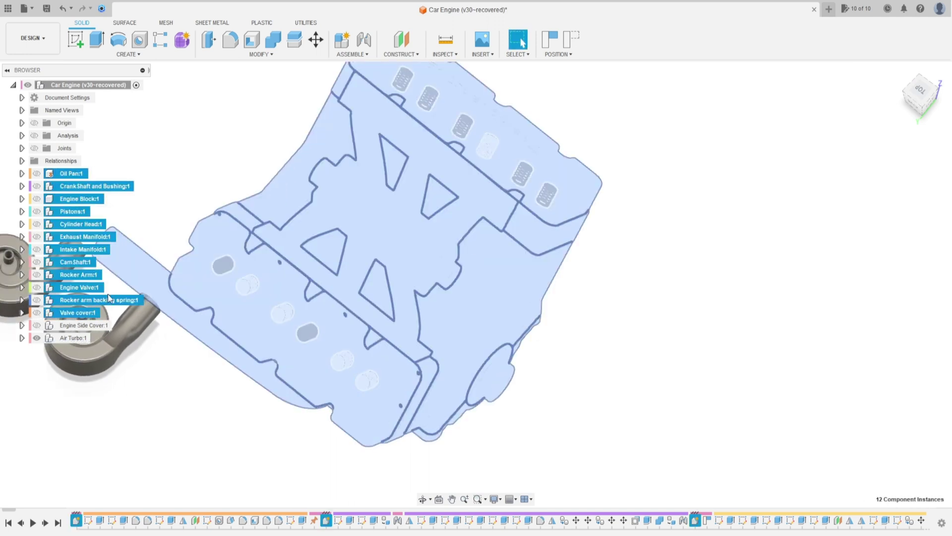
pyautogui.scroll(-6, 275, 324)
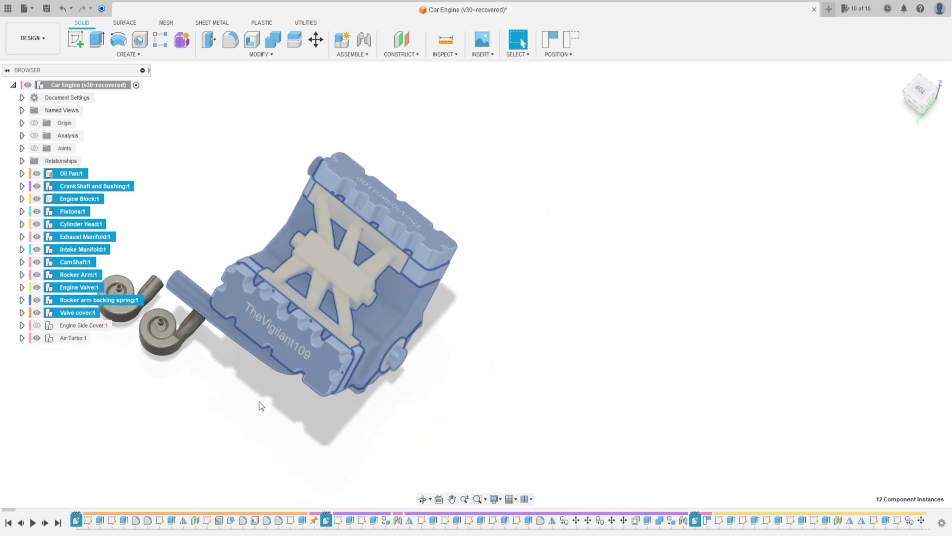
pyautogui.click(261, 400)
pyautogui.keyDown('shift'); pyautogui.moveTo(261, 401); pyautogui.dragTo(255, 358, button='middle'); pyautogui.keyUp('shift')
pyautogui.click(36, 325)
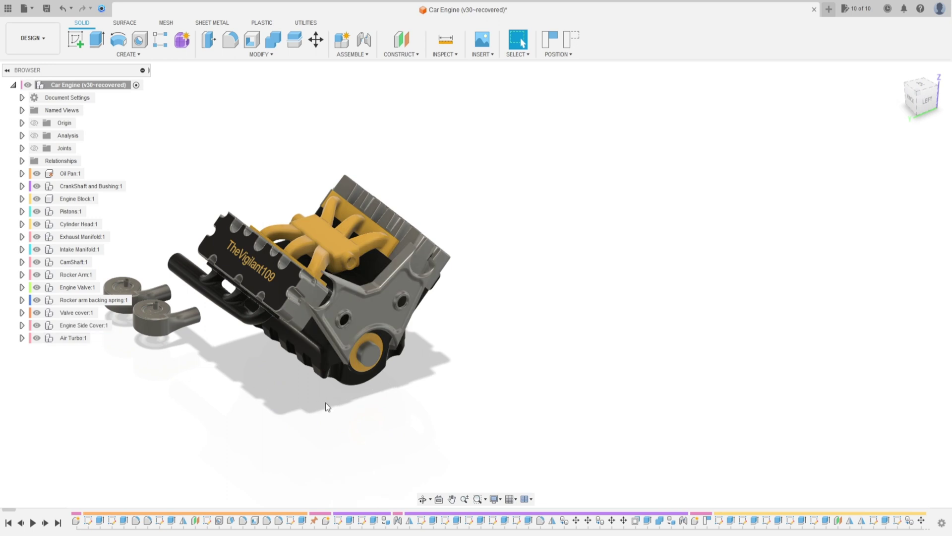
# - Orbit the engine round to the front view and zoom in
pyautogui.keyDown('shift'); pyautogui.moveTo(425, 403); pyautogui.dragTo(239, 413, button='middle'); pyautogui.keyUp('shift')
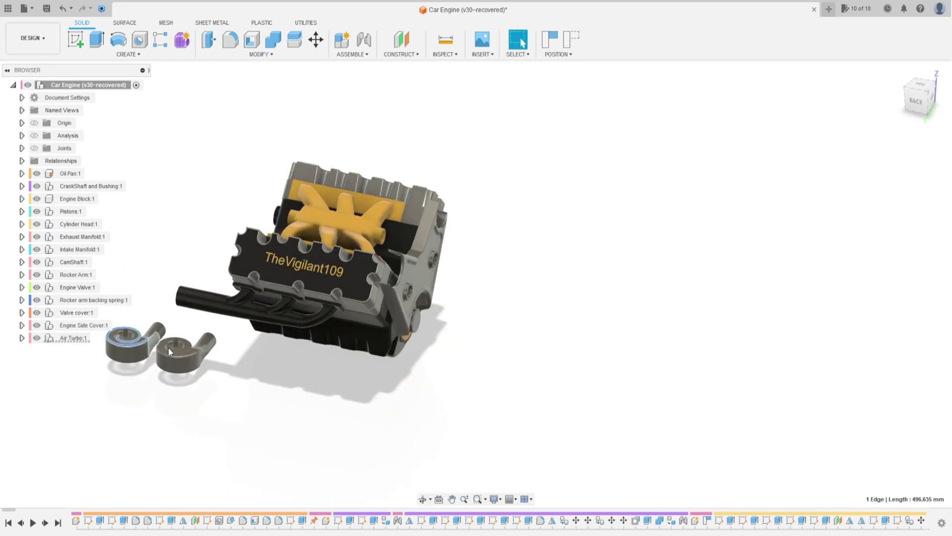
pyautogui.moveTo(184, 353); pyautogui.dragTo(564, 313)
pyautogui.keyDown('shift'); pyautogui.moveTo(525, 375); pyautogui.dragTo(372, 371, button='middle'); pyautogui.keyUp('shift')
pyautogui.scroll(8, 306, 334)
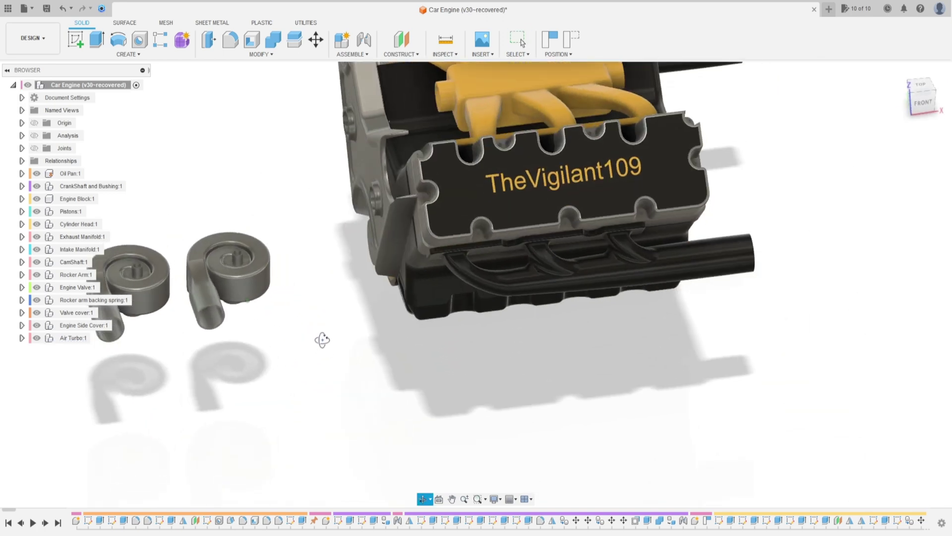
# - Start a joint from the turbo shaft end to the right side-cover bolt hole
pyautogui.click(363, 39)
pyautogui.scroll(6, 257, 305)
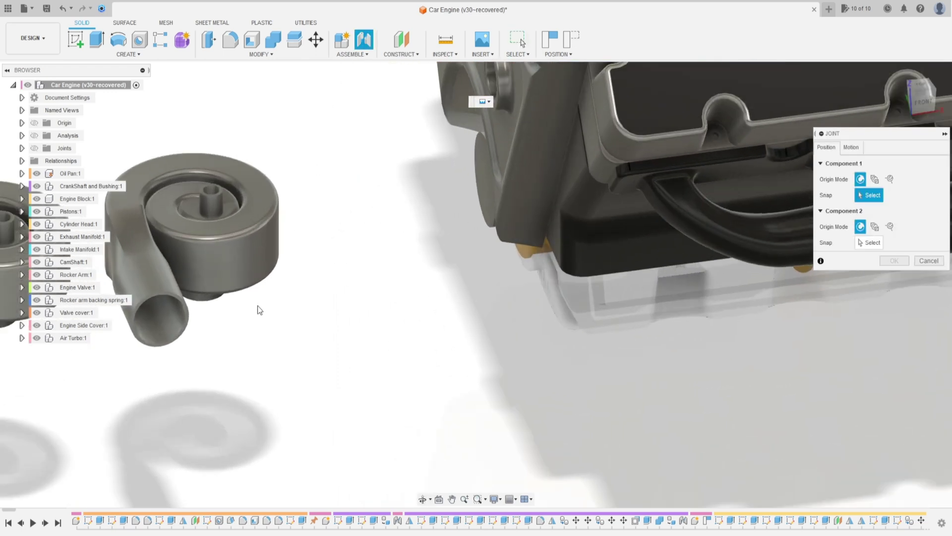
pyautogui.keyDown('shift'); pyautogui.moveTo(247, 269); pyautogui.dragTo(212, 294, button='middle'); pyautogui.keyUp('shift')
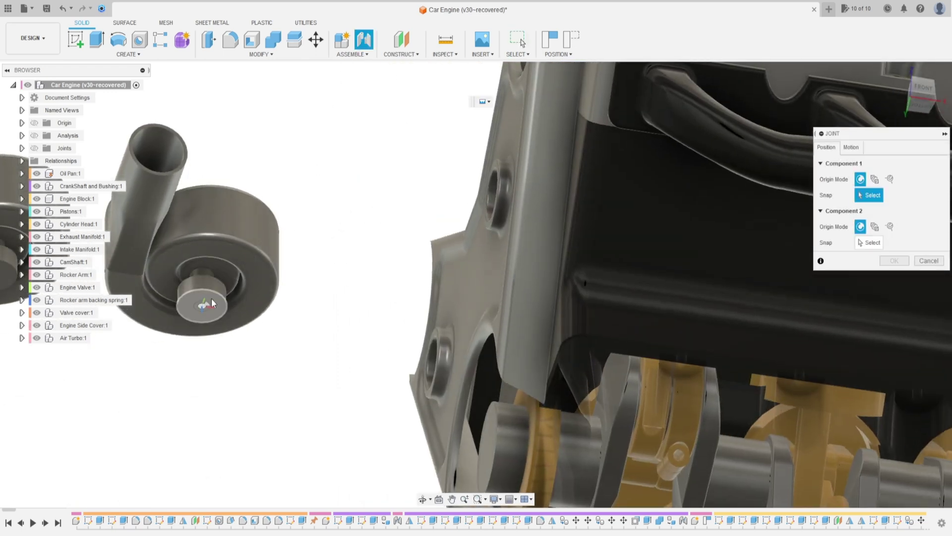
pyautogui.click(212, 296)
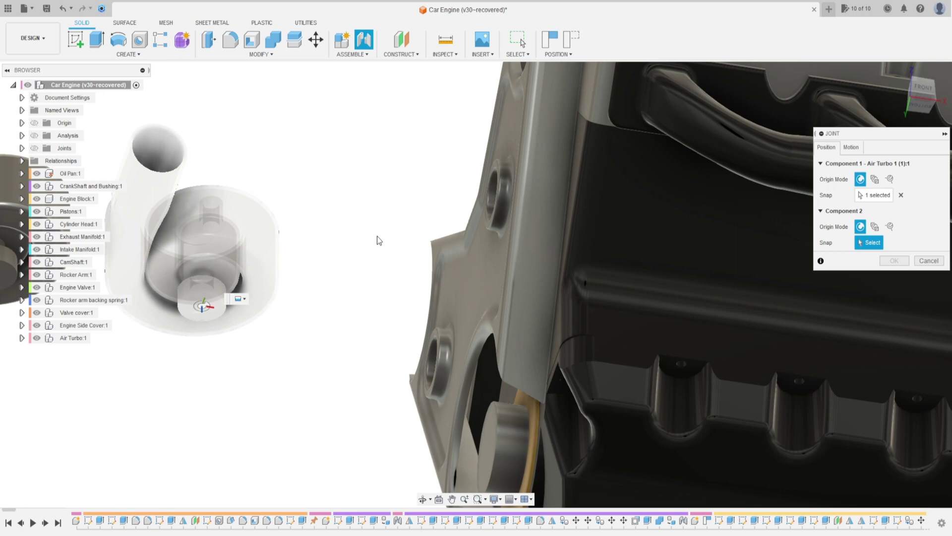
pyautogui.keyDown('shift'); pyautogui.moveTo(377, 236); pyautogui.dragTo(490, 377, button='middle'); pyautogui.keyUp('shift')
pyautogui.scroll(5, 490, 377)
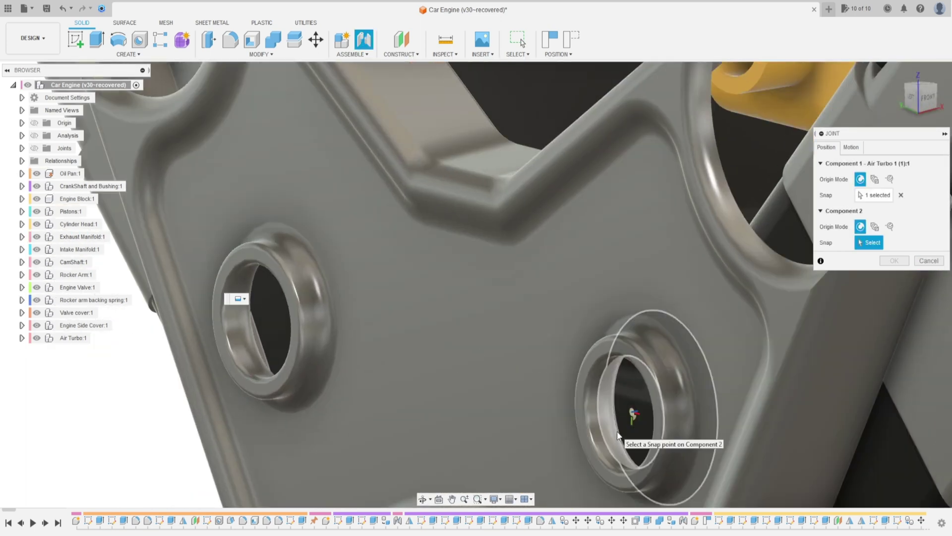
pyautogui.click(617, 438)
# - Flip the turbo, set a 100° angle and 10 mm offset, and confirm the joint
pyautogui.scroll(-3, 618, 489)
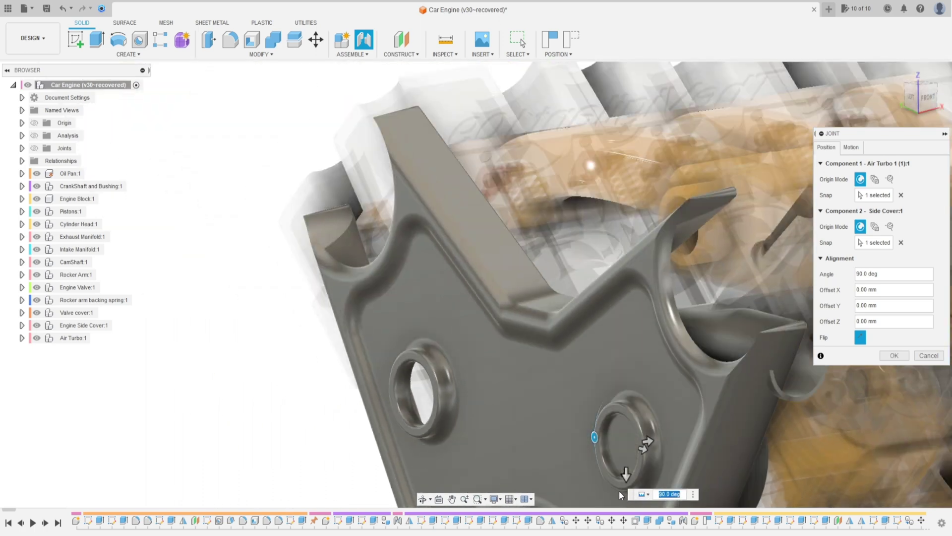
pyautogui.click(857, 339)
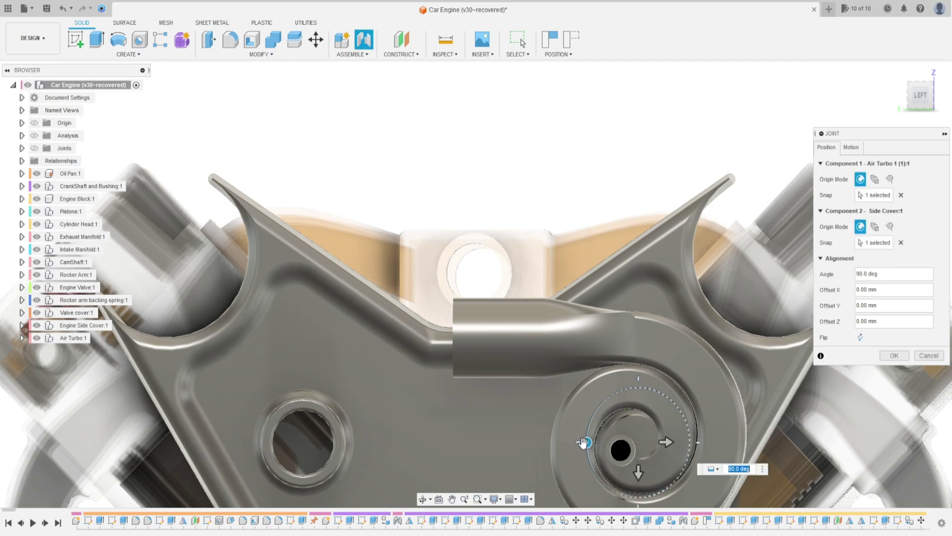
pyautogui.moveTo(584, 442); pyautogui.dragTo(638, 387)
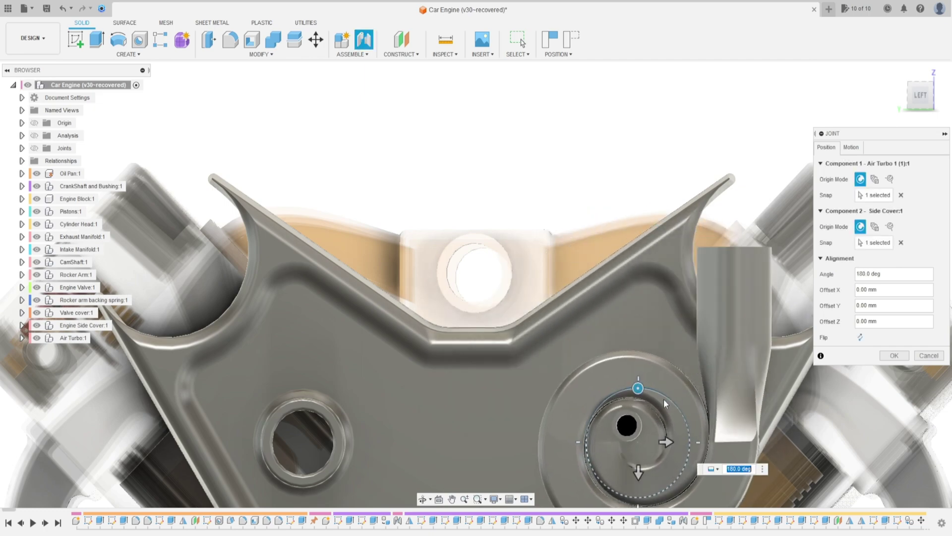
pyautogui.keyDown('shift'); pyautogui.moveTo(663, 399); pyautogui.dragTo(633, 400, button='middle'); pyautogui.keyUp('shift')
pyautogui.scroll(5, 727, 413)
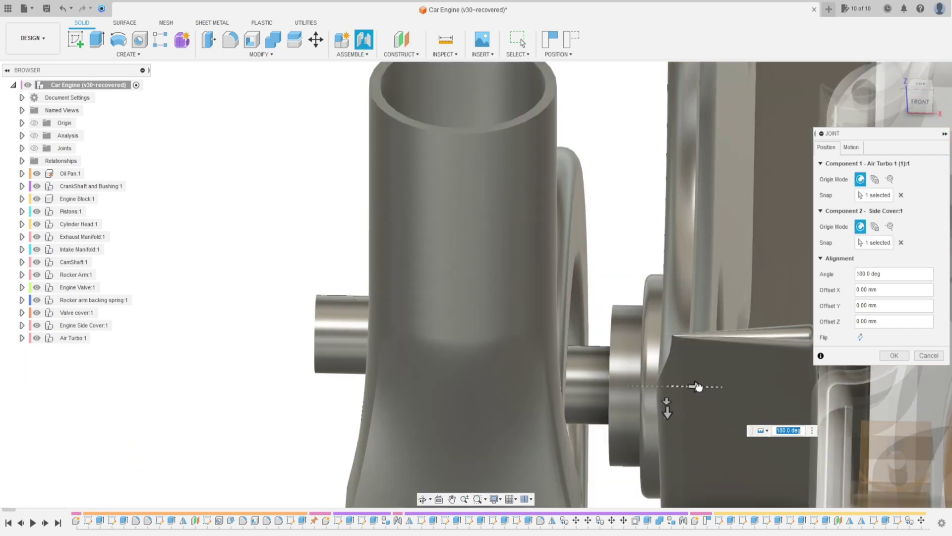
pyautogui.moveTo(706, 386); pyautogui.dragTo(706, 411)
pyautogui.scroll(-5, 704, 416)
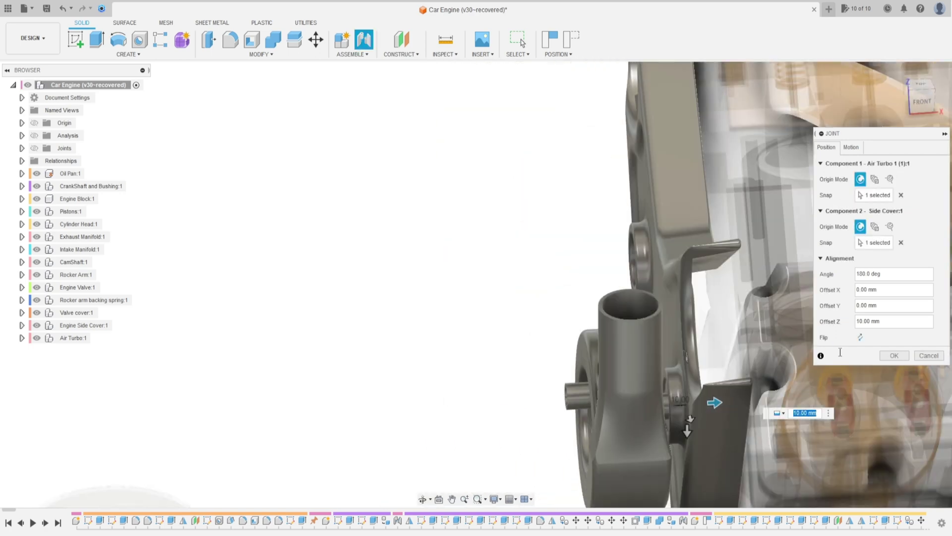
pyautogui.press('Return')
pyautogui.scroll(-5, 479, 415)
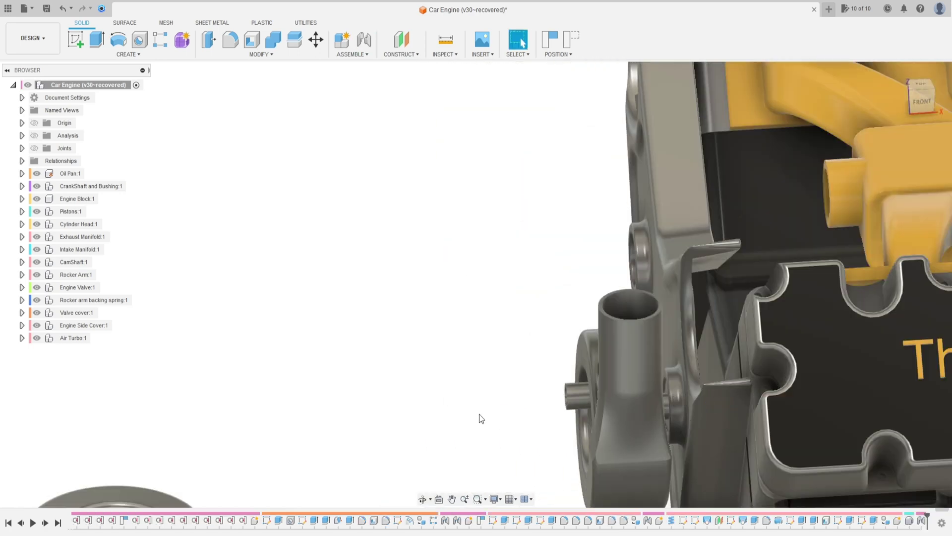
# - Start a second joint from the other turbo's shaft bottom to the other bolt hole
pyautogui.keyDown('shift'); pyautogui.moveTo(445, 417); pyautogui.dragTo(409, 247, button='middle'); pyautogui.keyUp('shift')
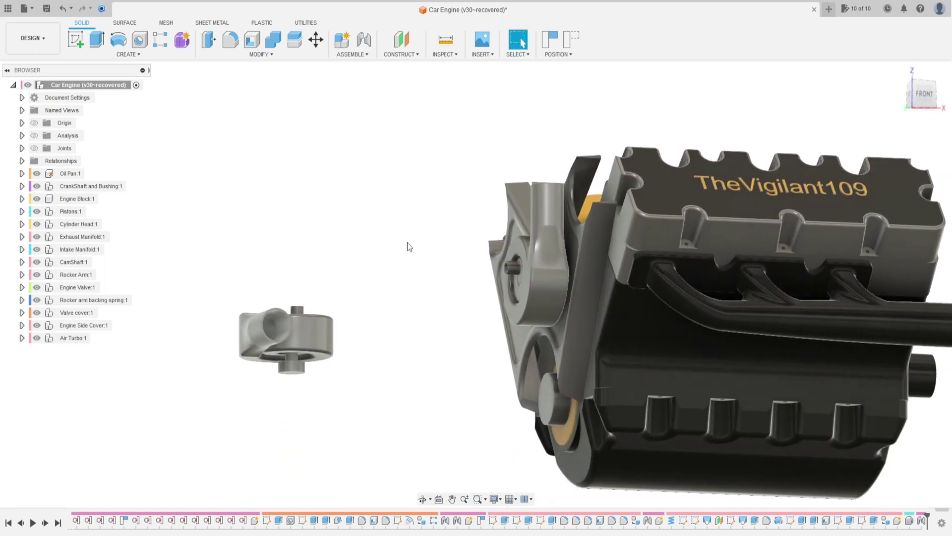
pyautogui.click(364, 39)
pyautogui.scroll(4, 284, 340)
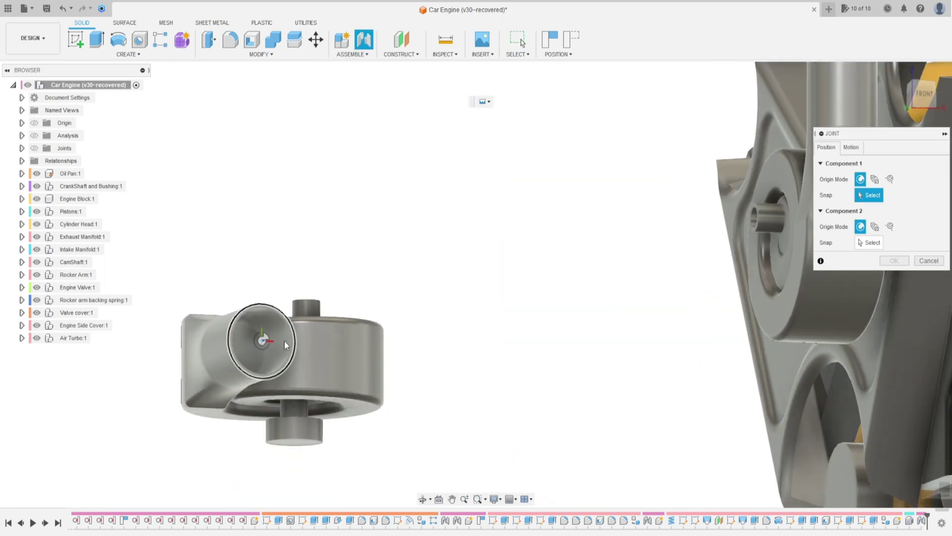
pyautogui.scroll(3, 306, 443)
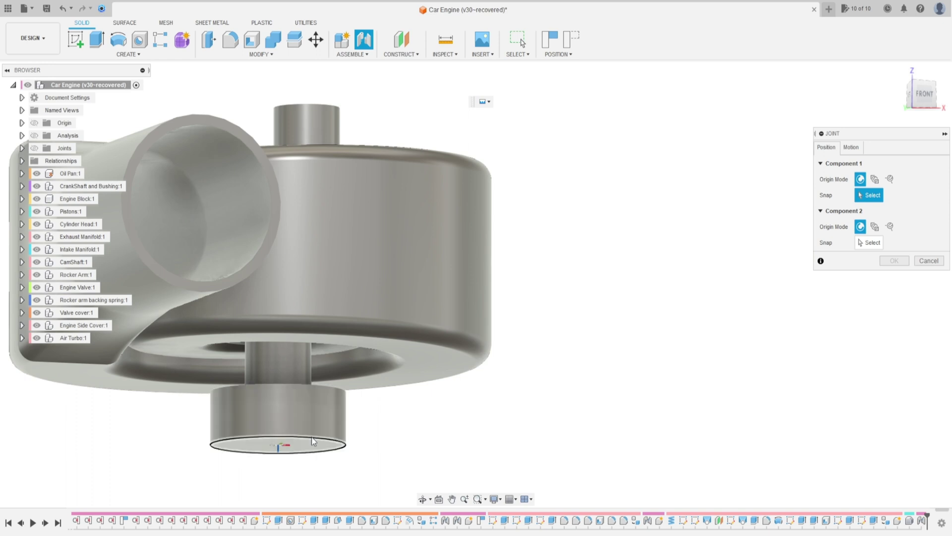
pyautogui.click(312, 437)
pyautogui.scroll(-3, 462, 430)
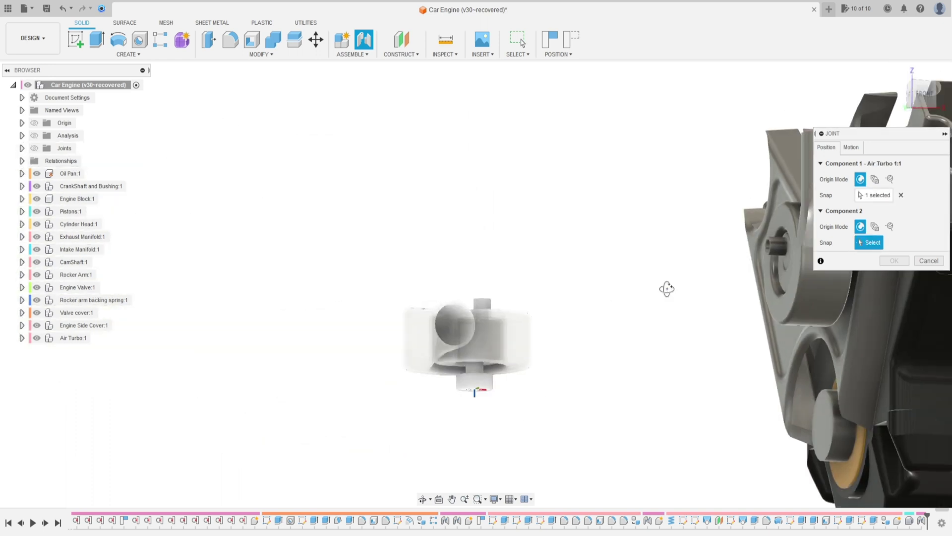
pyautogui.keyDown('shift'); pyautogui.moveTo(684, 297); pyautogui.dragTo(695, 315, button='middle'); pyautogui.keyUp('shift')
pyautogui.scroll(5, 629, 382)
pyautogui.scroll(4, 591, 325)
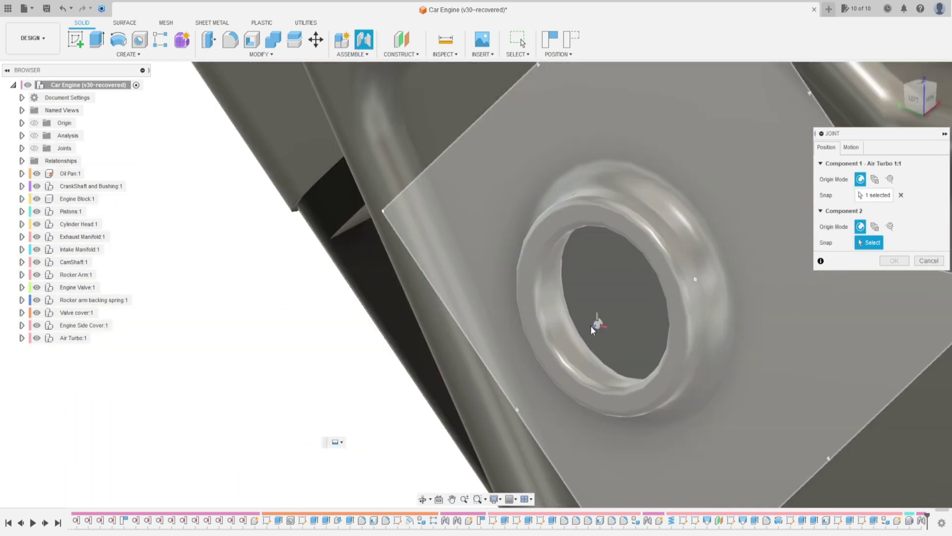
pyautogui.click(576, 338)
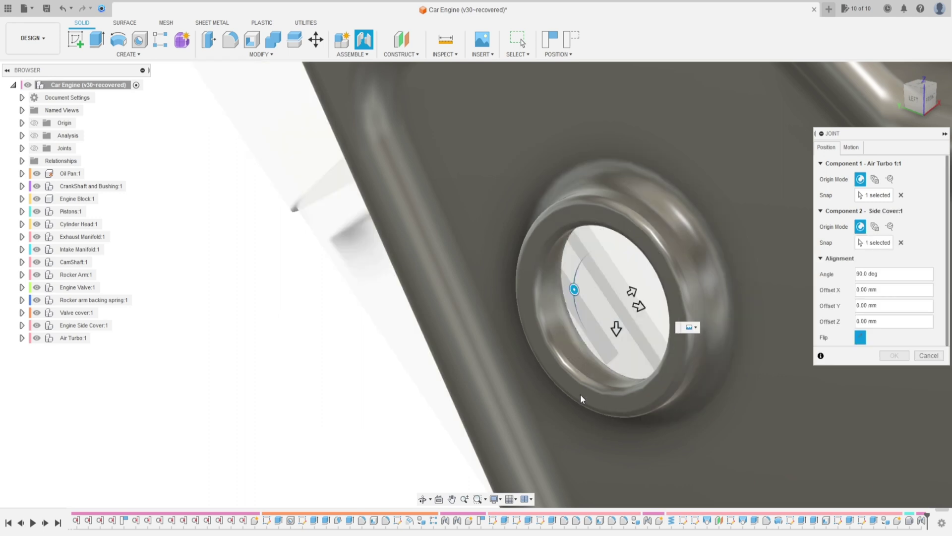
# - Flip the second turbo, set a 100° angle and 10 mm offset, and confirm
pyautogui.scroll(-4, 571, 397)
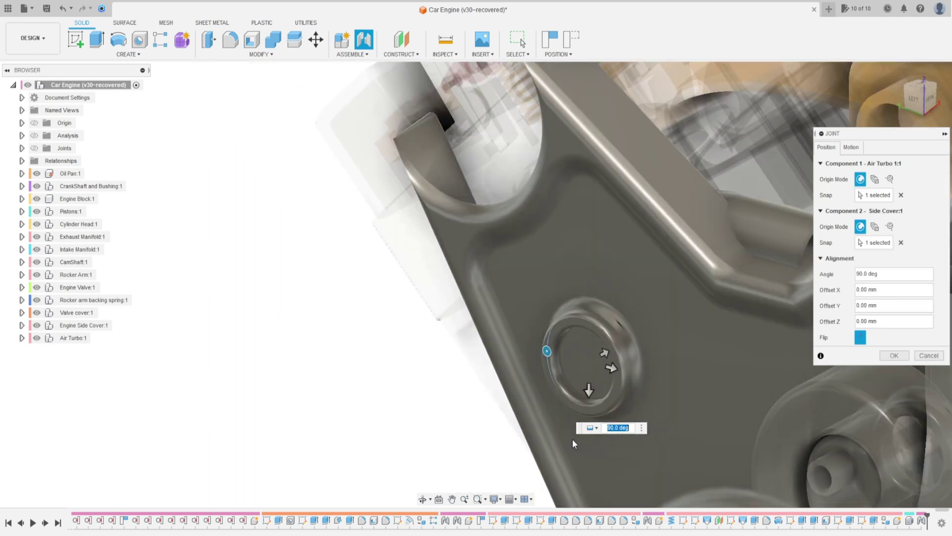
pyautogui.click(858, 339)
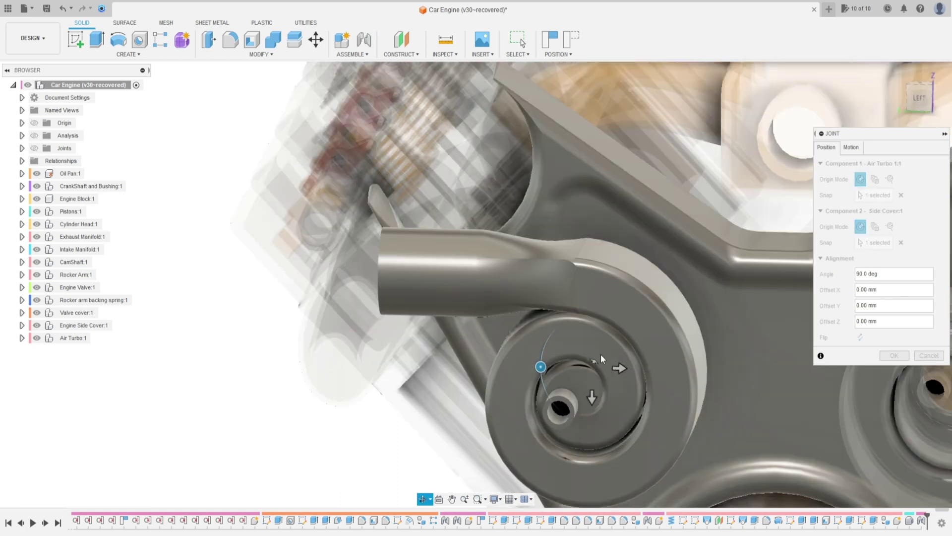
pyautogui.moveTo(540, 366); pyautogui.dragTo(592, 317)
pyautogui.keyDown('shift'); pyautogui.moveTo(763, 356); pyautogui.dragTo(472, 284, button='middle'); pyautogui.keyUp('shift')
pyautogui.moveTo(472, 284); pyautogui.dragTo(504, 283)
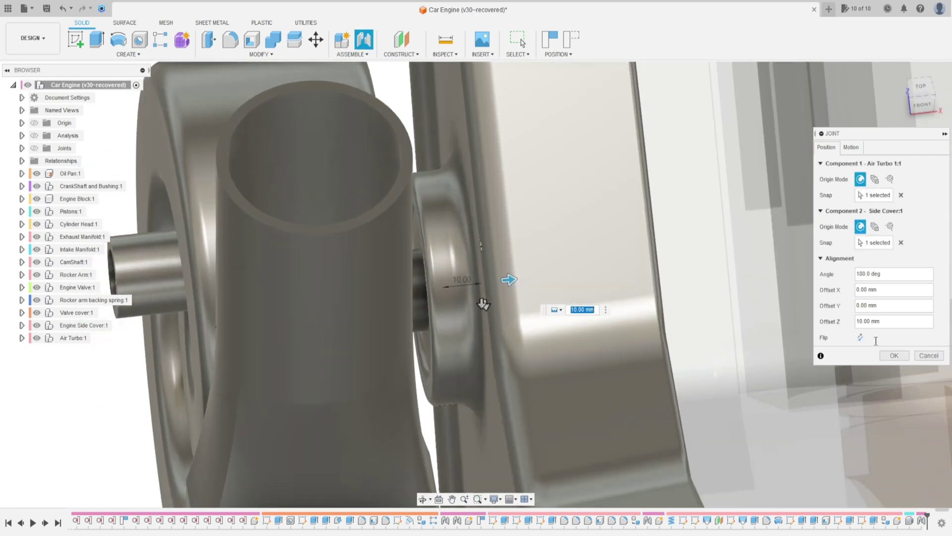
pyautogui.press('Return')
pyautogui.scroll(-10, 525, 397)
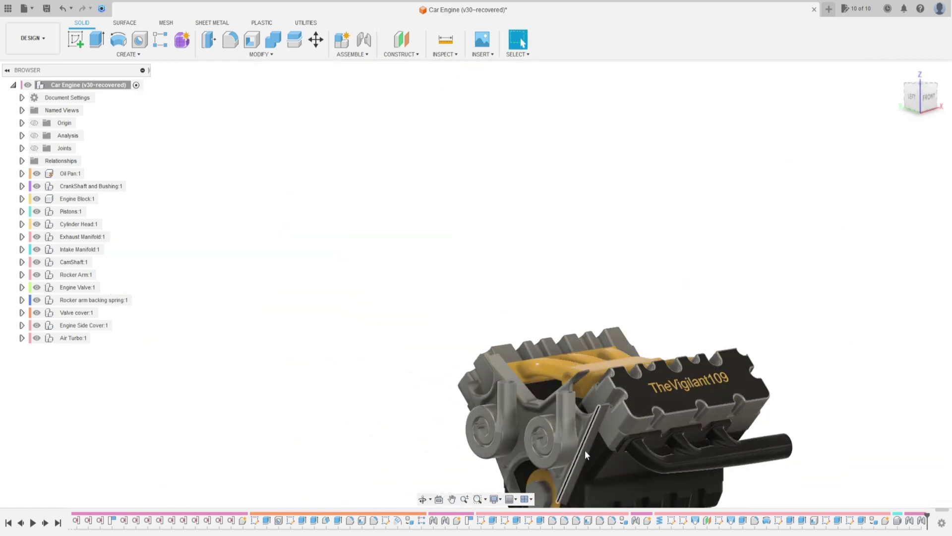
# - Apply the black appearance from In This Design to both turbo housings and inspect the engine
pyautogui.moveTo(585, 450); pyautogui.dragTo(501, 349, button='middle')
pyautogui.scroll(5, 501, 349)
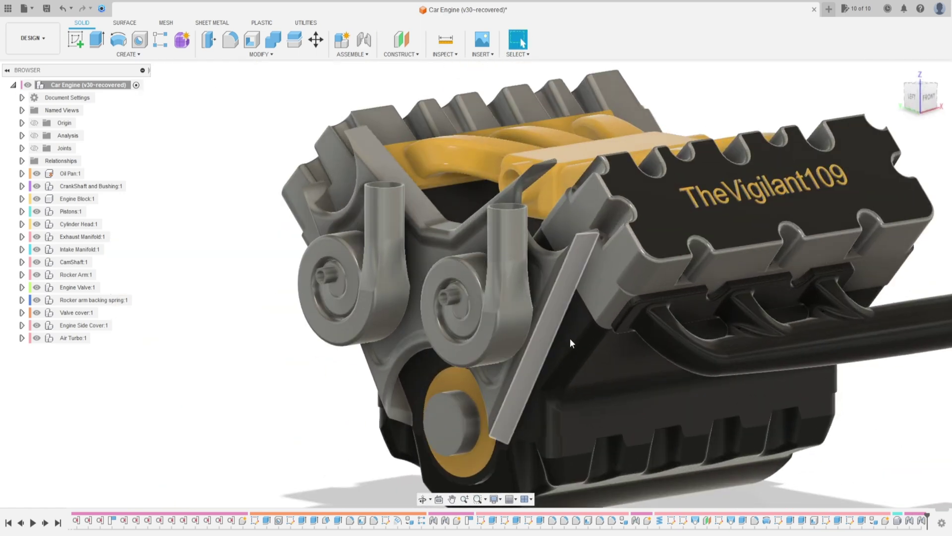
pyautogui.press('a')
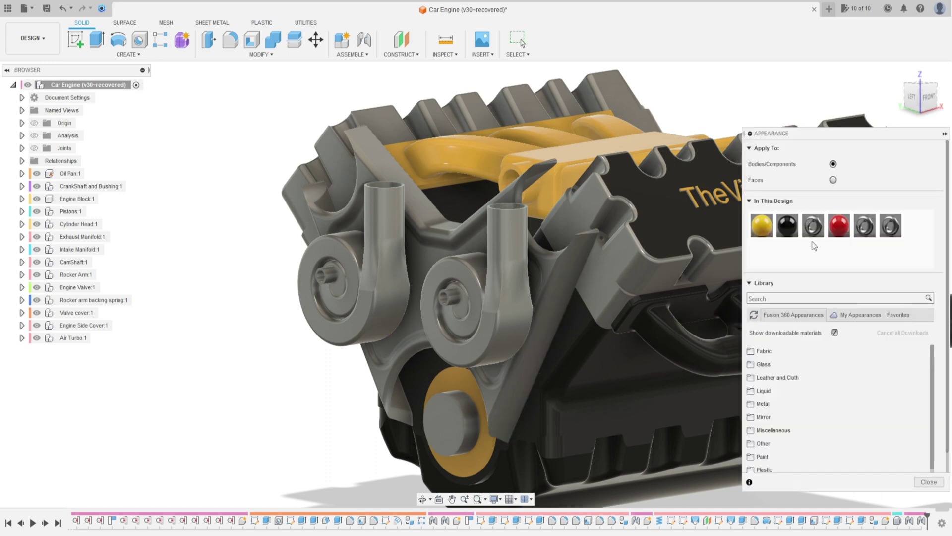
pyautogui.moveTo(787, 226); pyautogui.dragTo(404, 372)
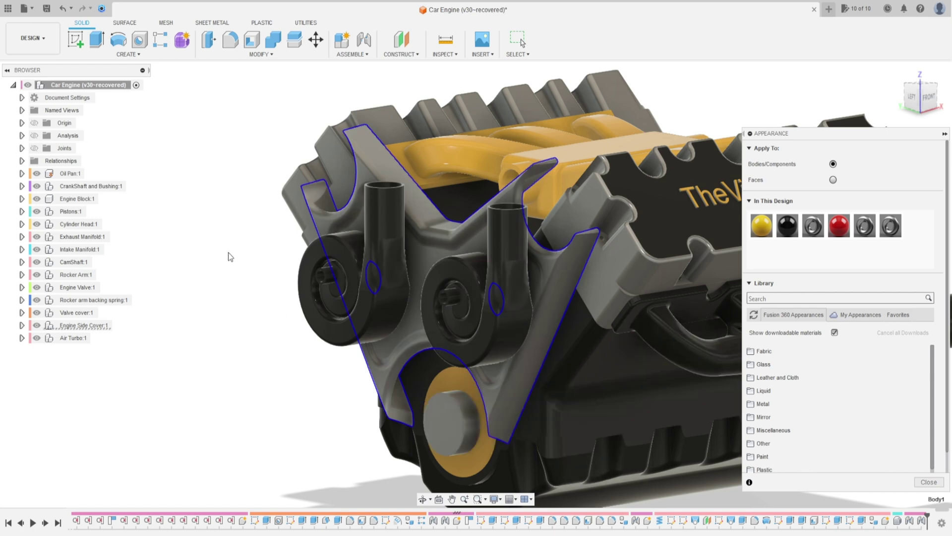
pyautogui.press('Escape')
pyautogui.scroll(-5, 687, 238)
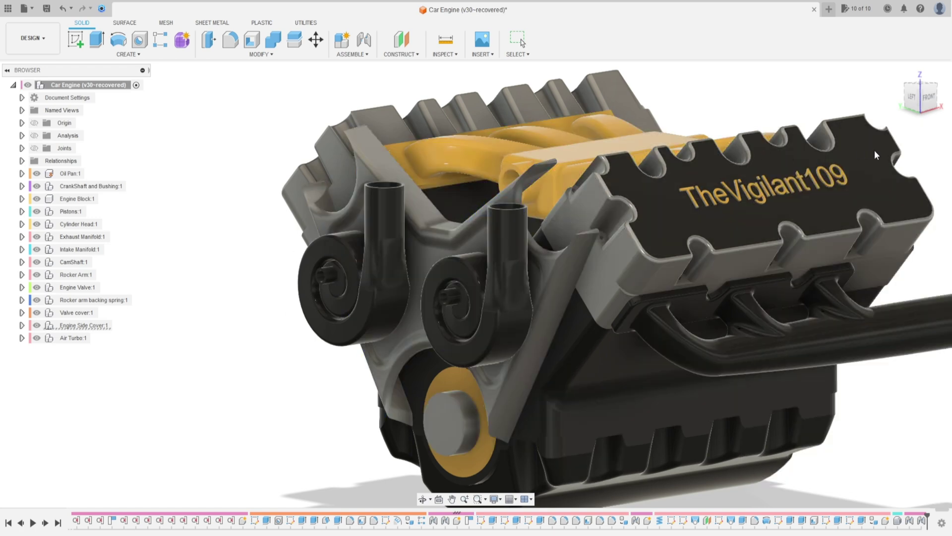
pyautogui.keyDown('shift'); pyautogui.moveTo(687, 238); pyautogui.dragTo(545, 332, button='middle'); pyautogui.keyUp('shift')
pyautogui.keyDown('shift'); pyautogui.moveTo(800, 281); pyautogui.dragTo(477, 281, button='middle'); pyautogui.keyUp('shift')
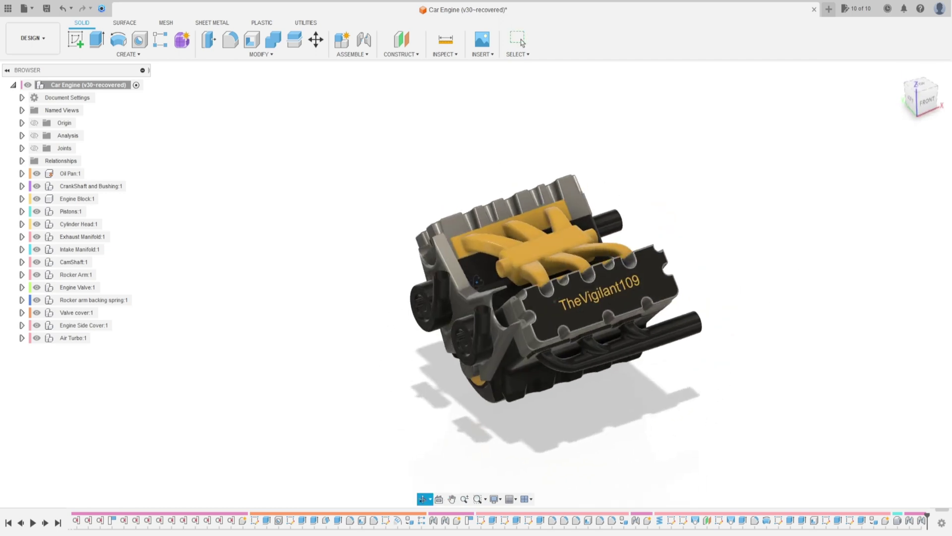